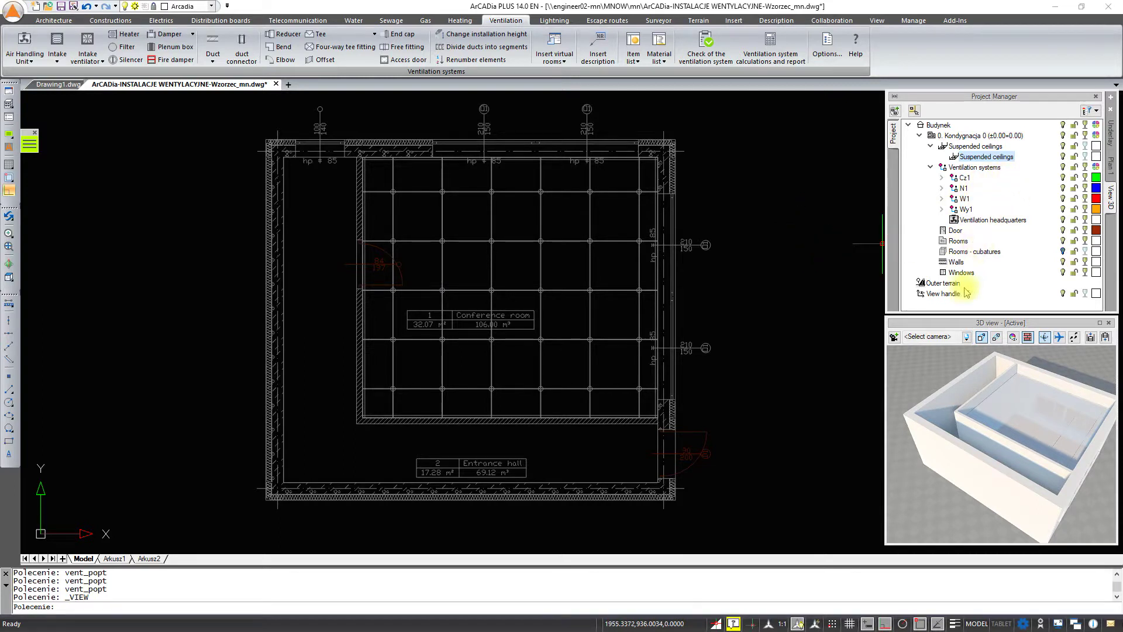
Step: Collapse Ventilation systems, select Outer terrain and switch to the Plan 1 floor plan view
mouse_move(1008, 453)
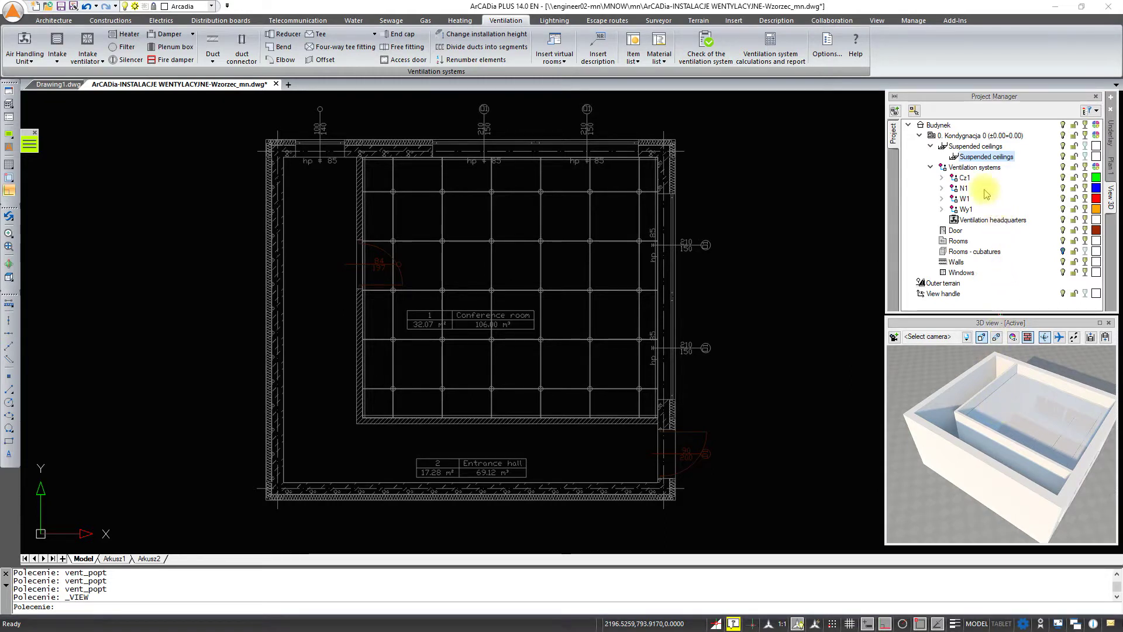
click(930, 168)
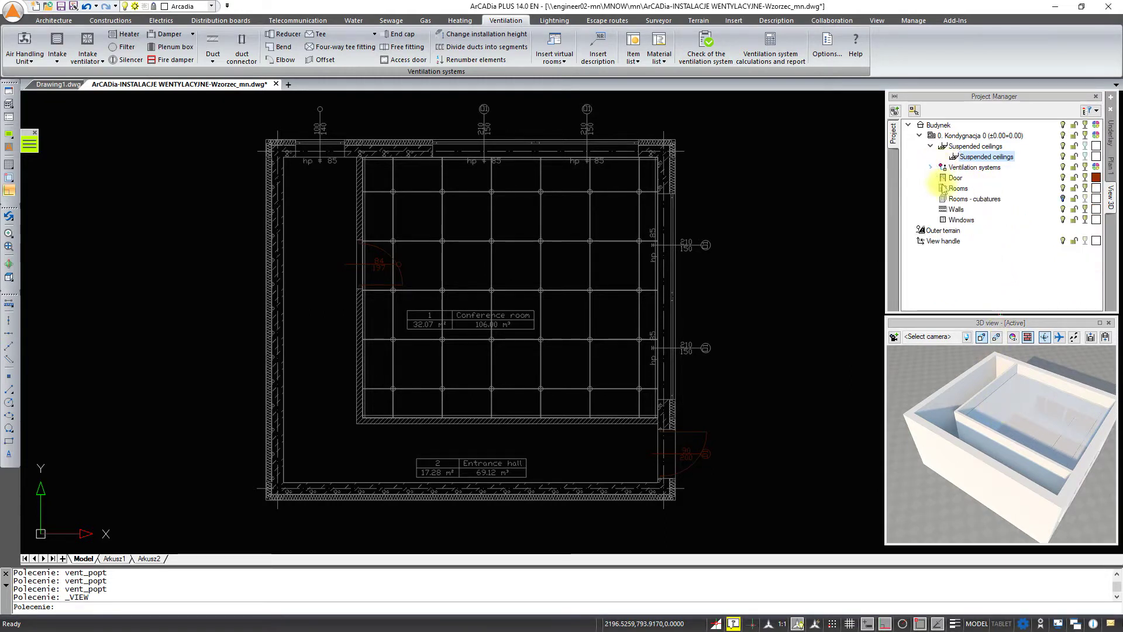
click(940, 231)
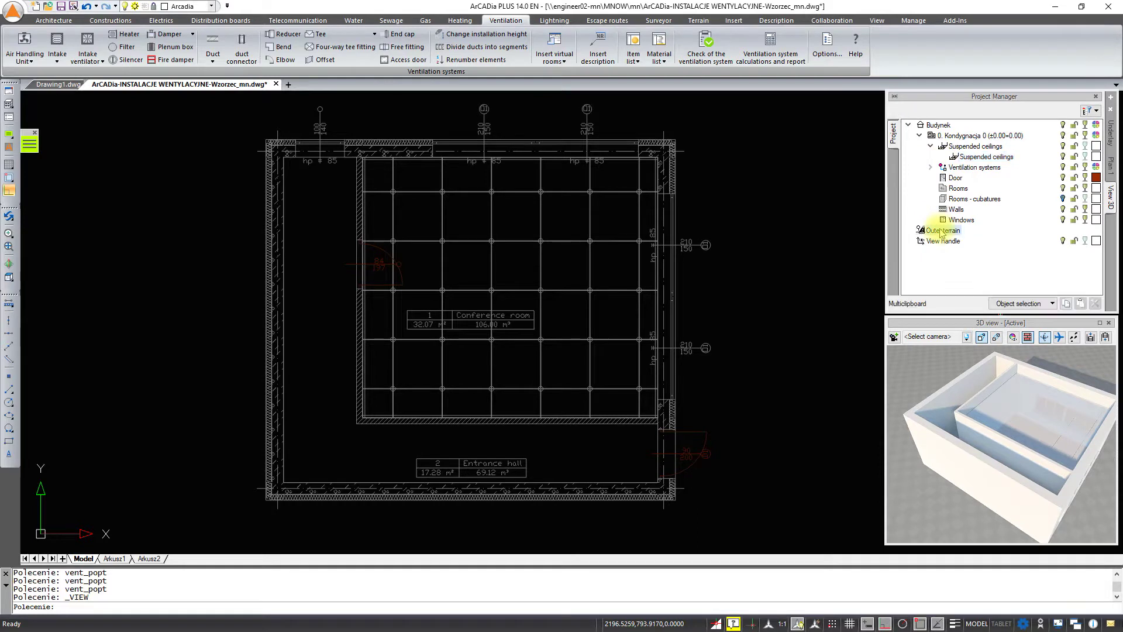
click(1110, 170)
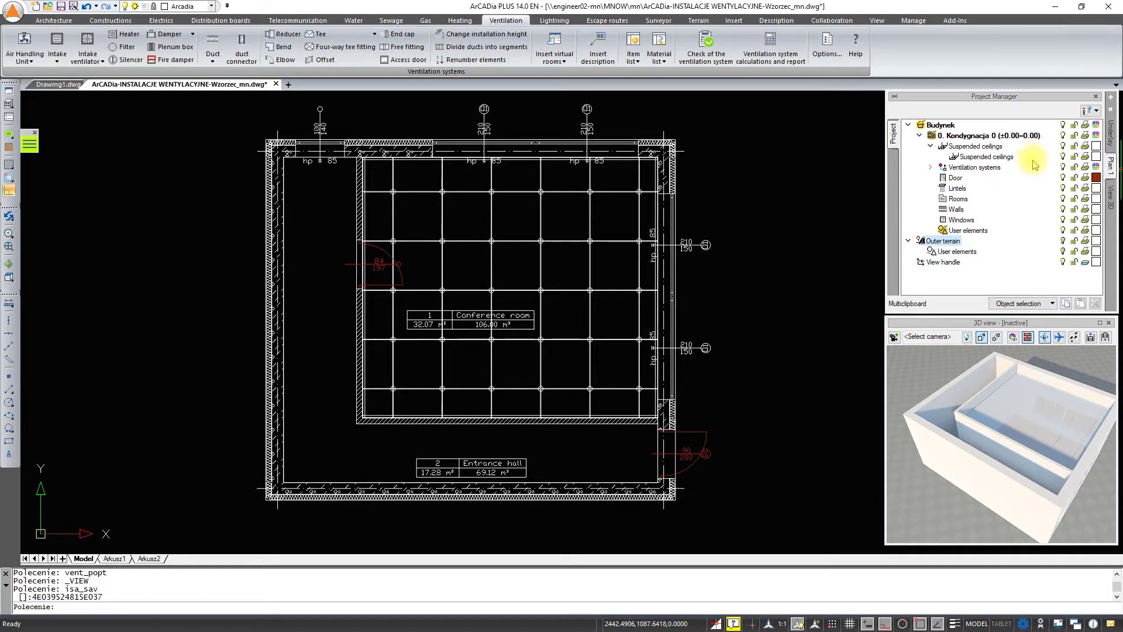
Step: Orbit the 3D preview around the building and start inserting an air handling unit
mouse_move(1028, 418)
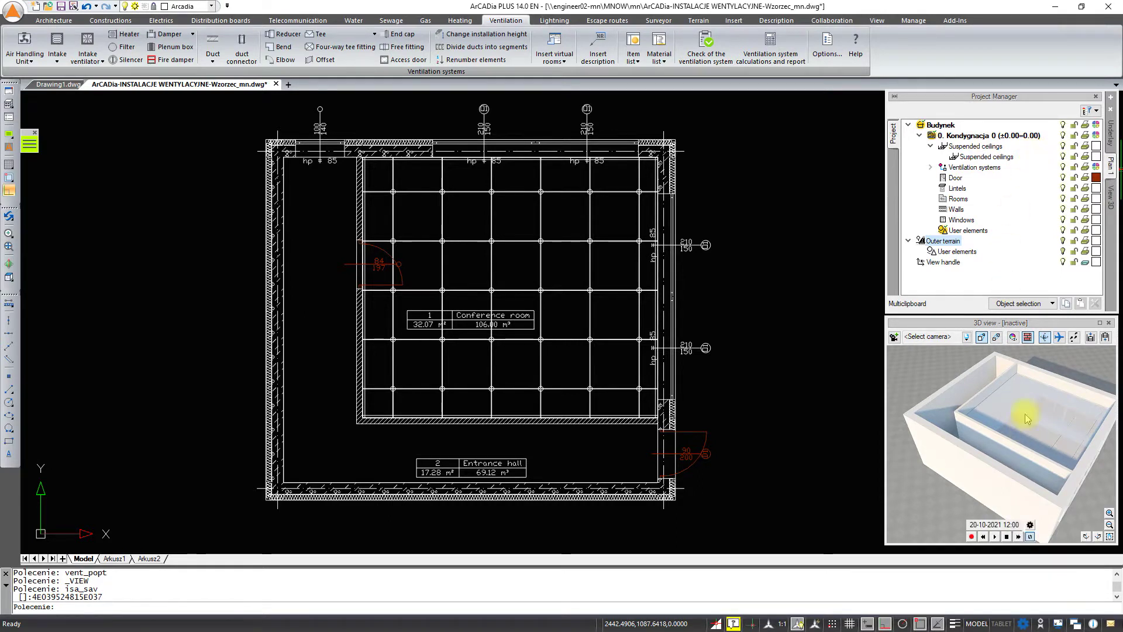
mouse_move(969, 456)
mouse_down()
mouse_move(990, 446)
mouse_move(1012, 451)
mouse_move(1012, 469)
mouse_move(1016, 453)
mouse_move(1007, 462)
mouse_up()
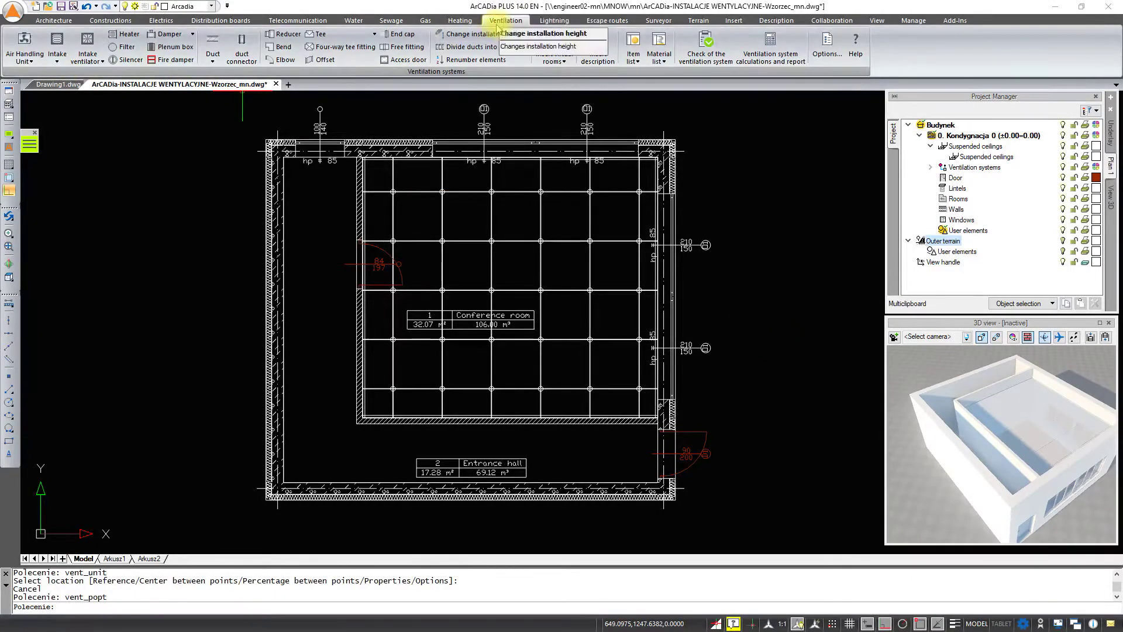
click(25, 43)
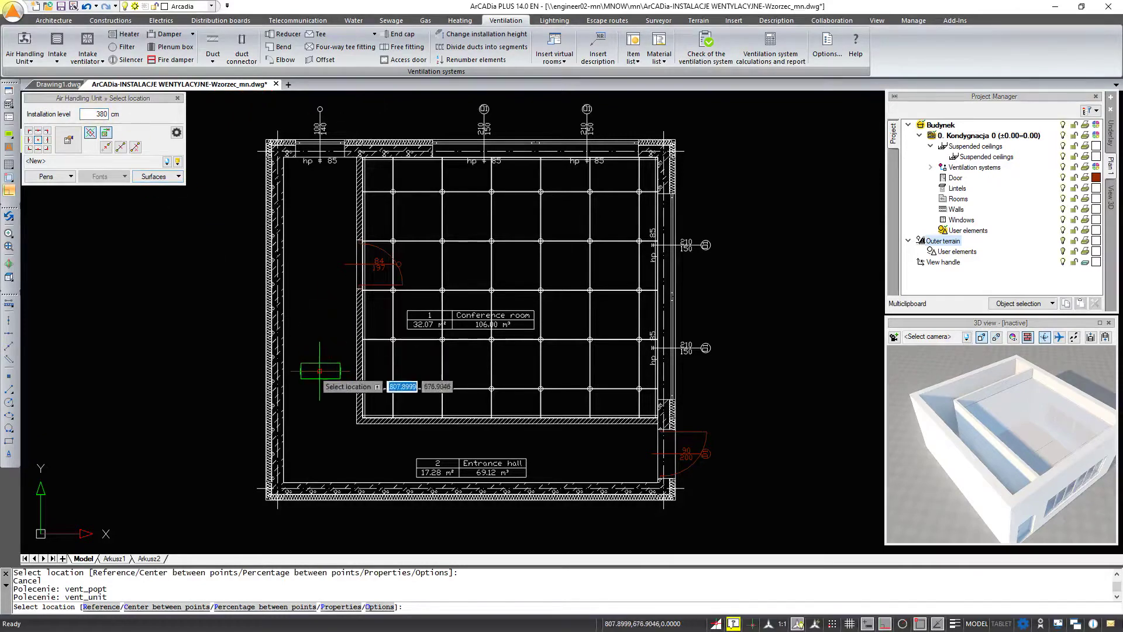
Step: Place the air handling unit at 380 cm by the left wall and rotate it -90° about X
click(318, 412)
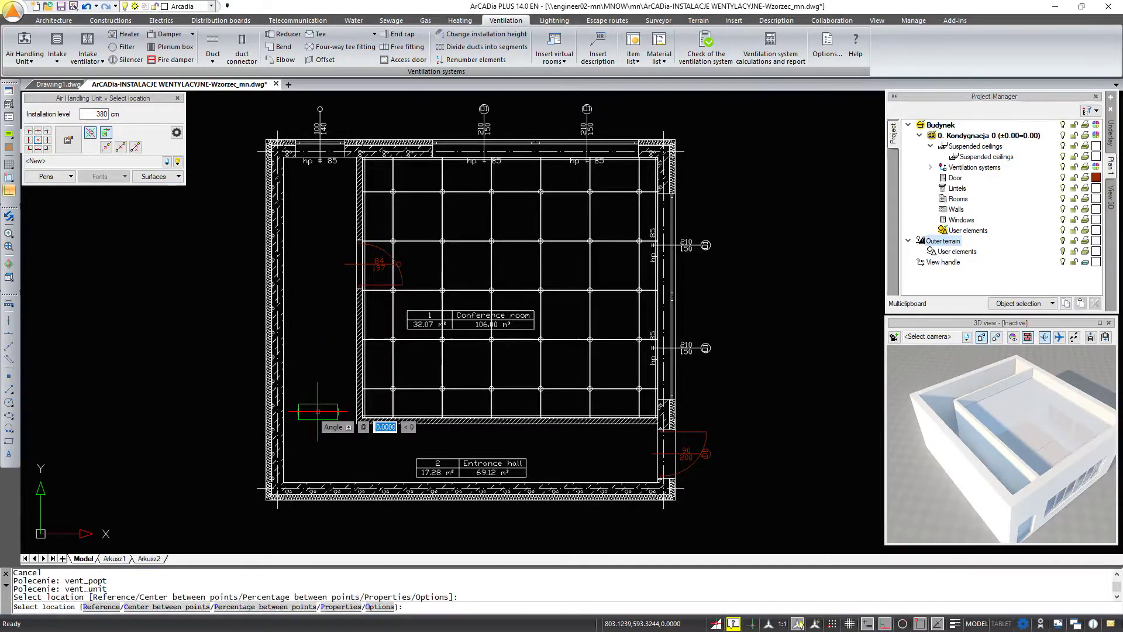
click(318, 446)
key(Escape)
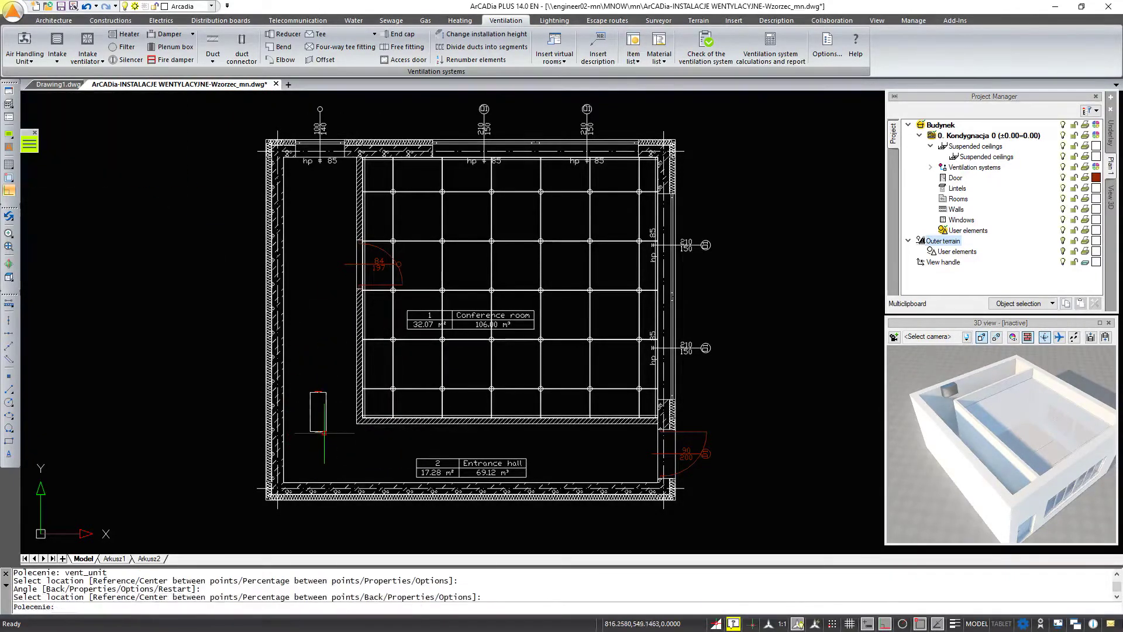
click(317, 412)
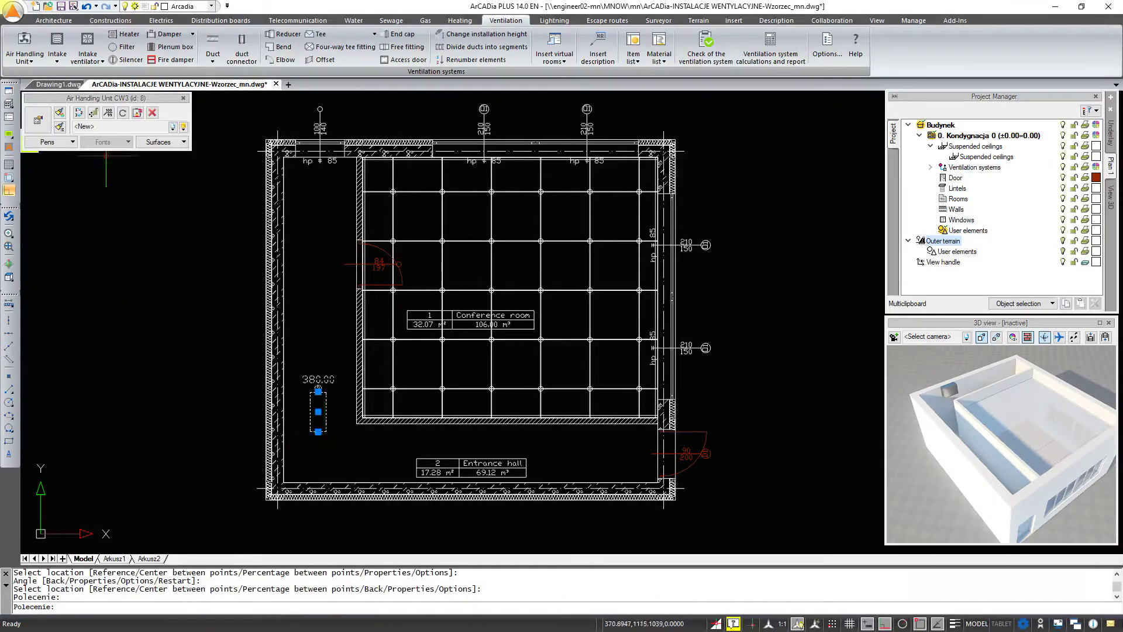
click(122, 113)
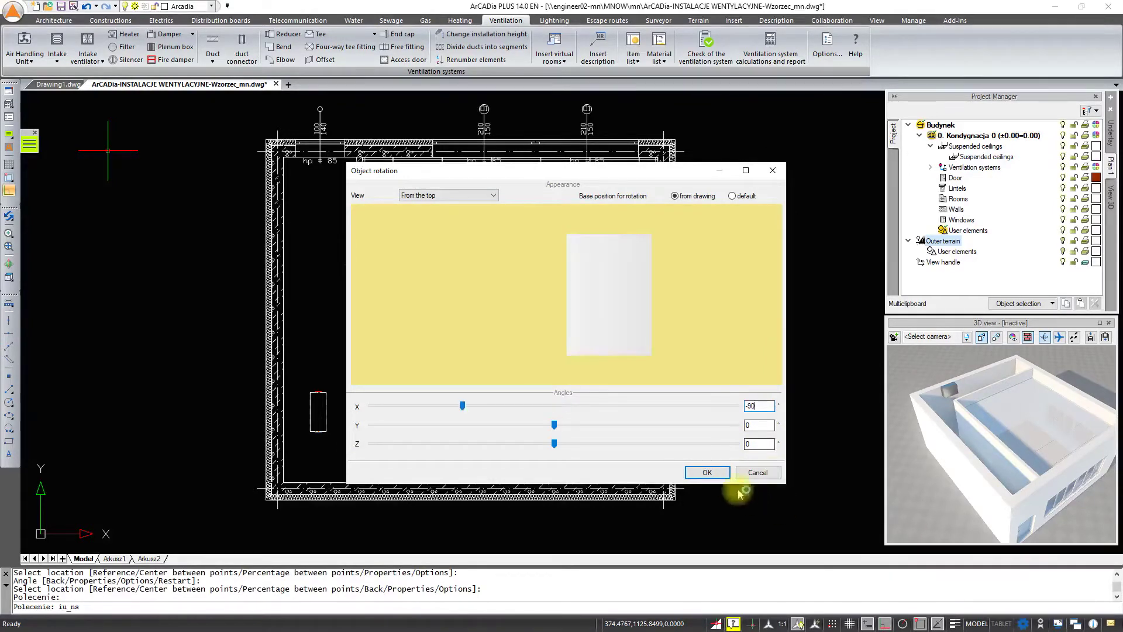
click(707, 472)
Step: Move the air handling unit with M to its new spot beside the wall
scroll(333, 427, up, 4)
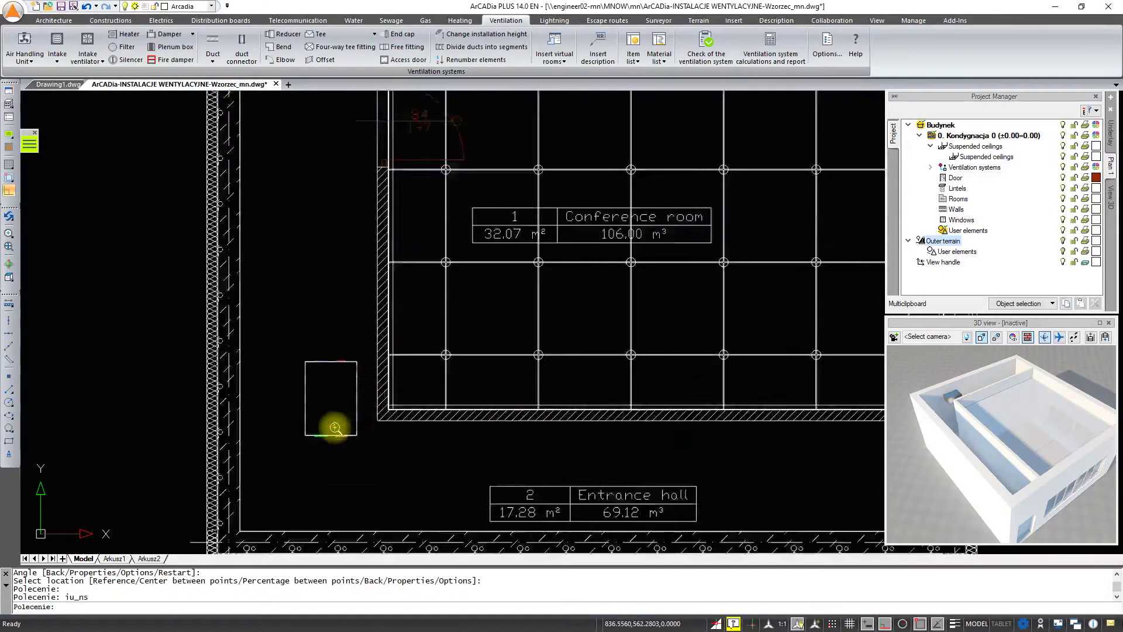
click(334, 436)
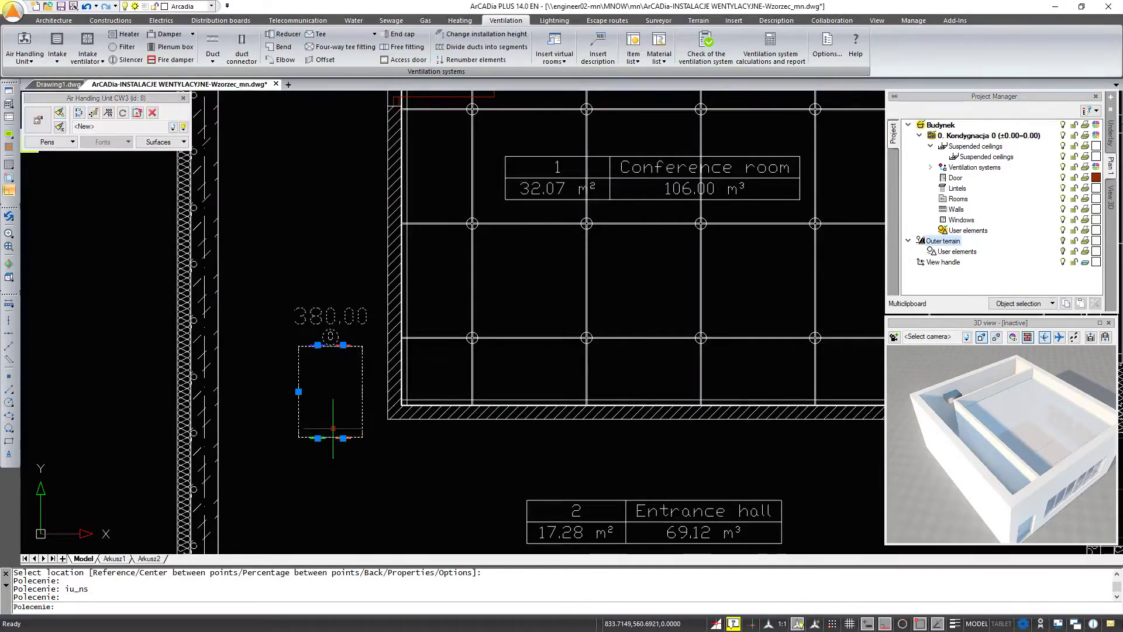
text(M)
key(Return)
click(330, 392)
scroll(315, 441, down, 2)
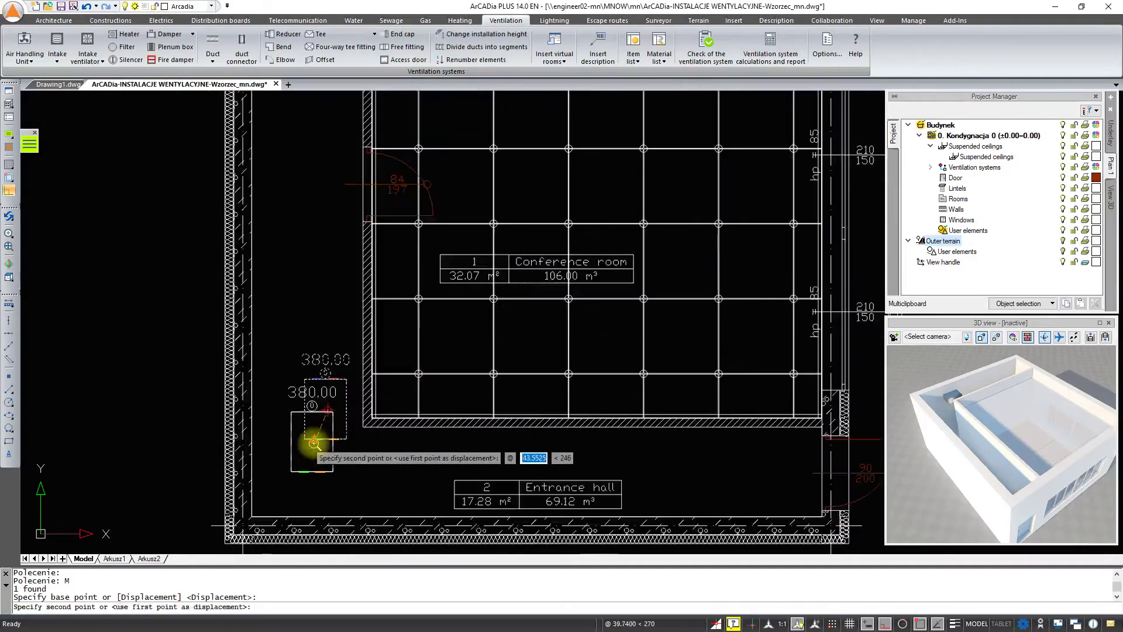
click(313, 437)
middle_drag(318, 441, 416, 328)
scroll(417, 328, up, 2)
click(414, 264)
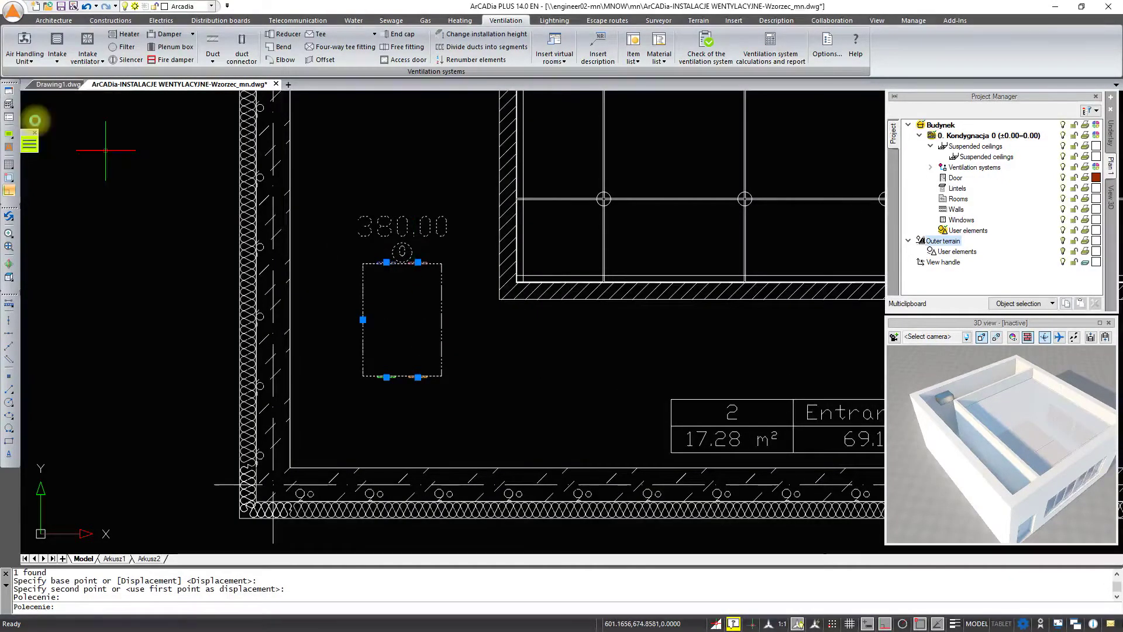
Step: In the unit's properties, set all connection diameters to 200 mm and change Height from 560 to 700 mm
key(ctrl+1)
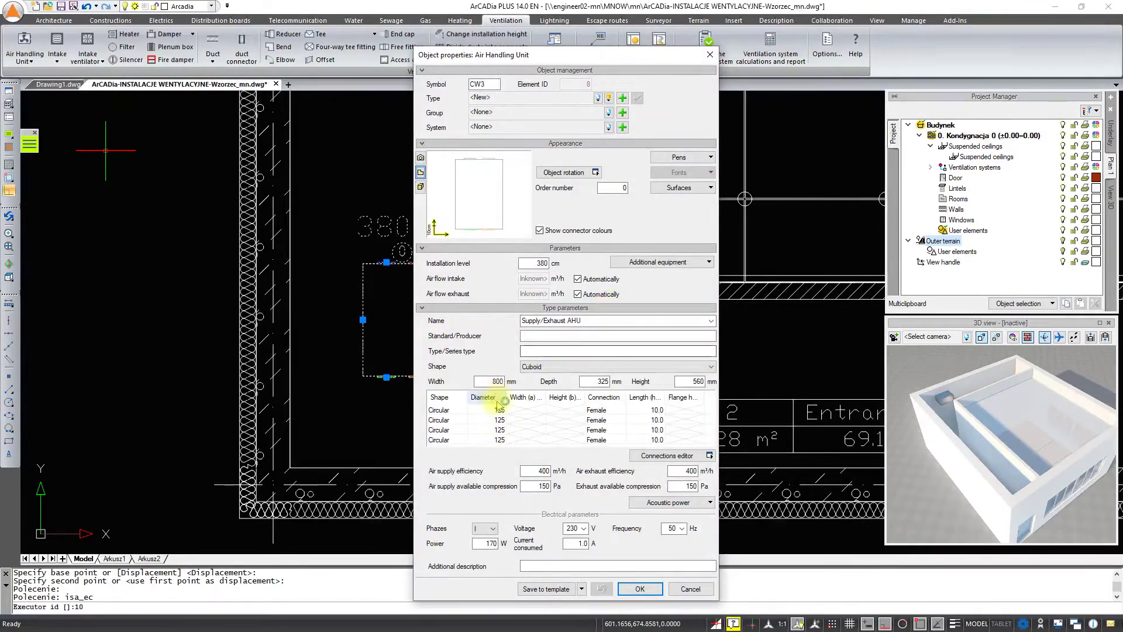
click(499, 399)
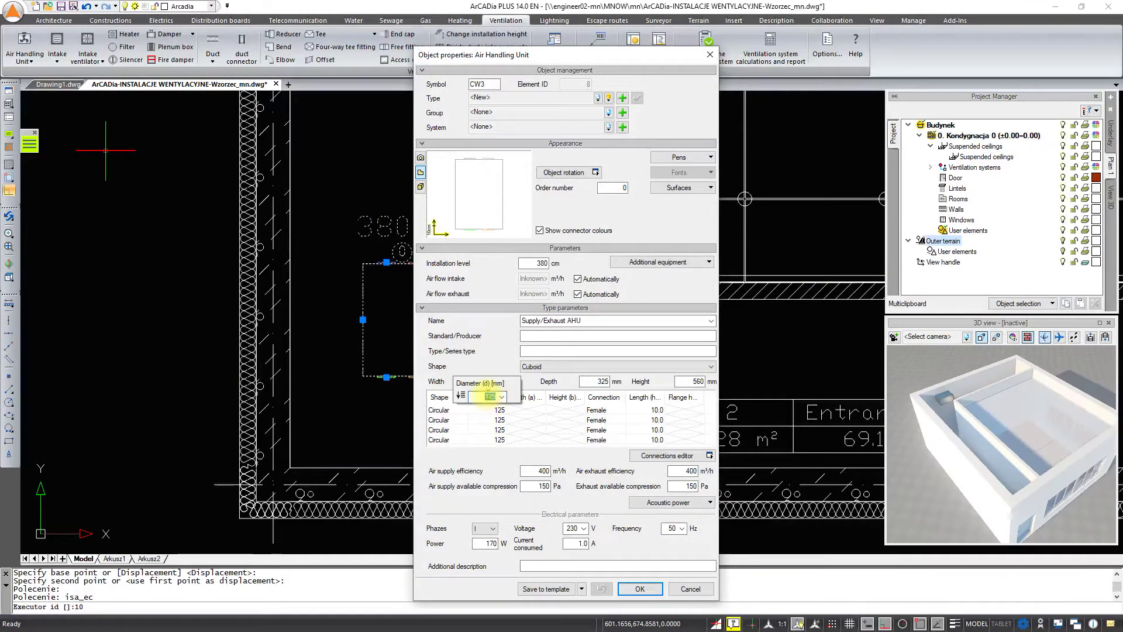
key(Return)
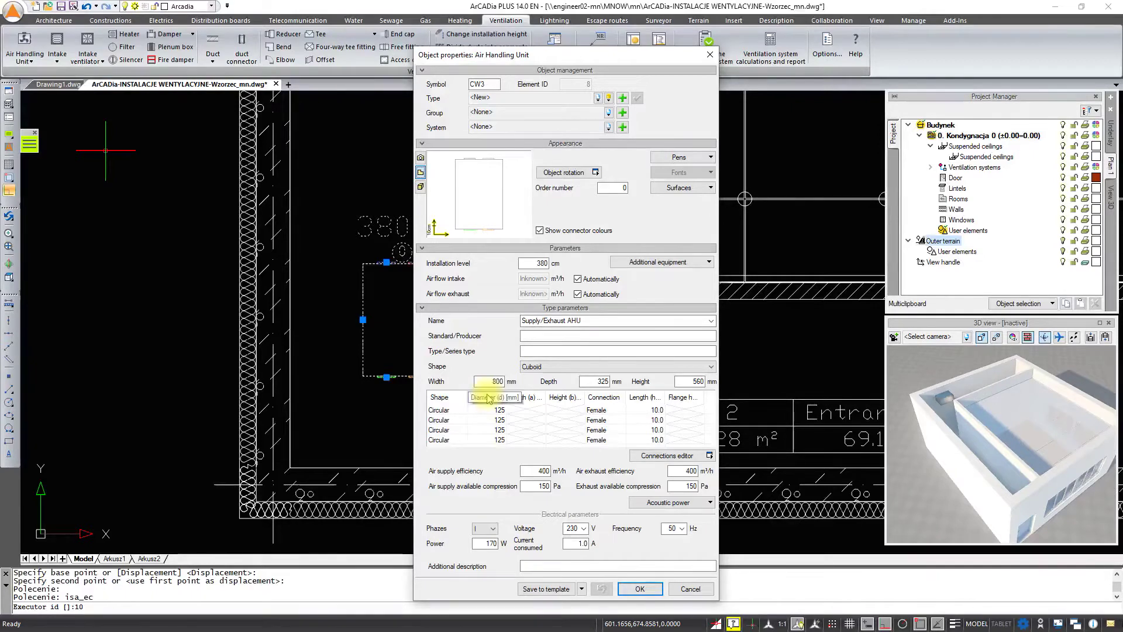
click(497, 410)
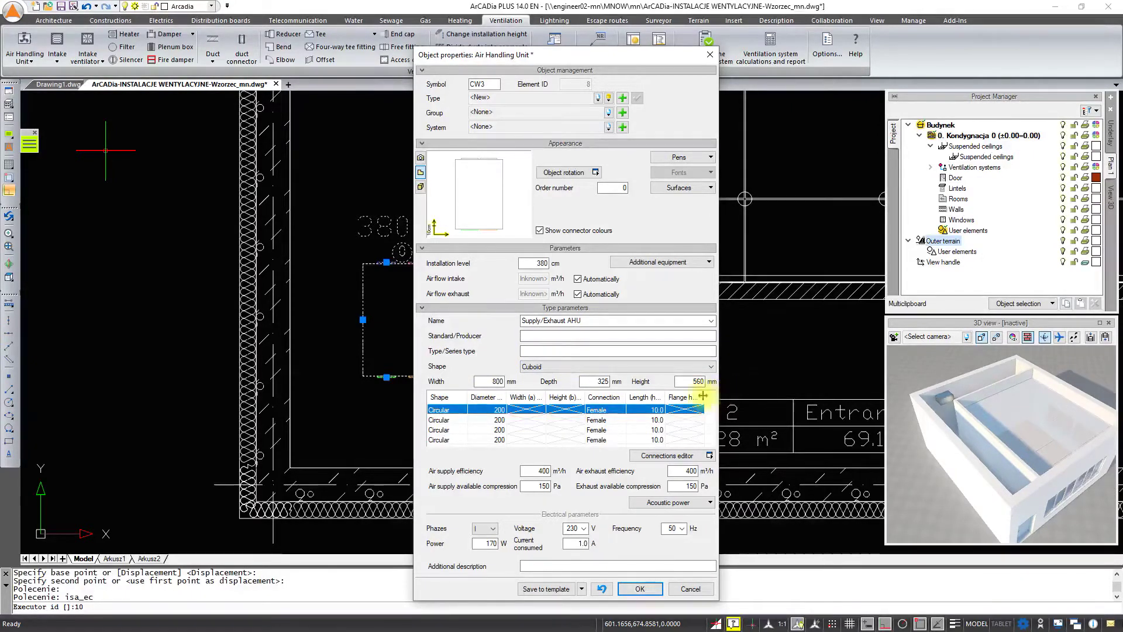
double_click(696, 381)
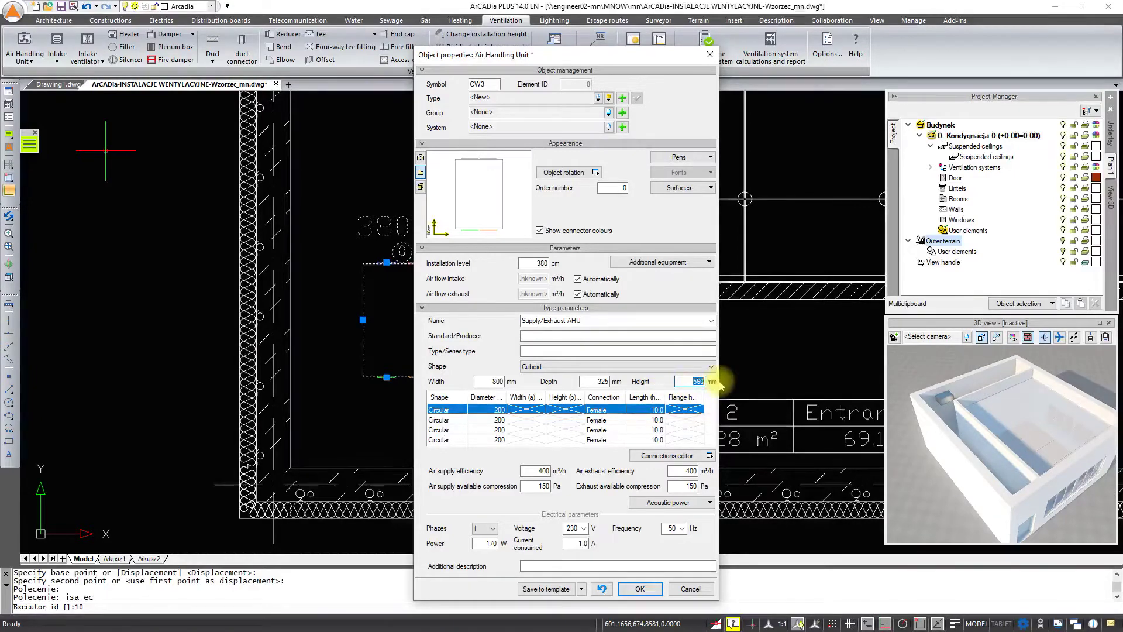
text(700)
click(720, 382)
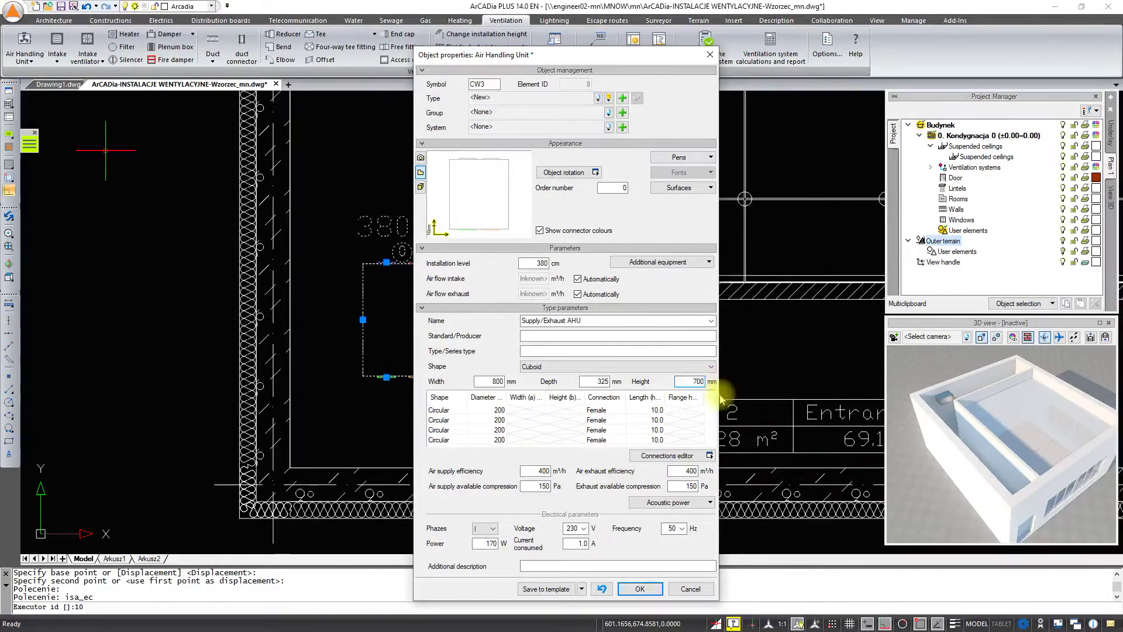
click(644, 588)
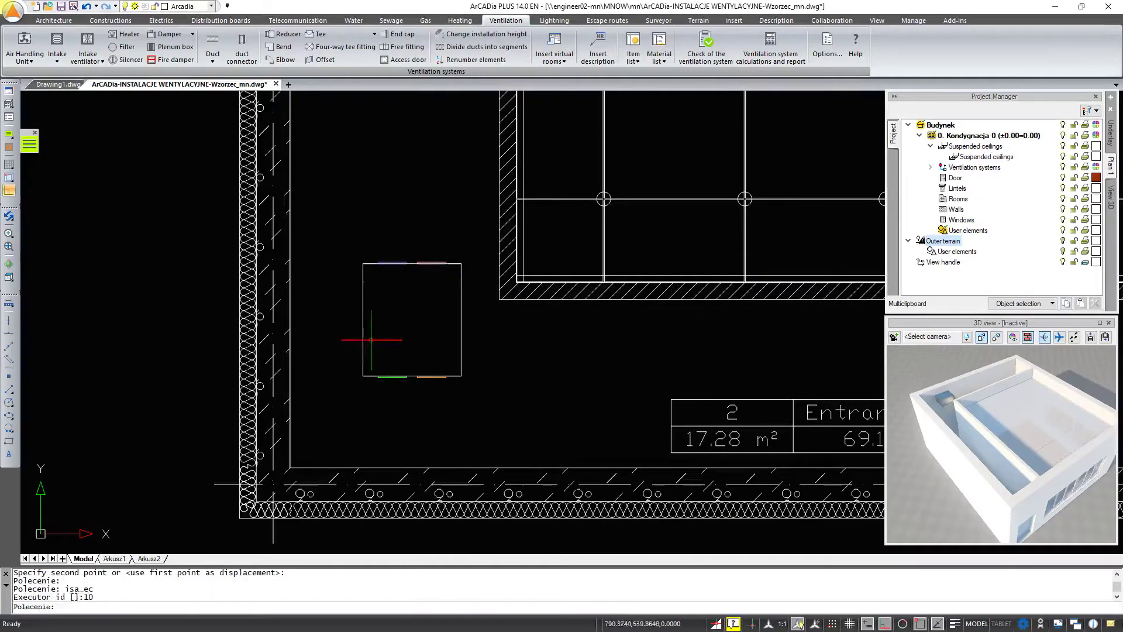
Step: Draw a duct down from the unit's bottom connector, copying settings from an existing element
click(214, 43)
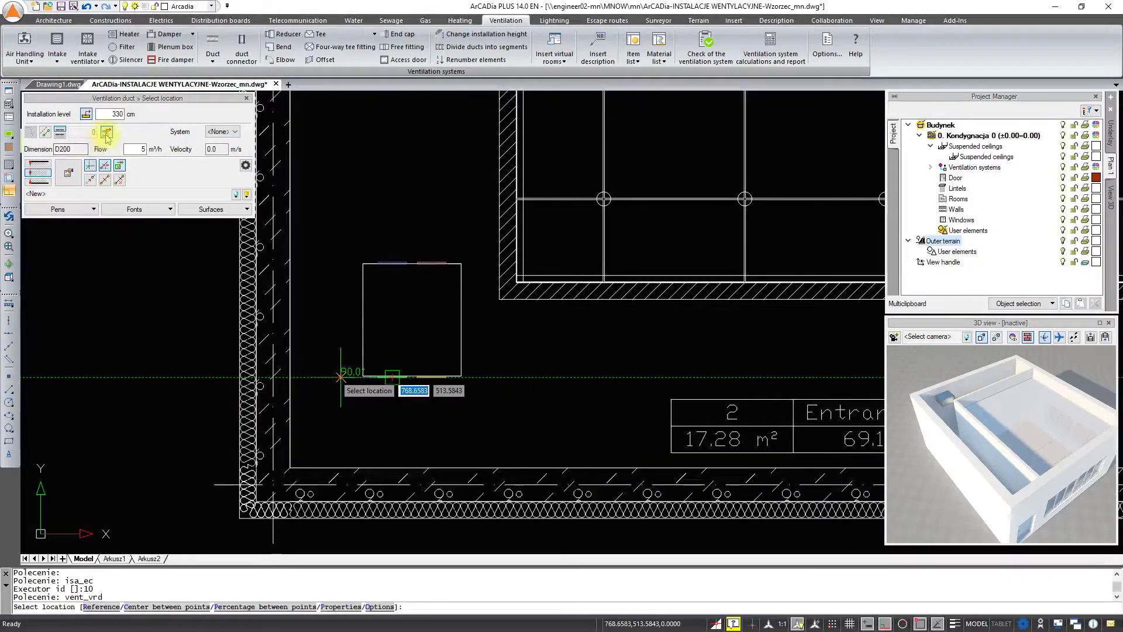
click(106, 133)
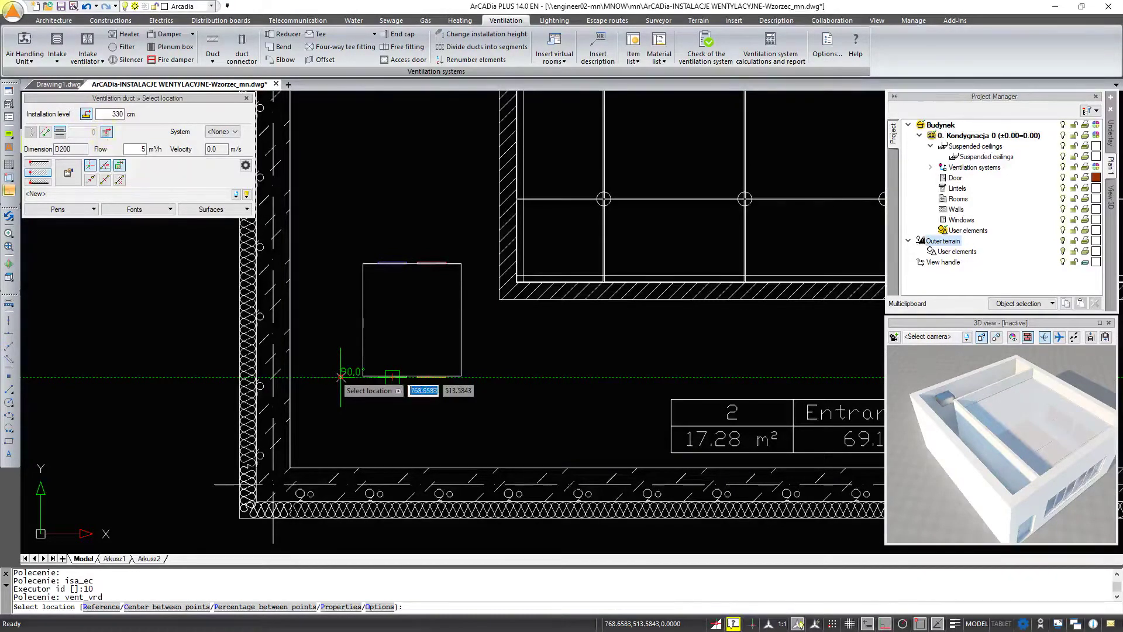
click(392, 377)
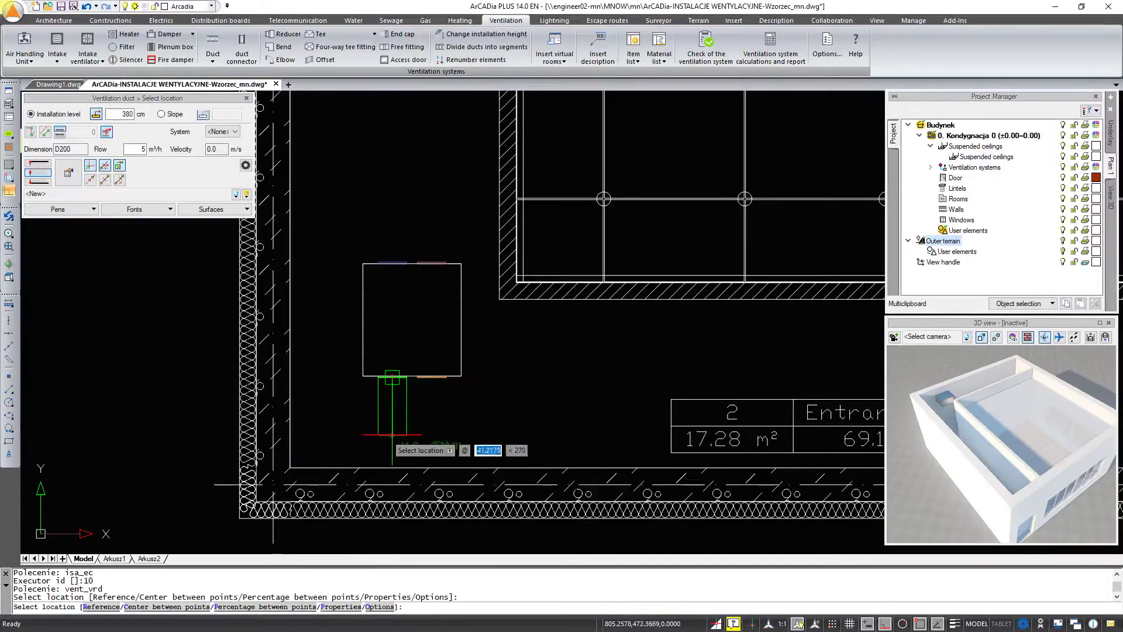
click(391, 436)
key(Escape)
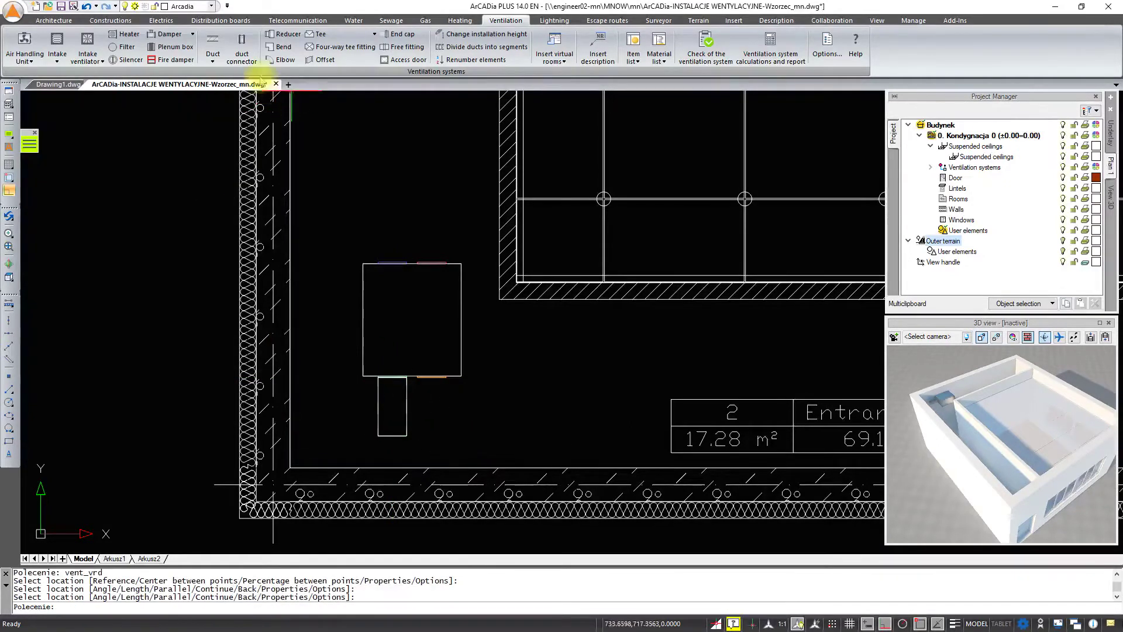
Step: Draw two ducts running up from the unit's top connectors
click(213, 38)
click(389, 268)
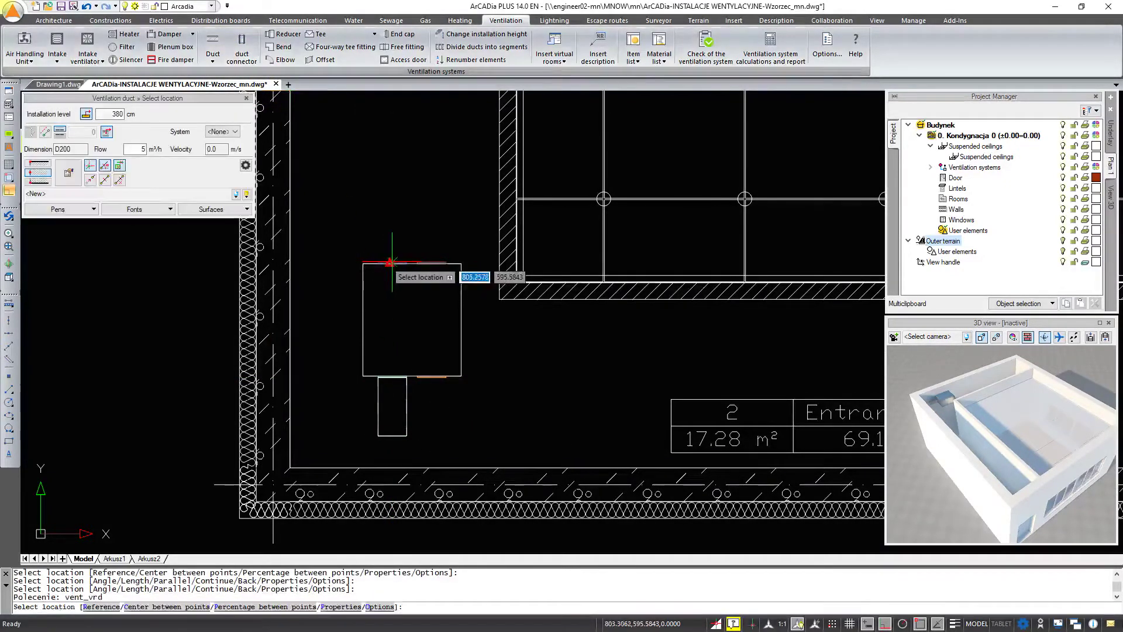
click(396, 190)
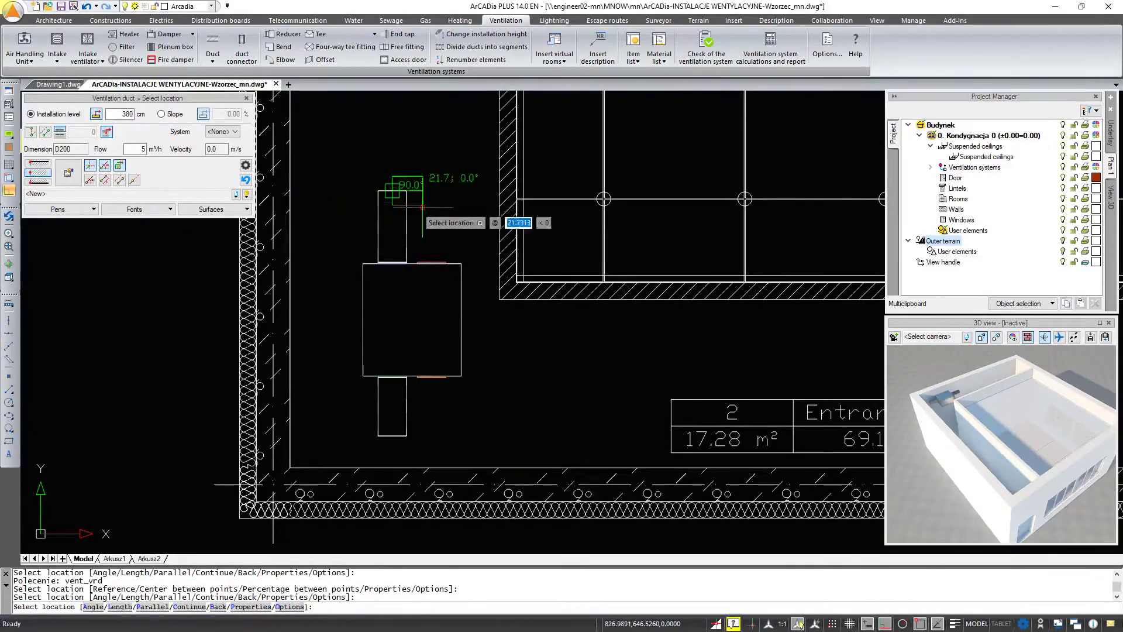
key(Escape)
key(Return)
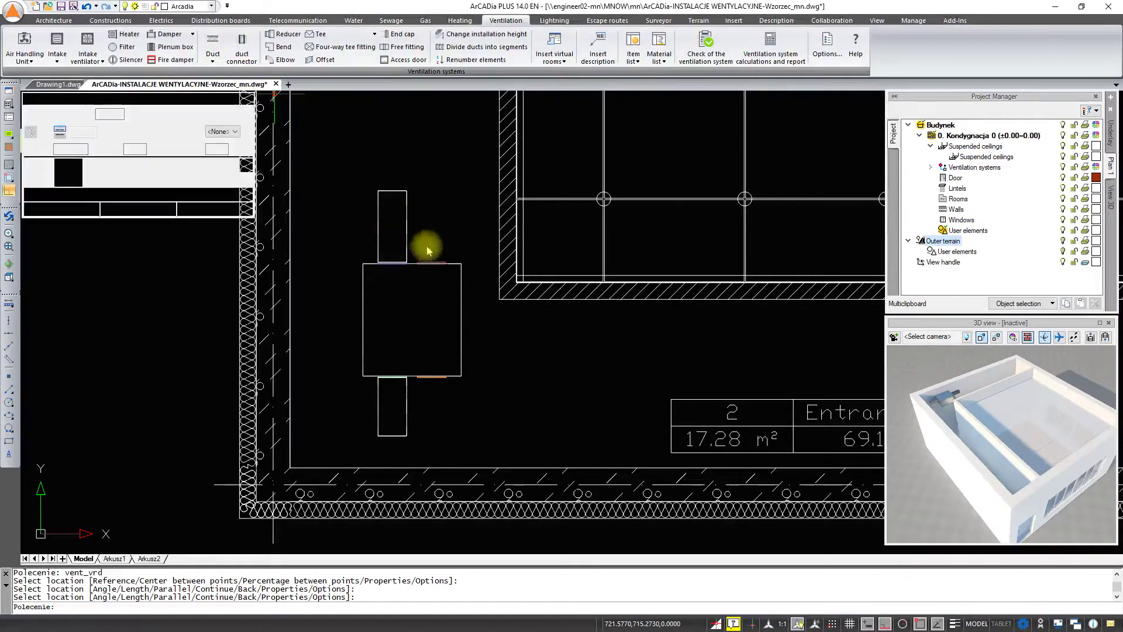
click(431, 263)
click(427, 188)
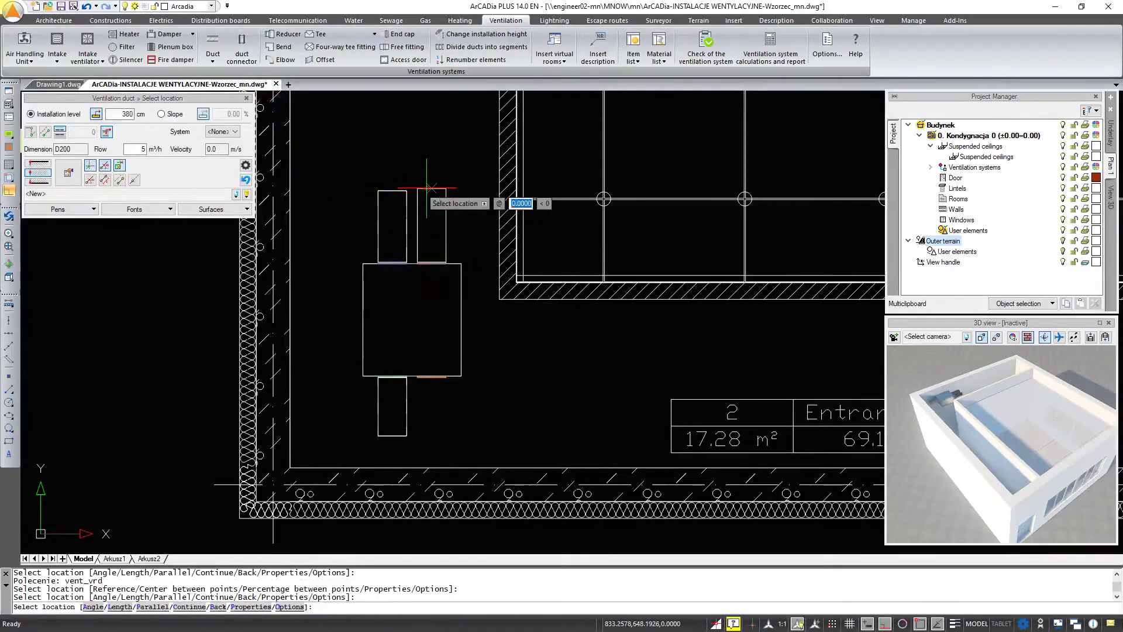
key(Escape)
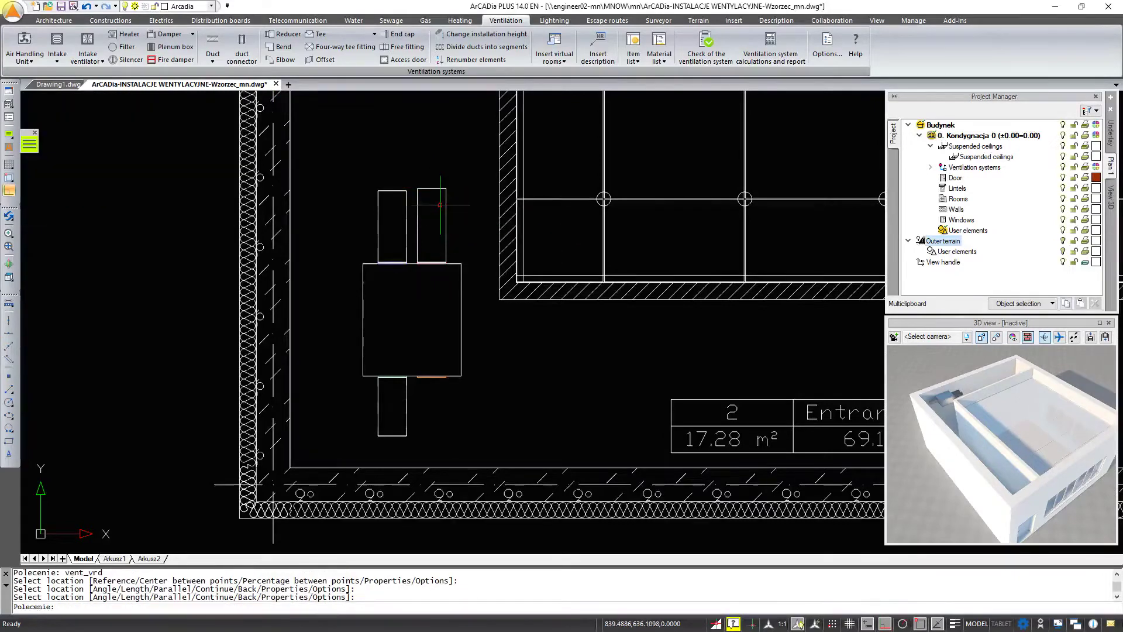
Step: Place a sideways elbow at the unit's lower outlet and open the lower duct's properties
click(283, 60)
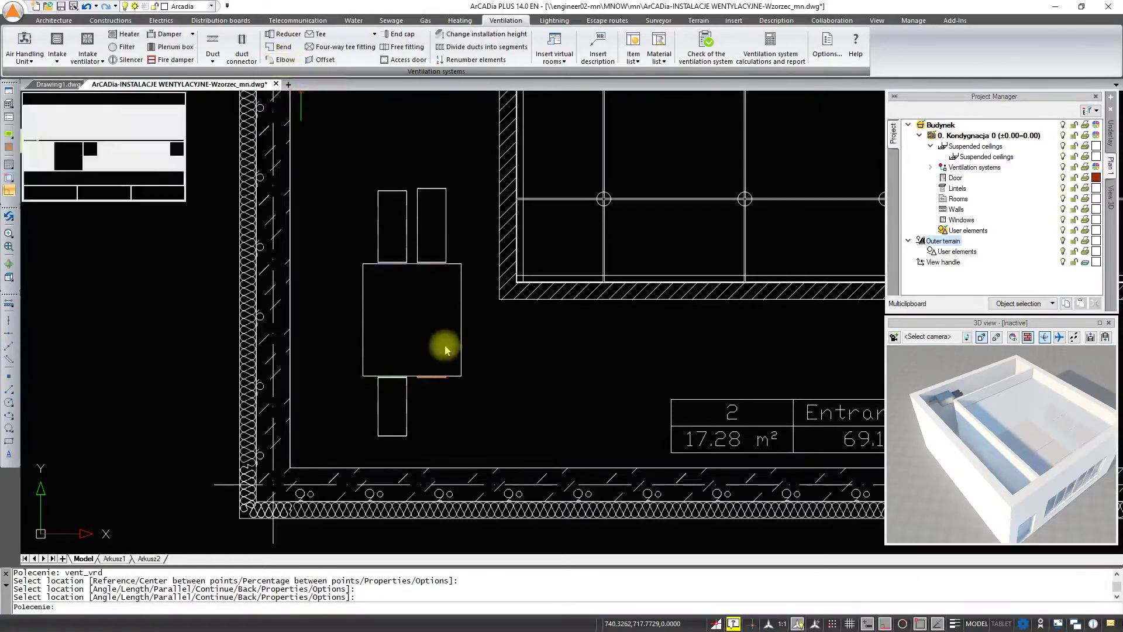
click(431, 377)
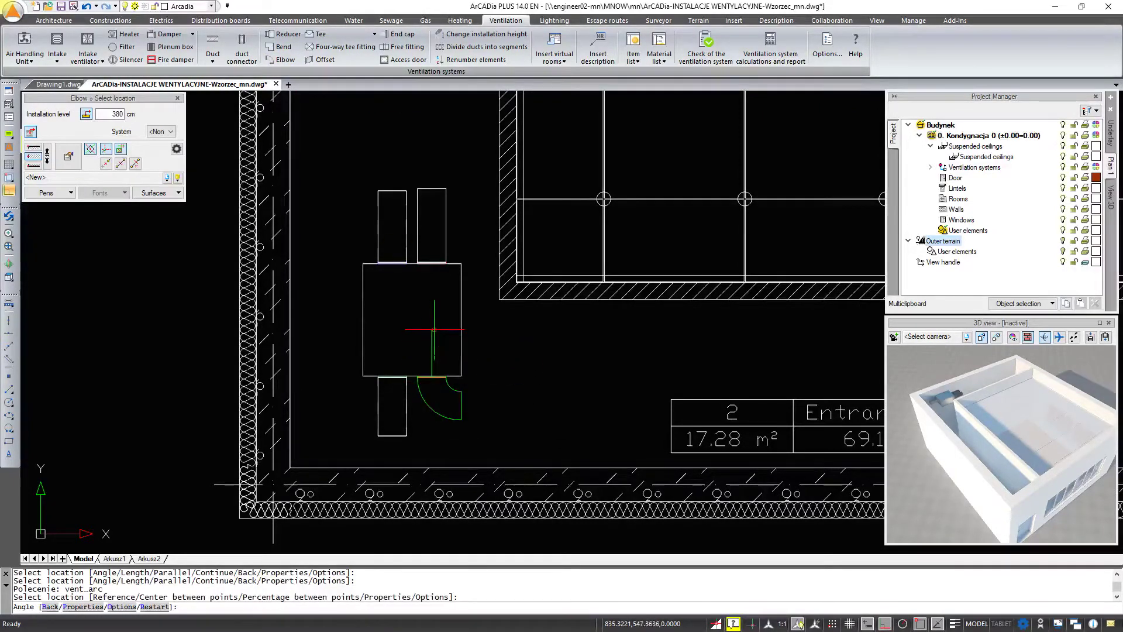
click(528, 379)
key(Escape)
click(396, 434)
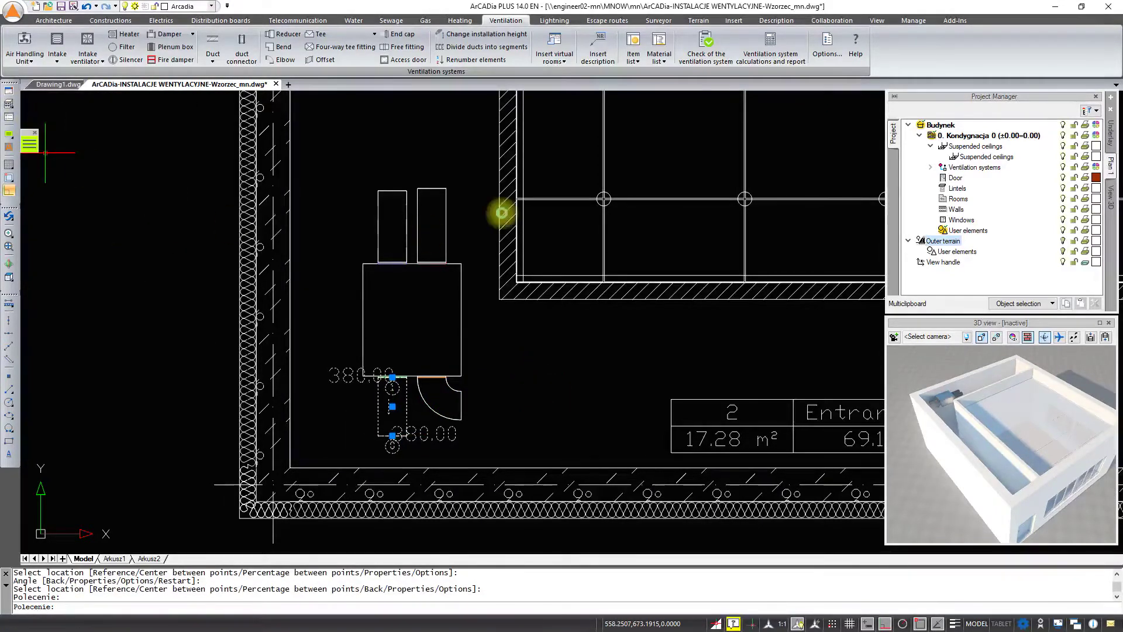
double_click(508, 230)
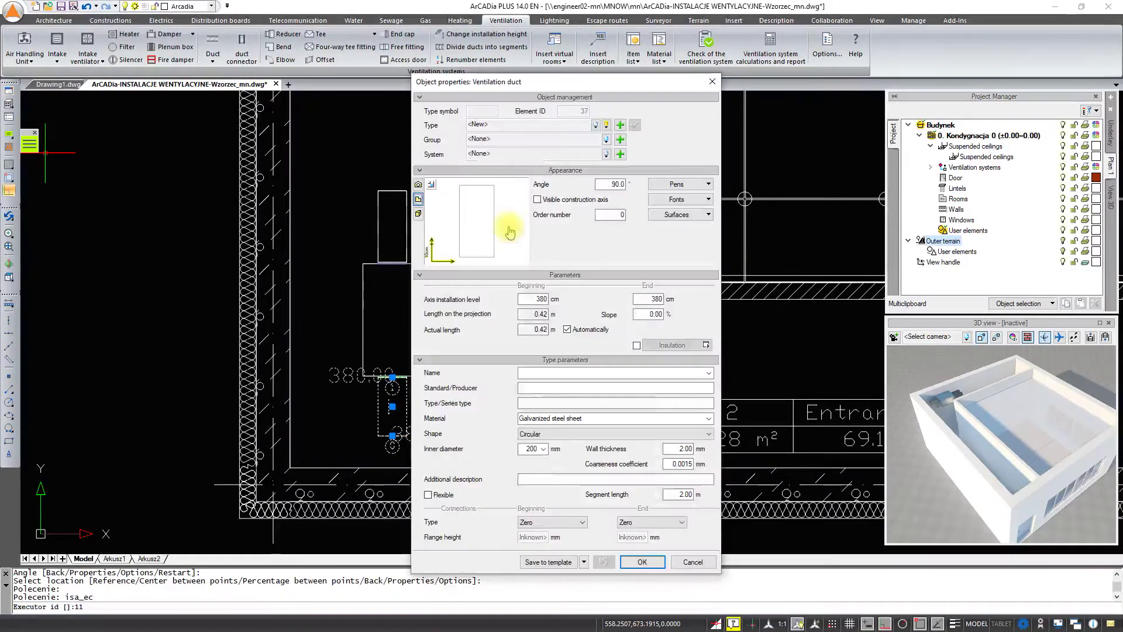
Step: Assign the lower duct to system Cz1 and the upper left duct to N1
click(607, 155)
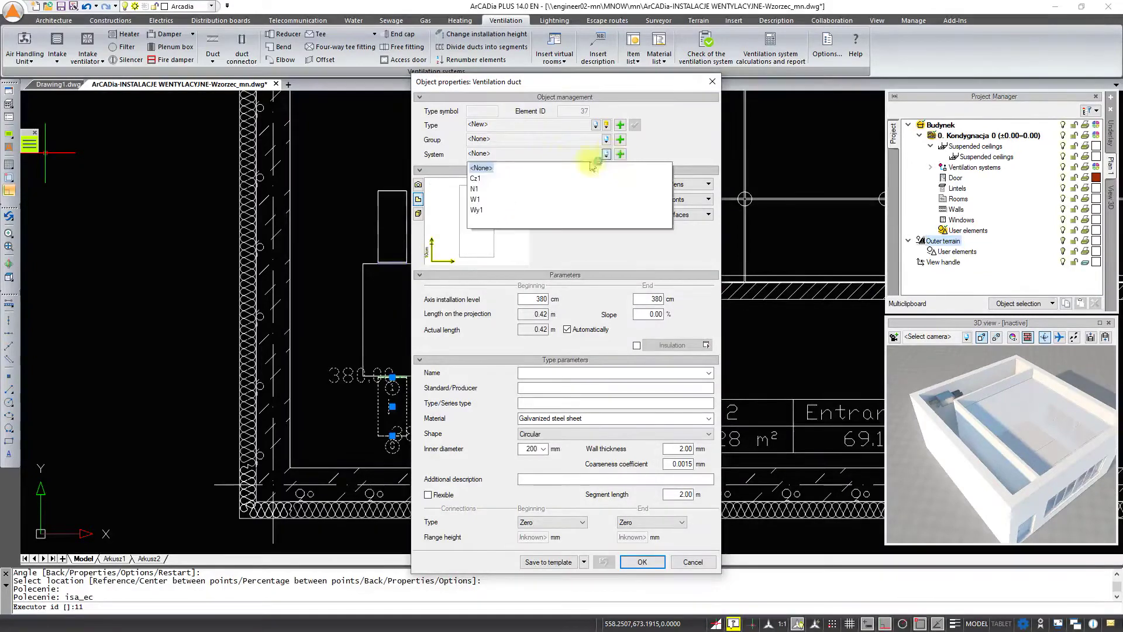
click(485, 175)
click(642, 562)
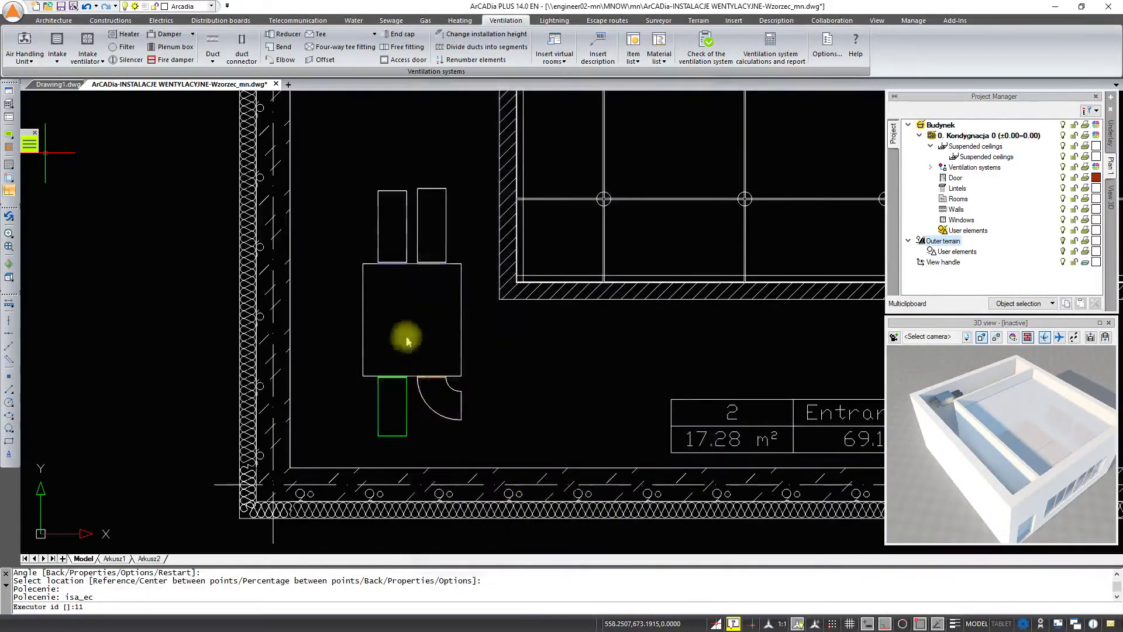
click(386, 190)
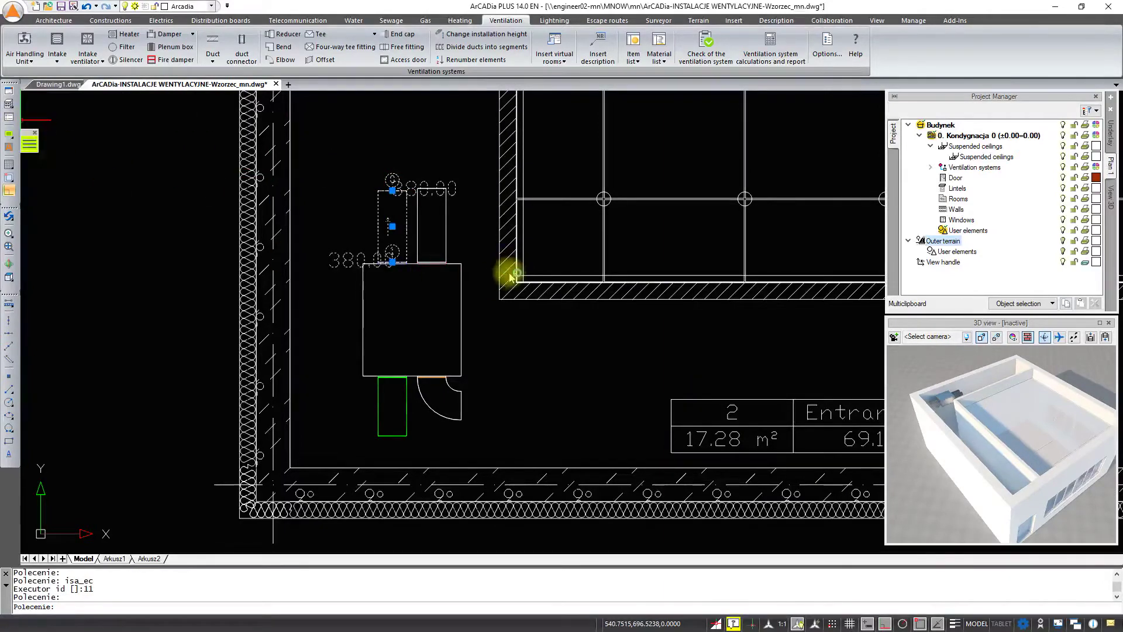
key(Return)
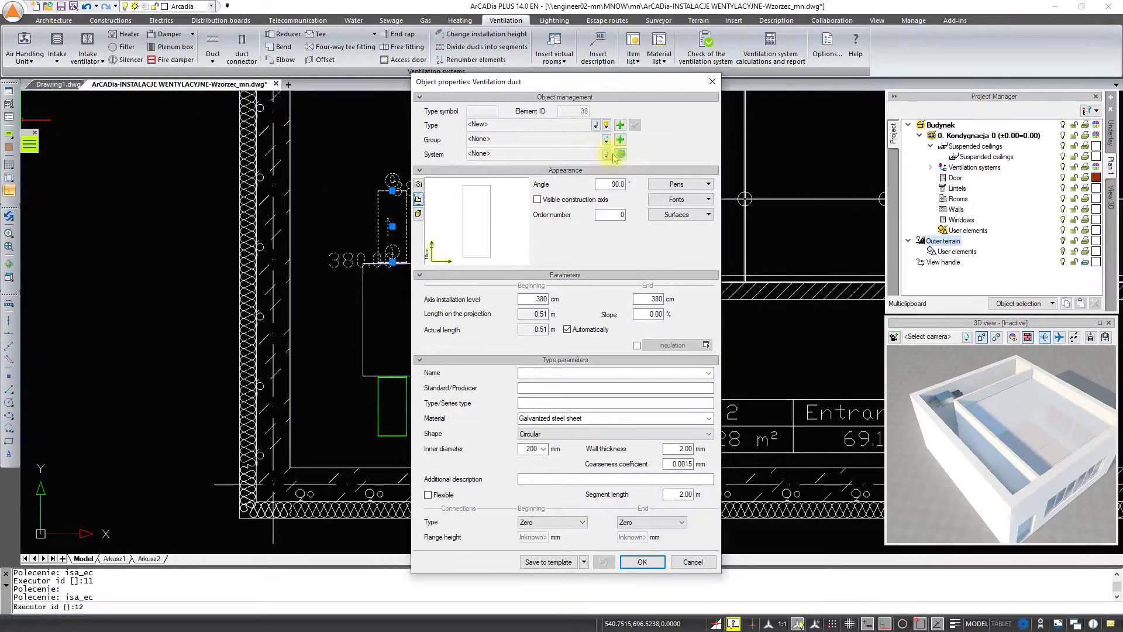
click(606, 153)
click(475, 199)
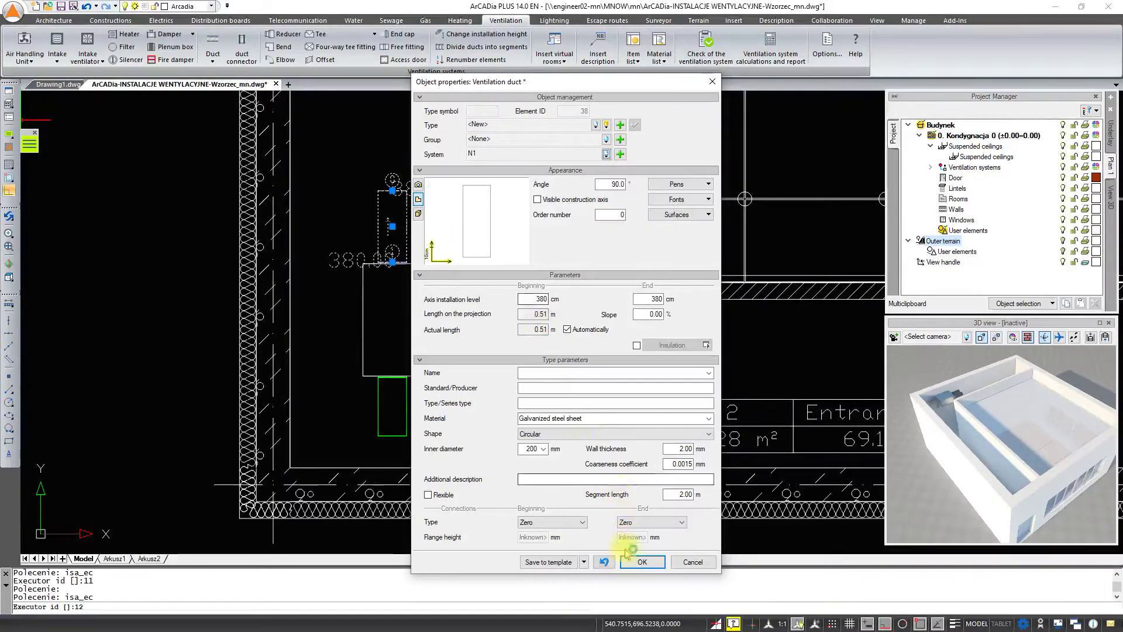
click(641, 562)
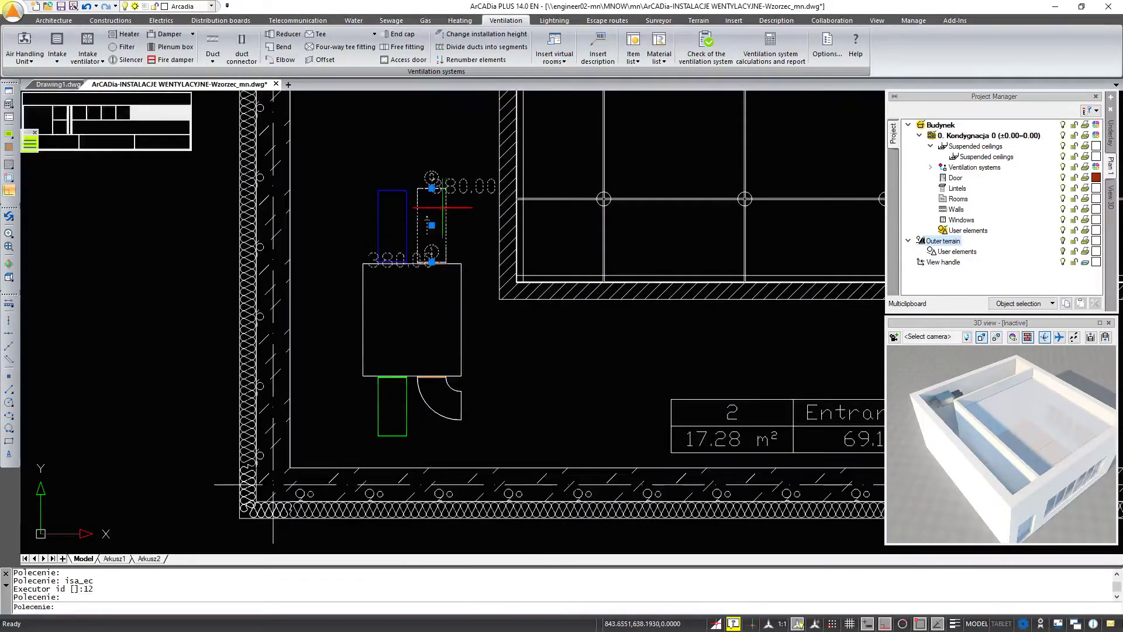
Step: Assign the upper right duct to system W1 and the elbow to Wy1
double_click(638, 213)
click(606, 153)
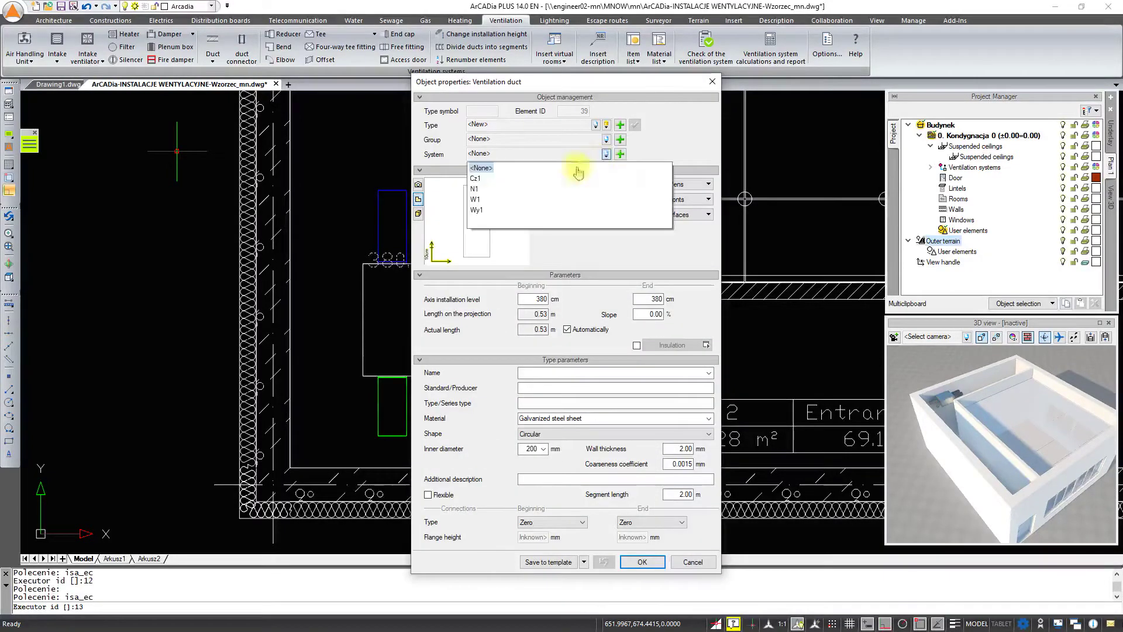
click(500, 212)
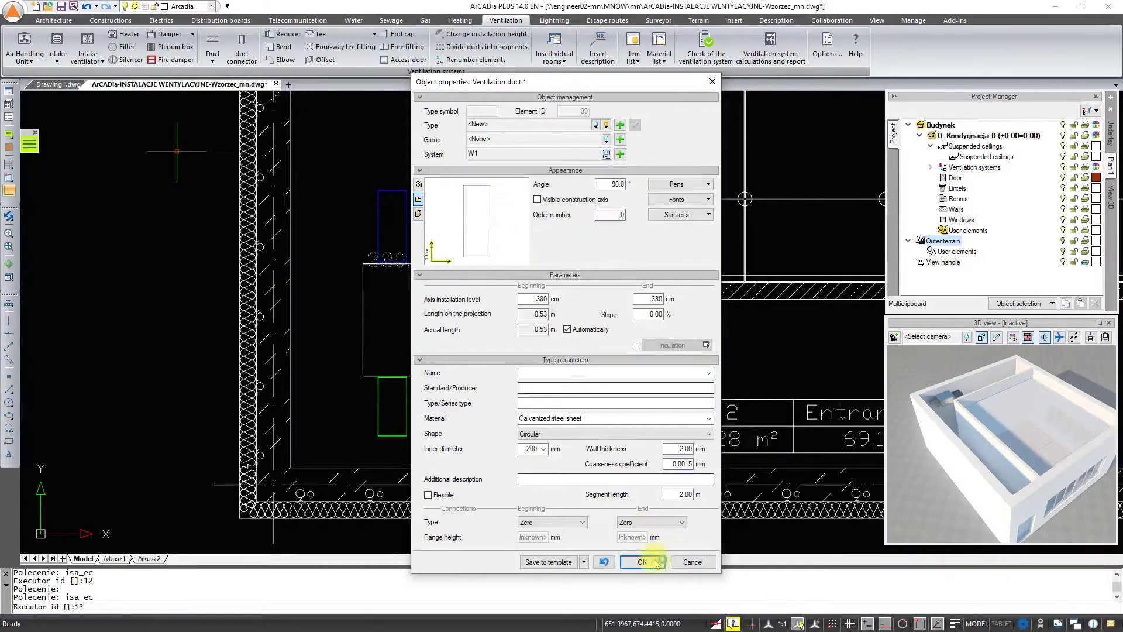
click(642, 562)
click(435, 412)
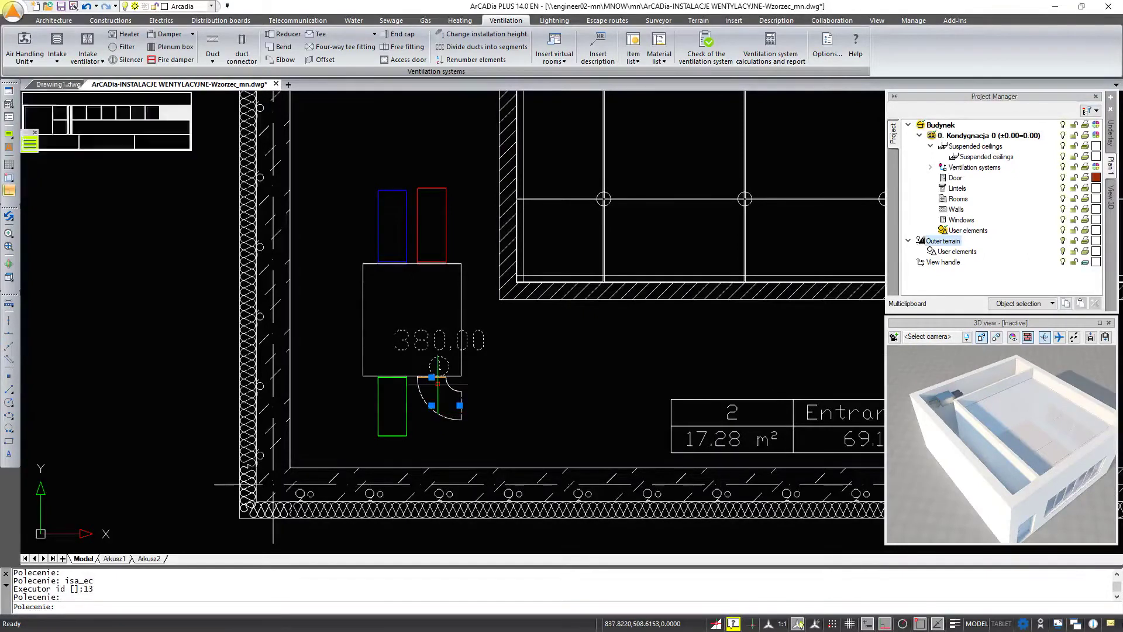
double_click(438, 238)
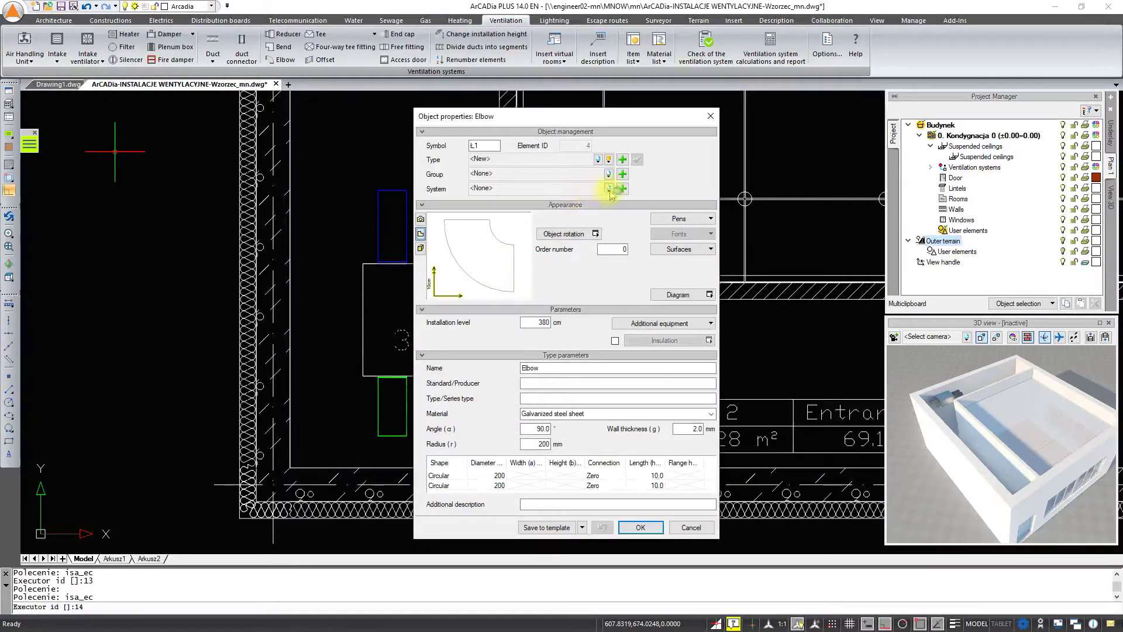
click(609, 189)
click(502, 238)
click(630, 528)
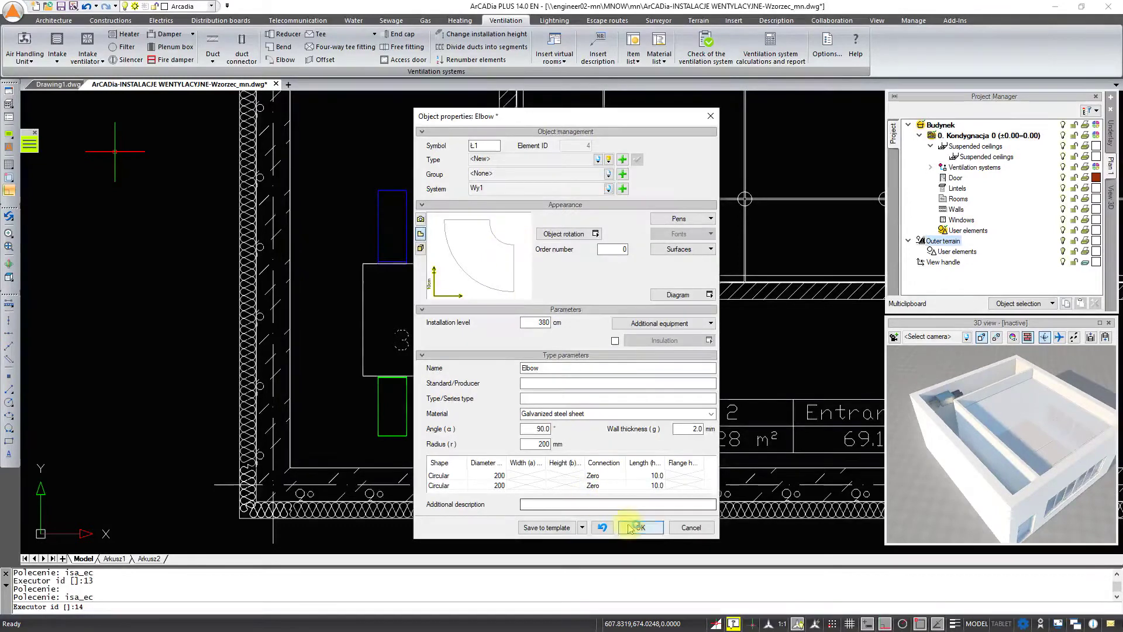
middle_drag(431, 309, 435, 224)
click(241, 46)
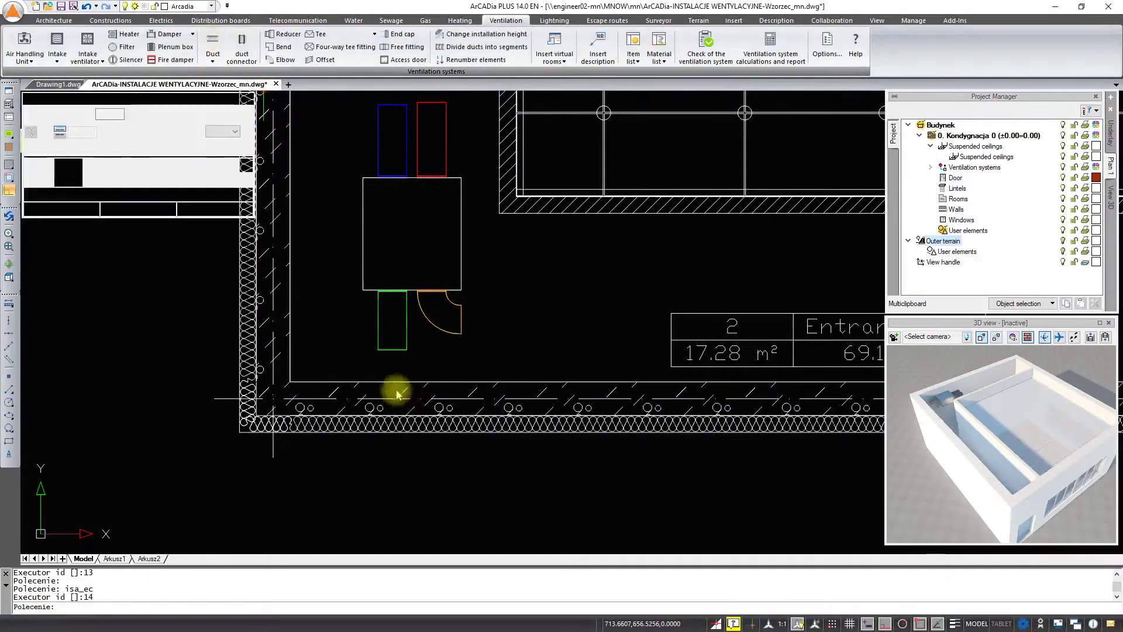
Step: Extend a duct from the lower duct's end down through the wall and assign it to system Wy1
click(392, 350)
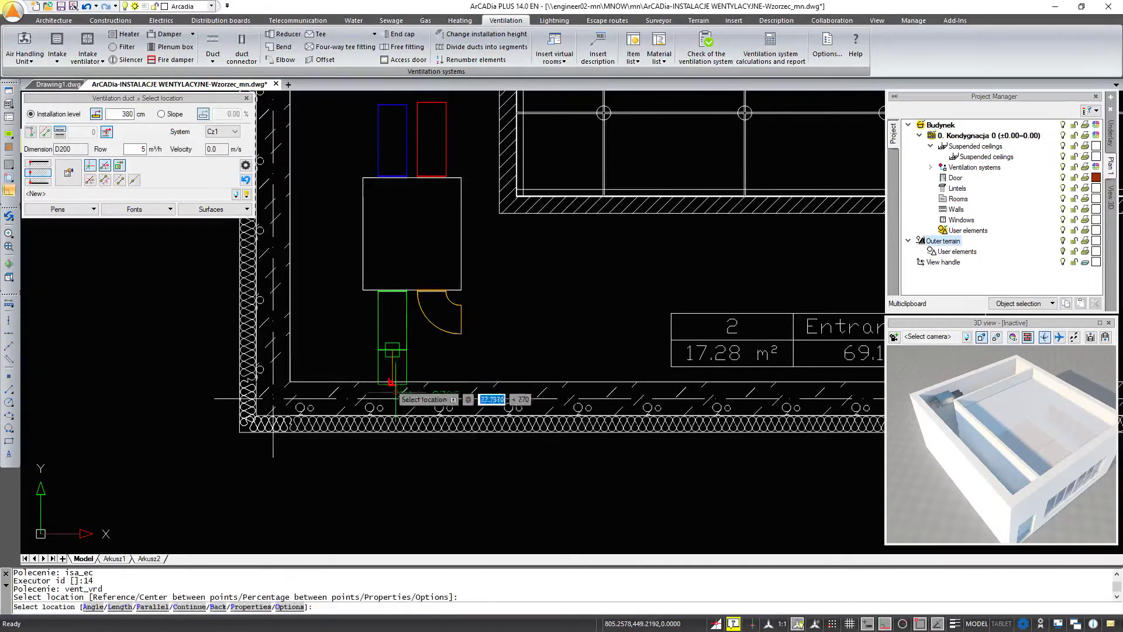
click(392, 433)
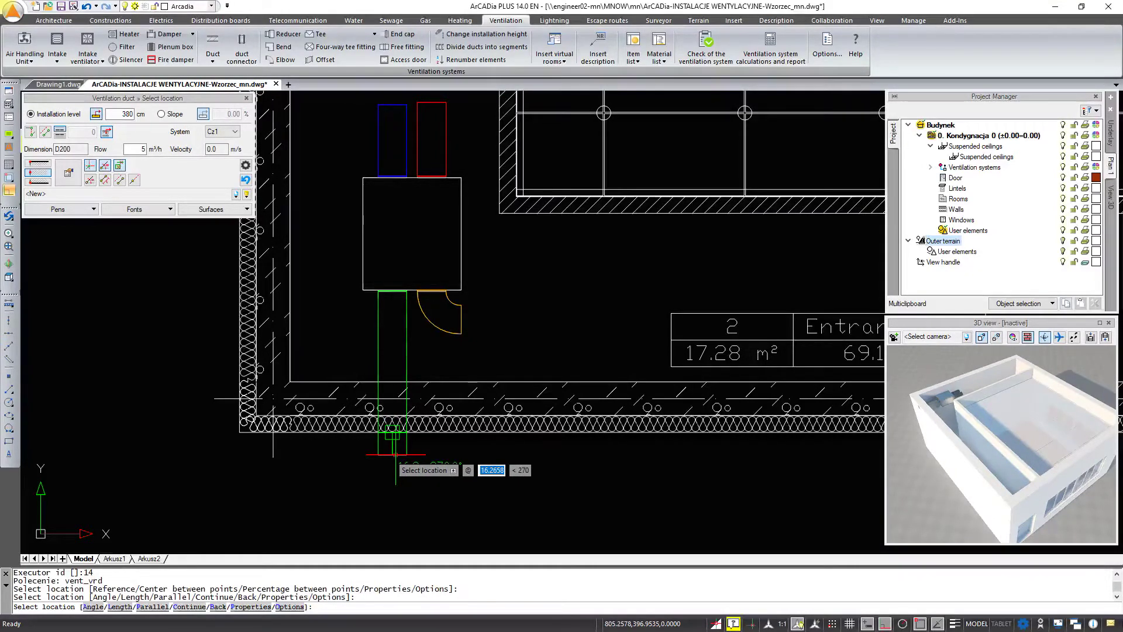
key(Escape)
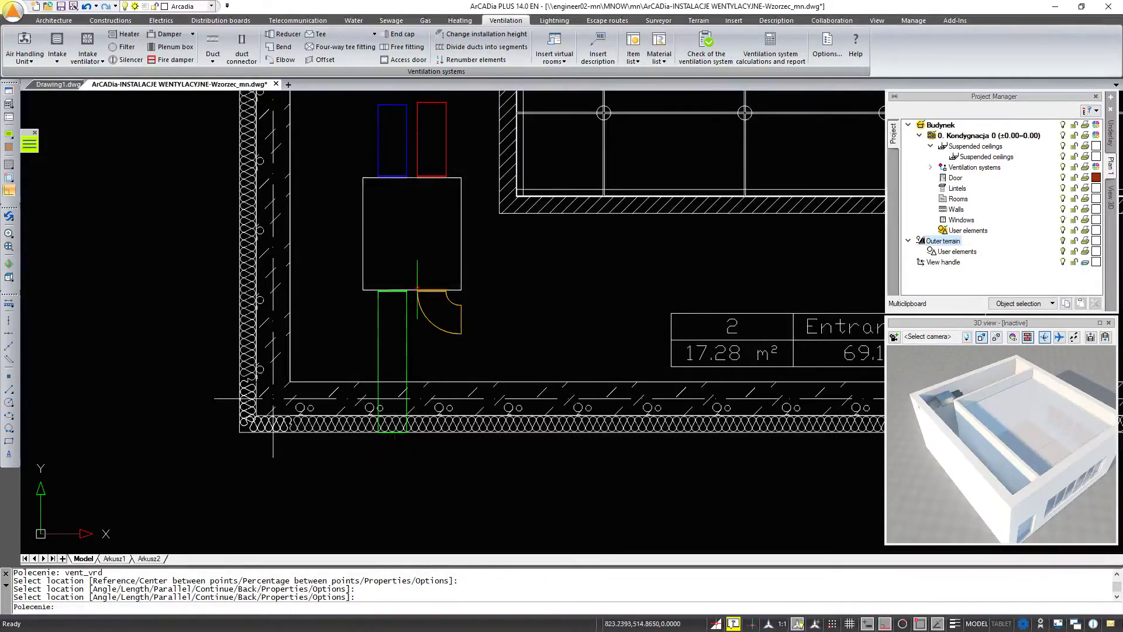
click(406, 368)
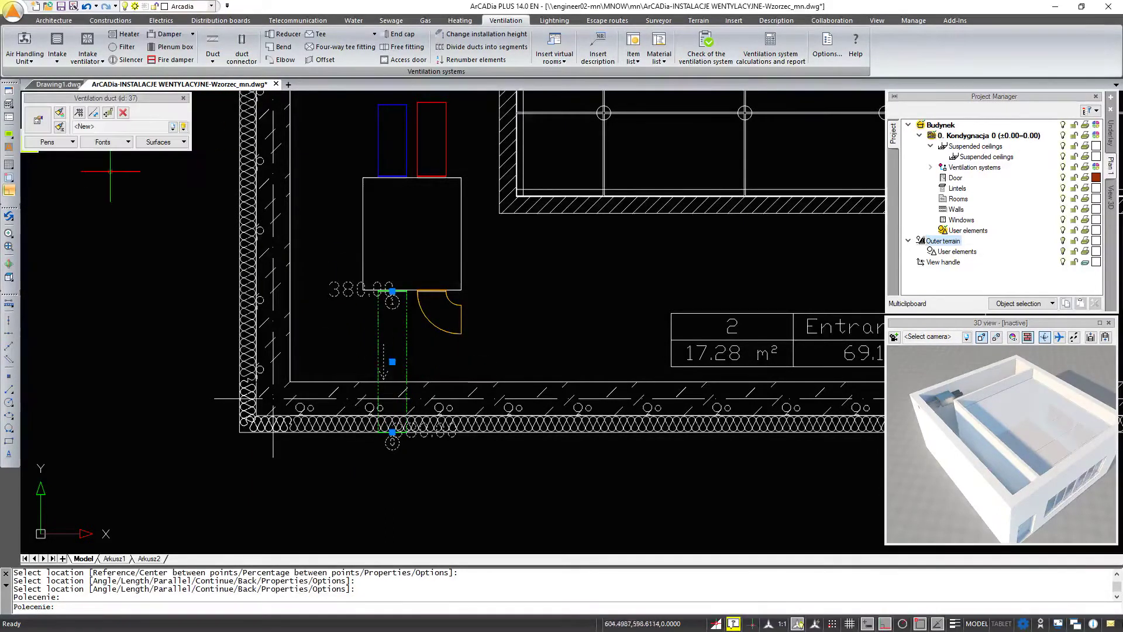
click(38, 122)
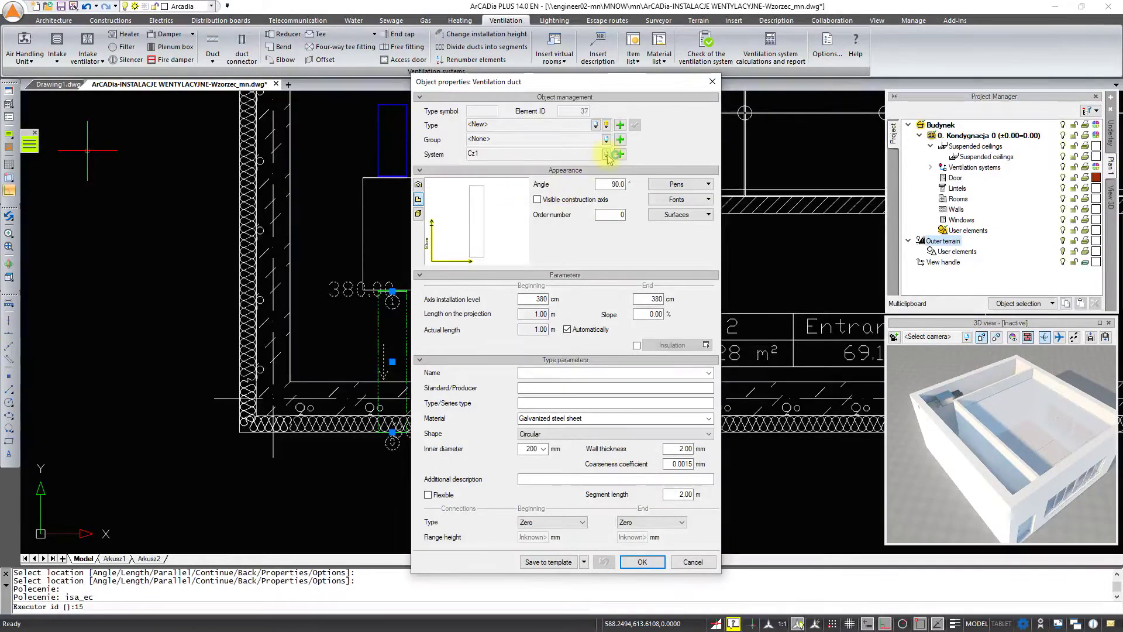
click(606, 154)
click(477, 219)
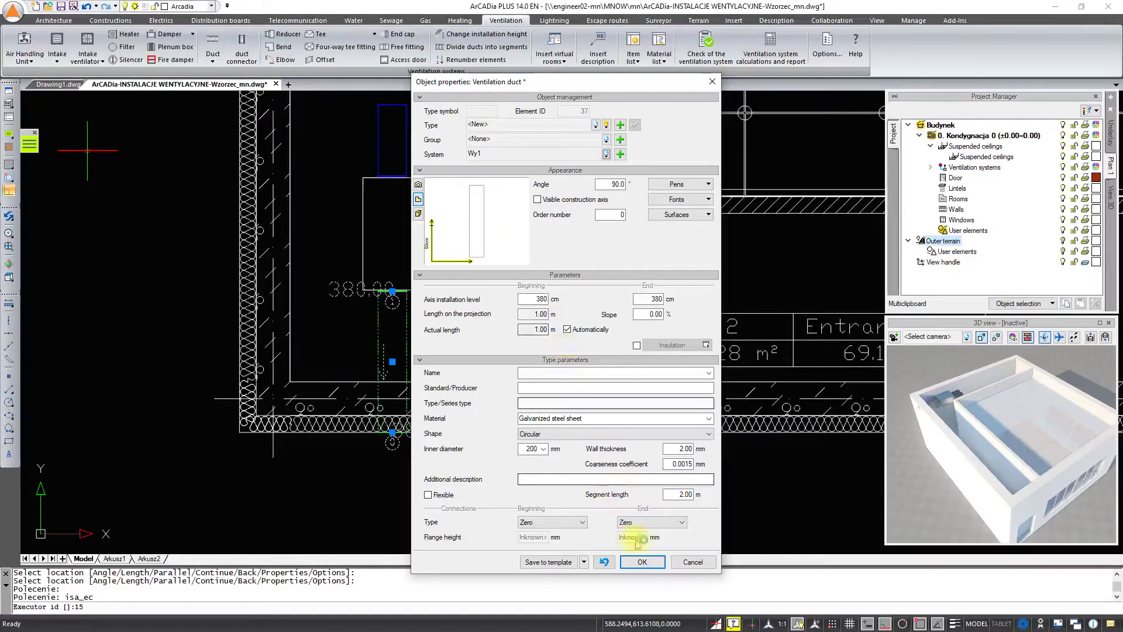
click(641, 561)
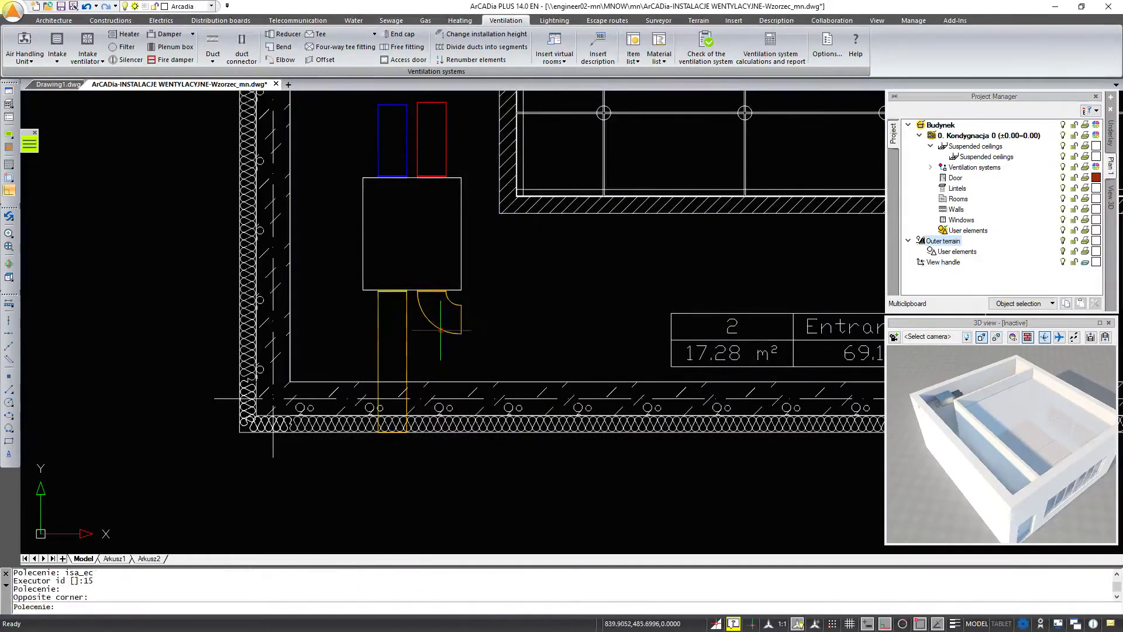
Step: Reassign the elbow fitting to system Cz1
click(441, 329)
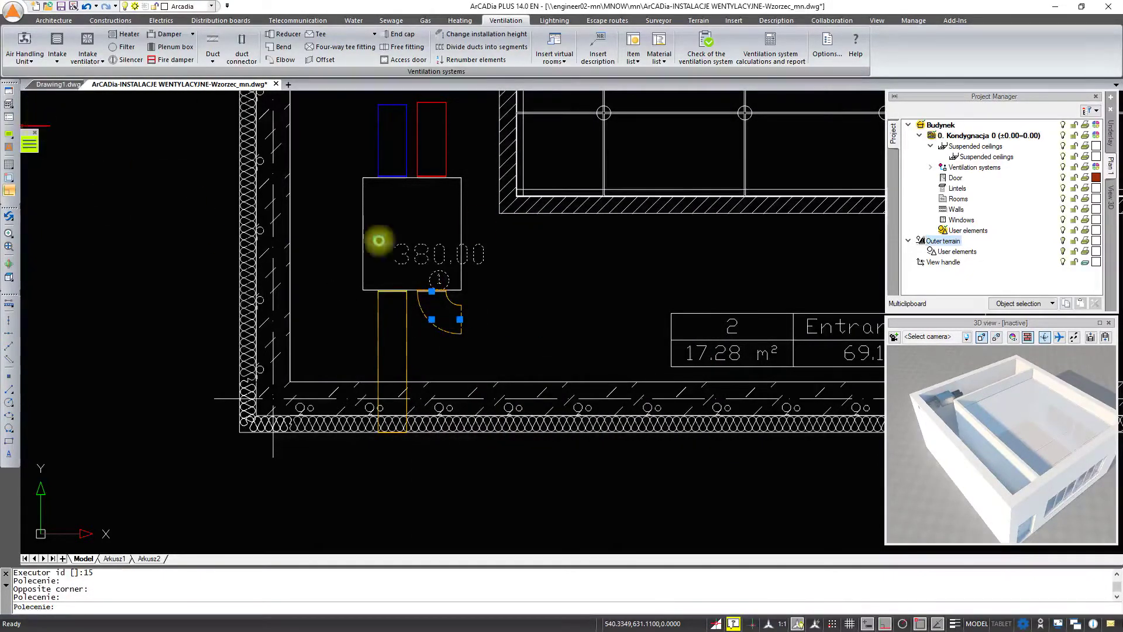
key(ctrl+1)
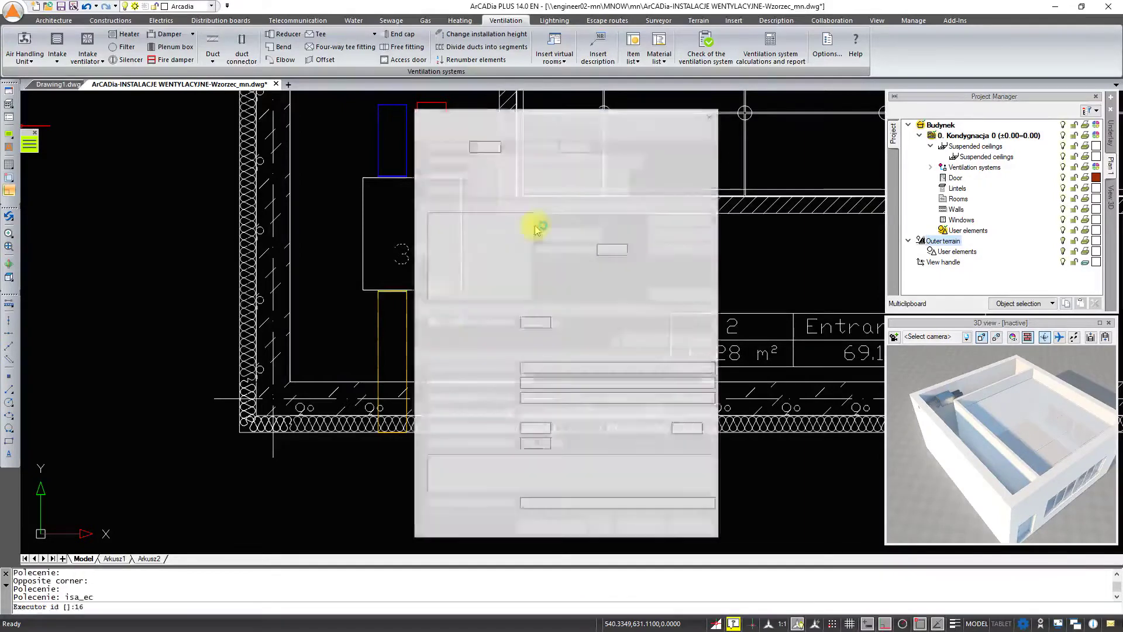
click(609, 189)
click(479, 214)
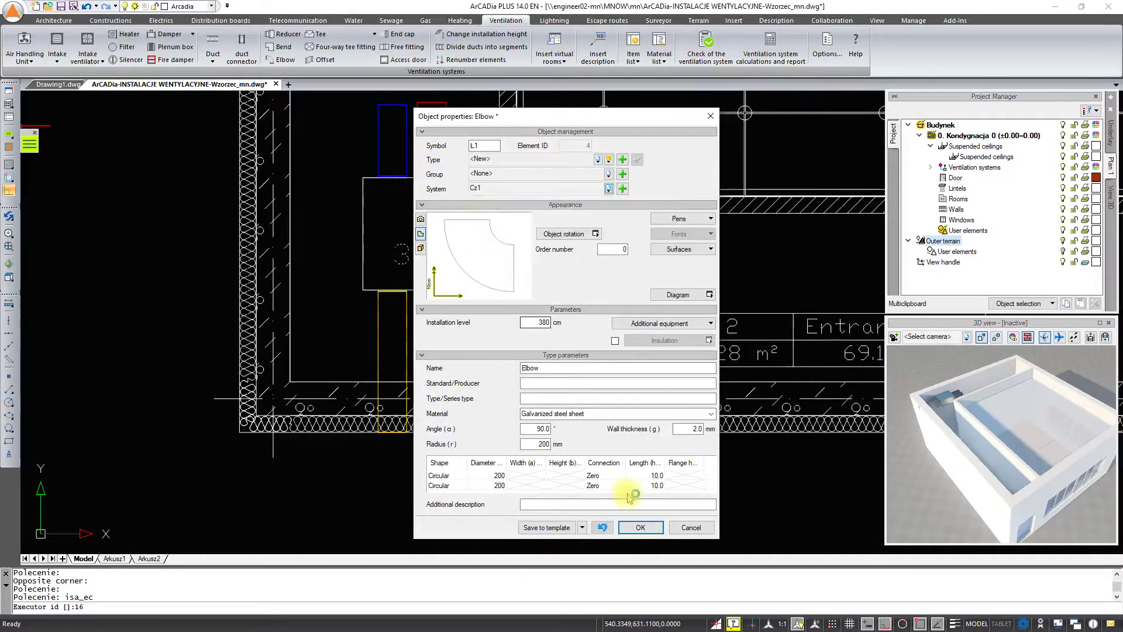
click(640, 527)
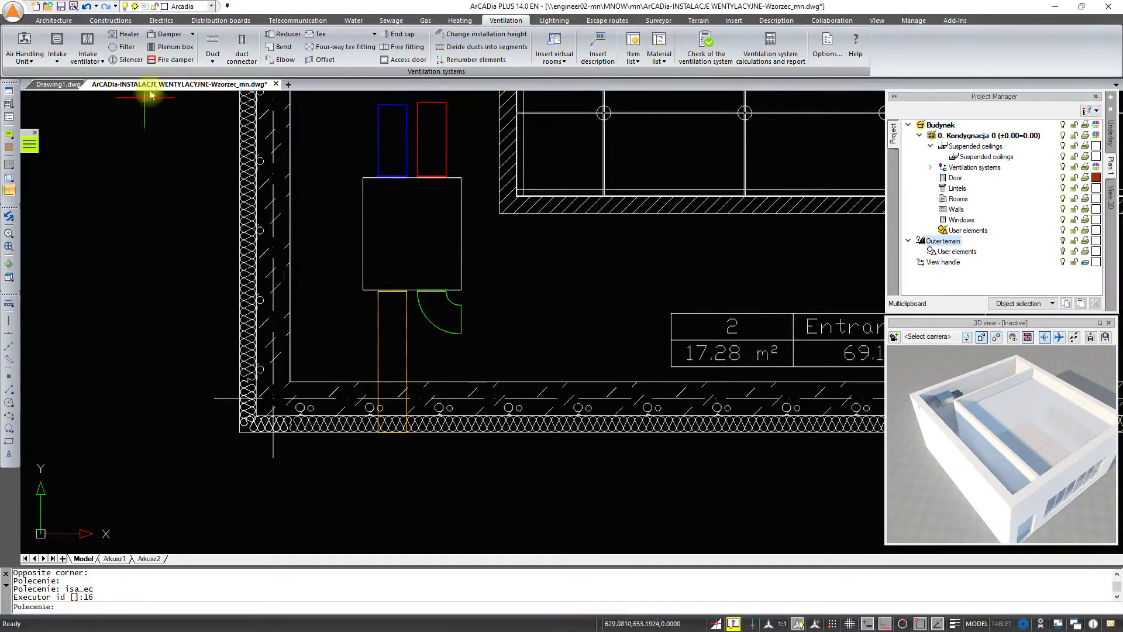
Step: Draw a D200 Cz1 duct from the elbow end across the Entrance hall to the right wall
click(213, 42)
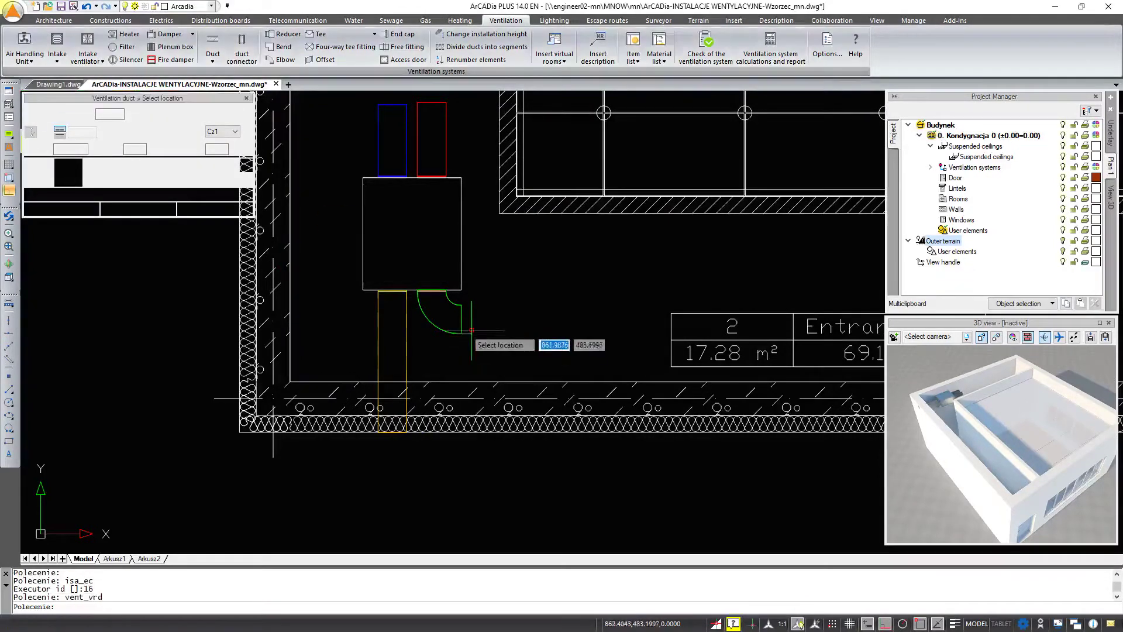
scroll(328, 359, down, 4)
click(677, 357)
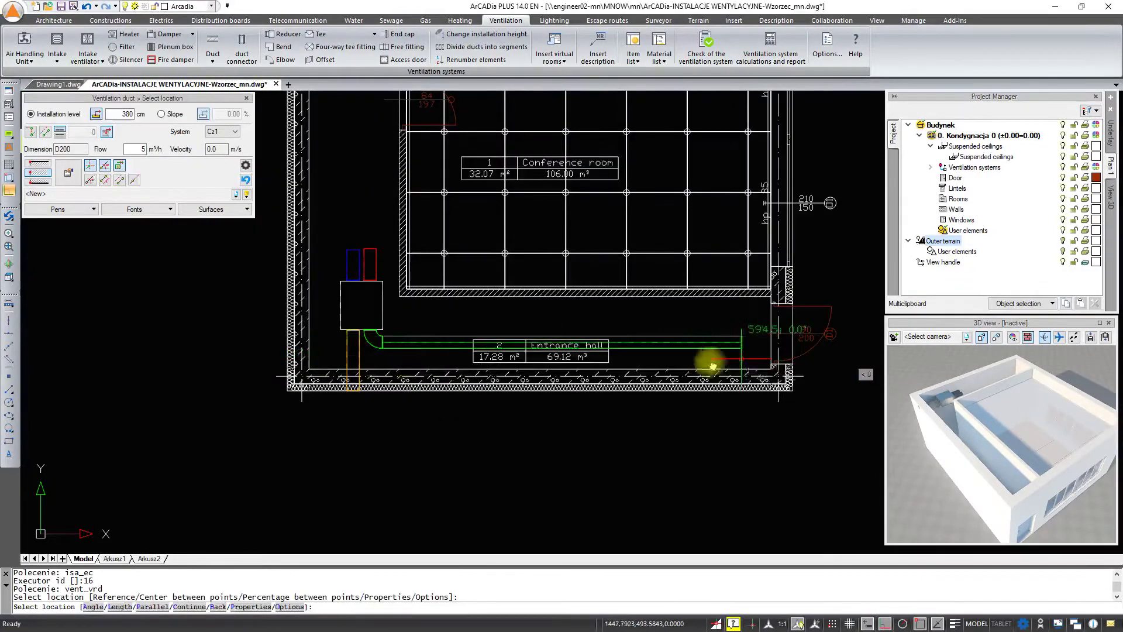
scroll(677, 356, up, 4)
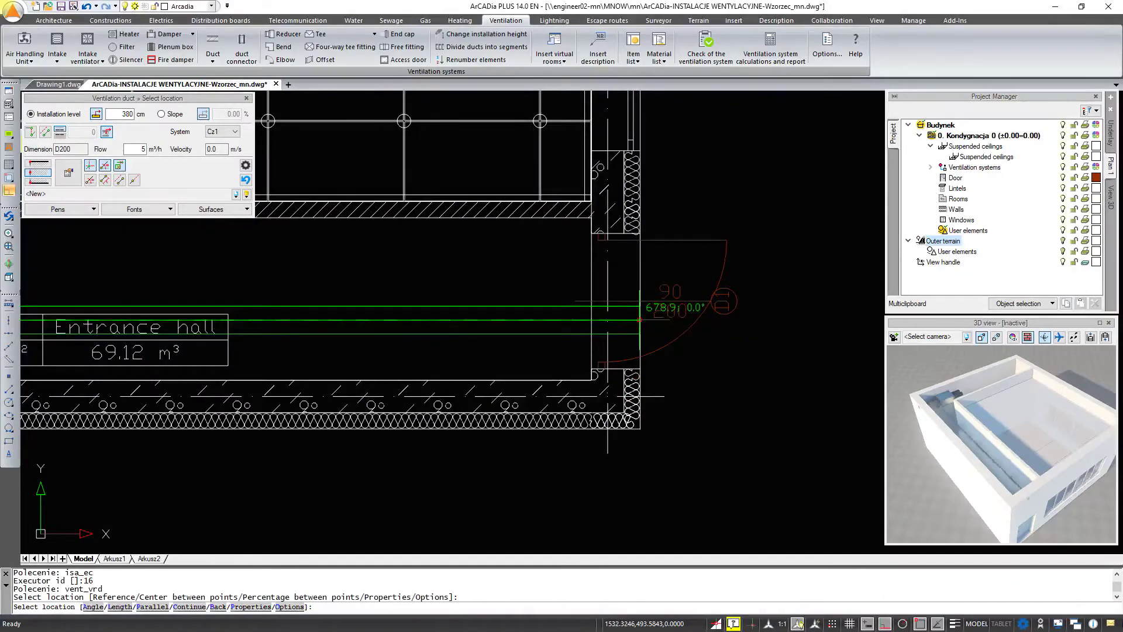
click(639, 321)
key(Escape)
scroll(724, 286, down, 3)
scroll(724, 287, down, 2)
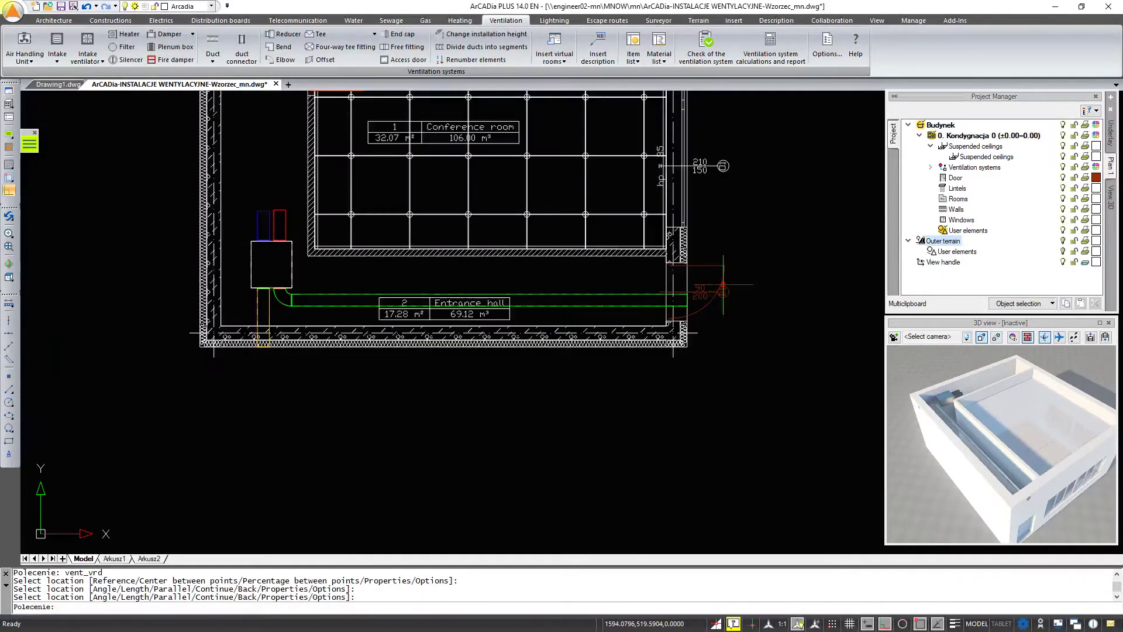
middle_drag(308, 361, 432, 316)
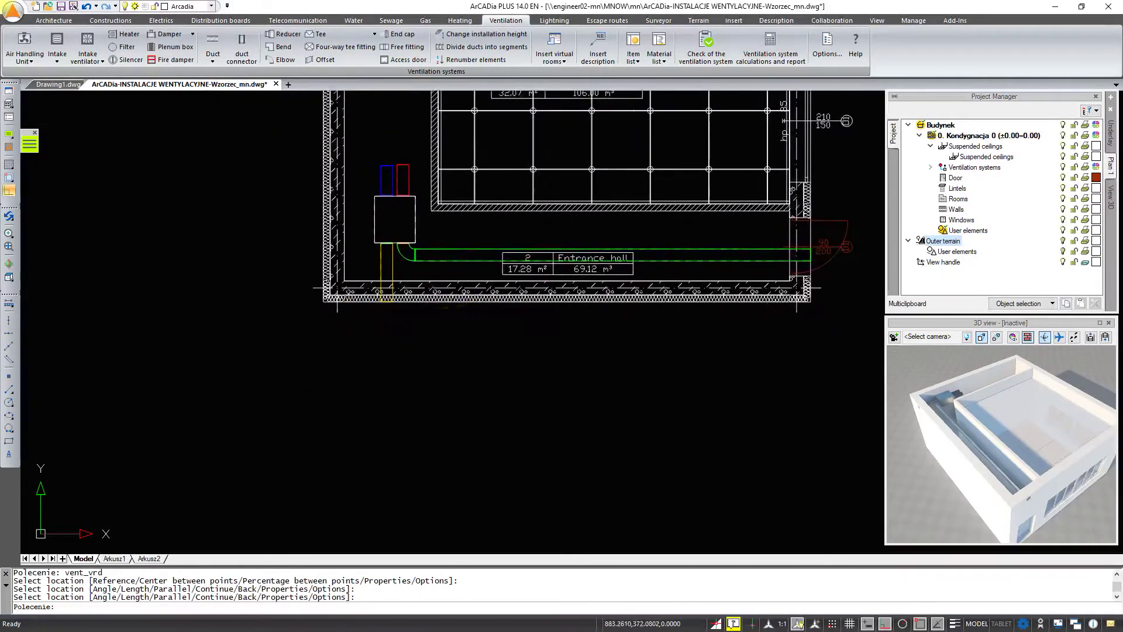
scroll(375, 287, up, 4)
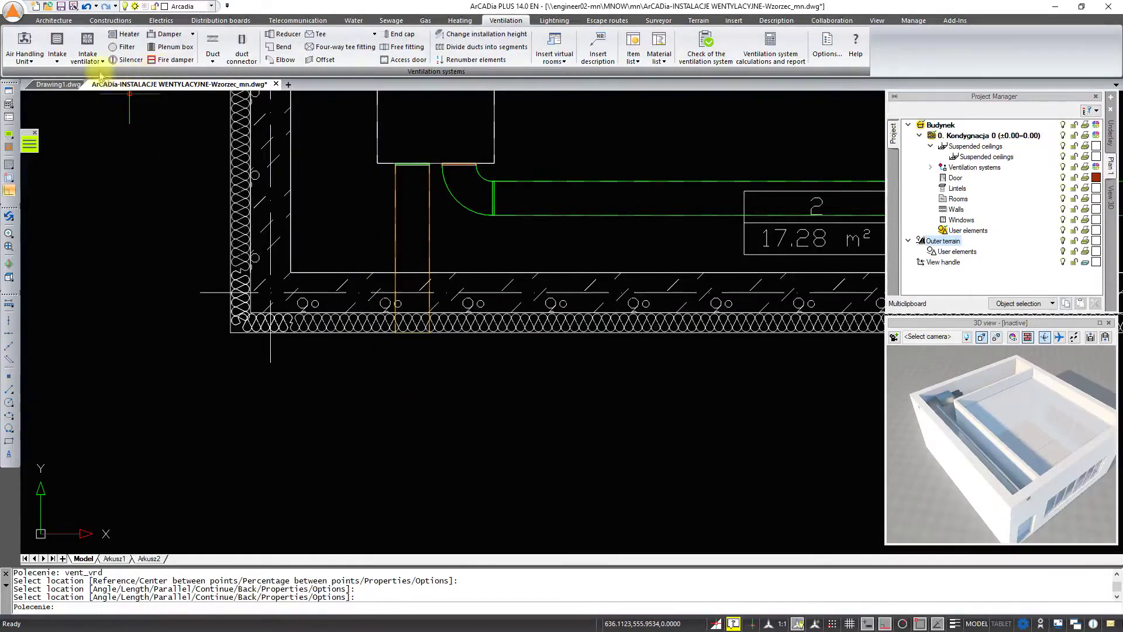
Step: Start inserting an outlet from the intake/outlet dropdown
click(56, 57)
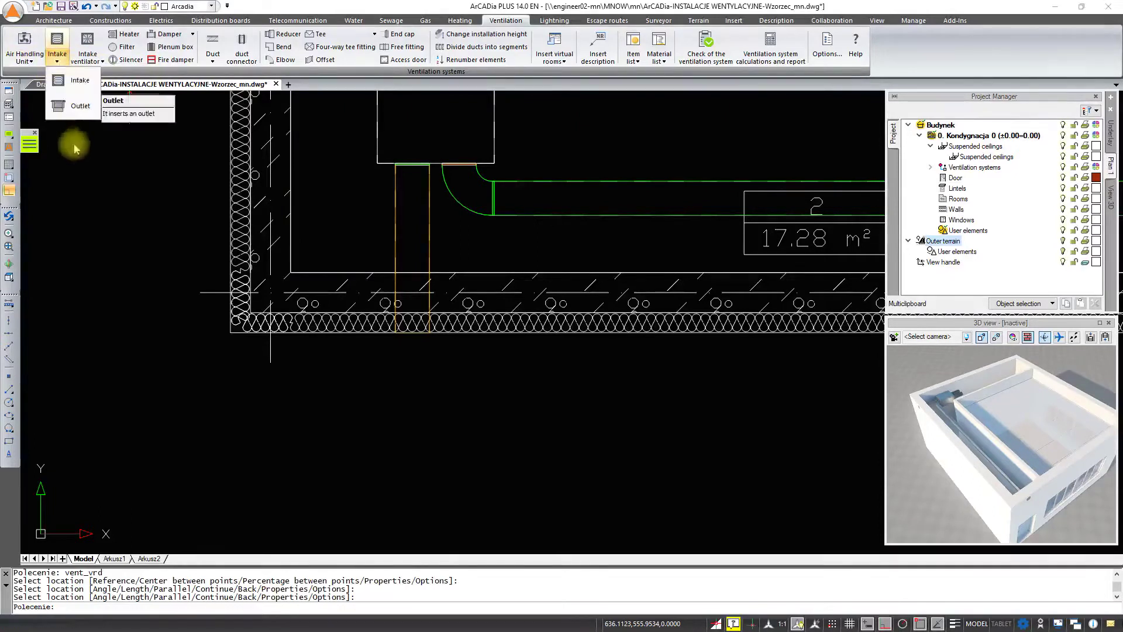
click(80, 108)
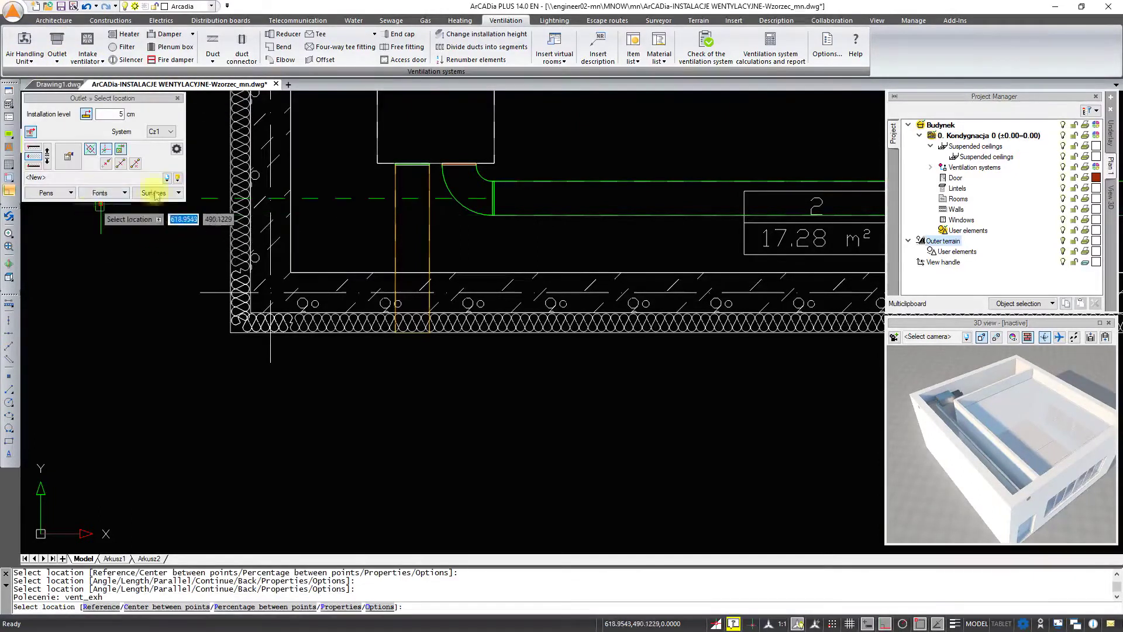
click(153, 178)
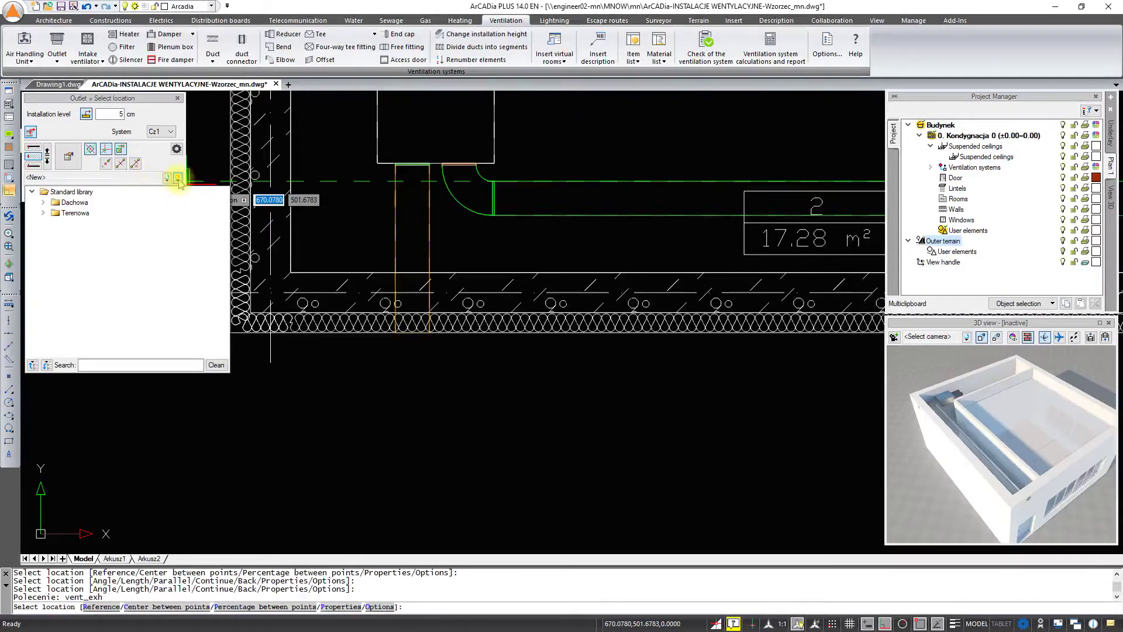
click(178, 179)
Step: Make the outlet a cylinder, diameter 200 mm, length 50 mm, with a 200 mm connector
click(69, 158)
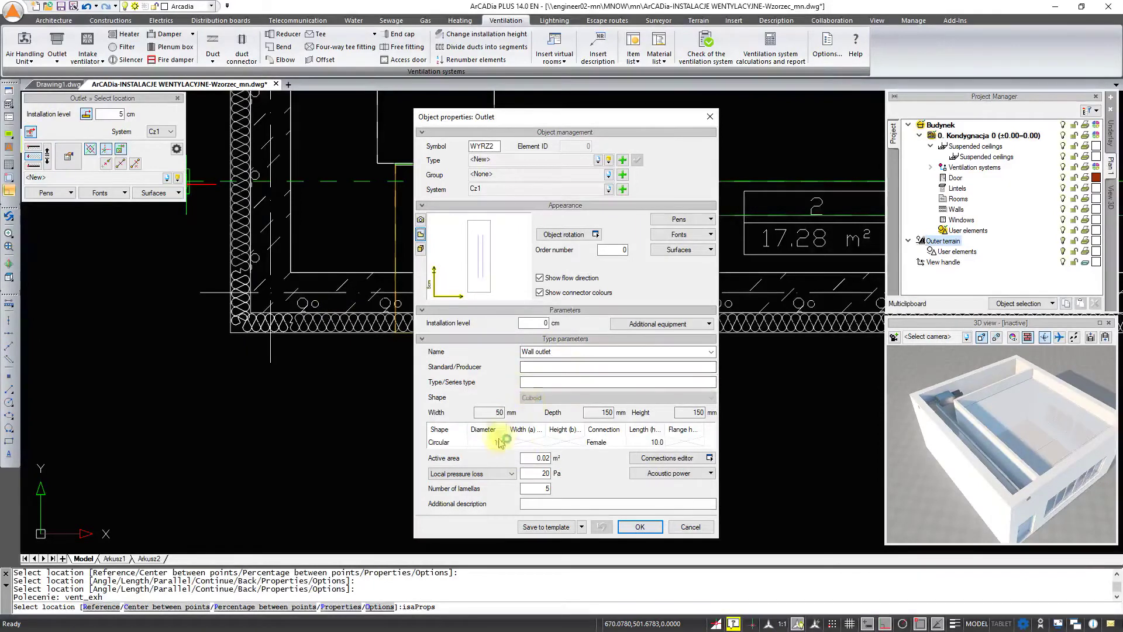
click(421, 248)
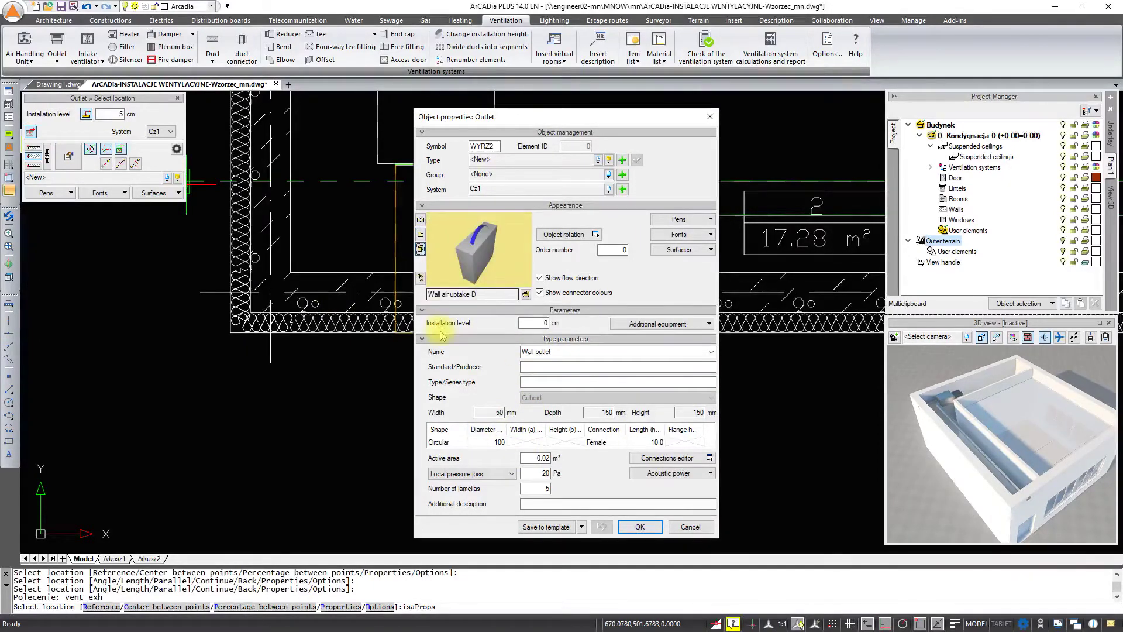
drag(503, 261, 483, 256)
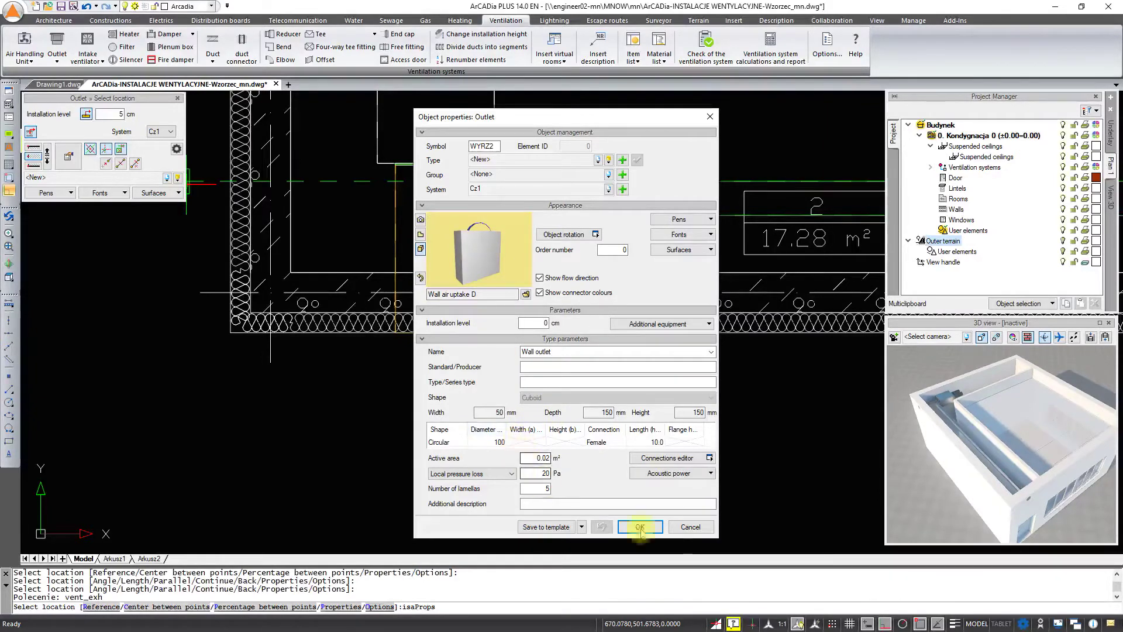
click(420, 278)
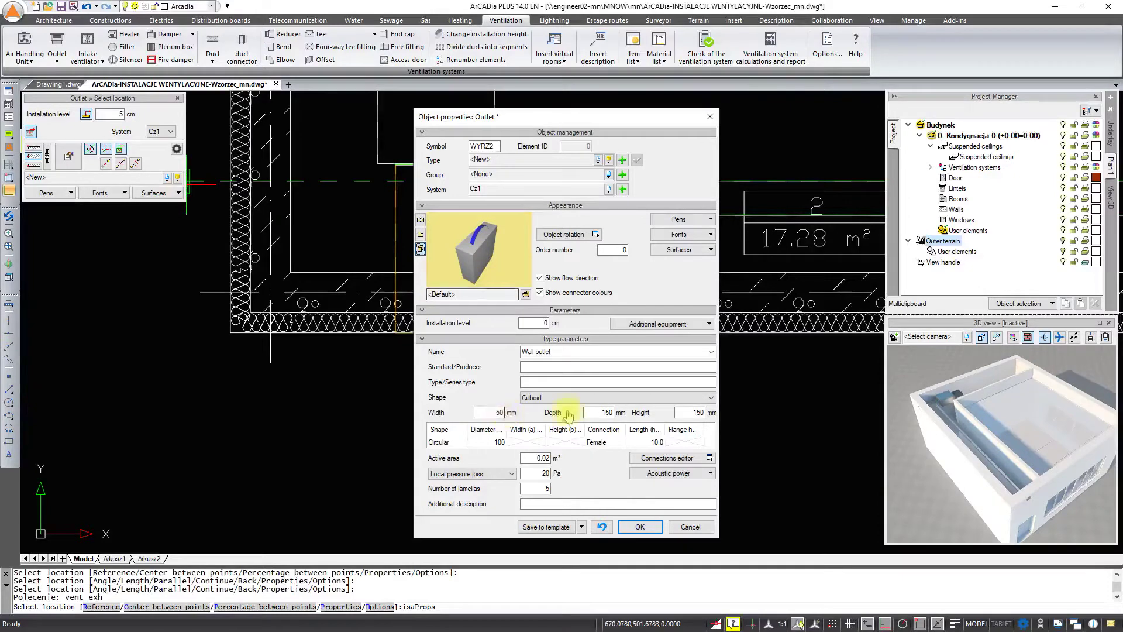
click(561, 398)
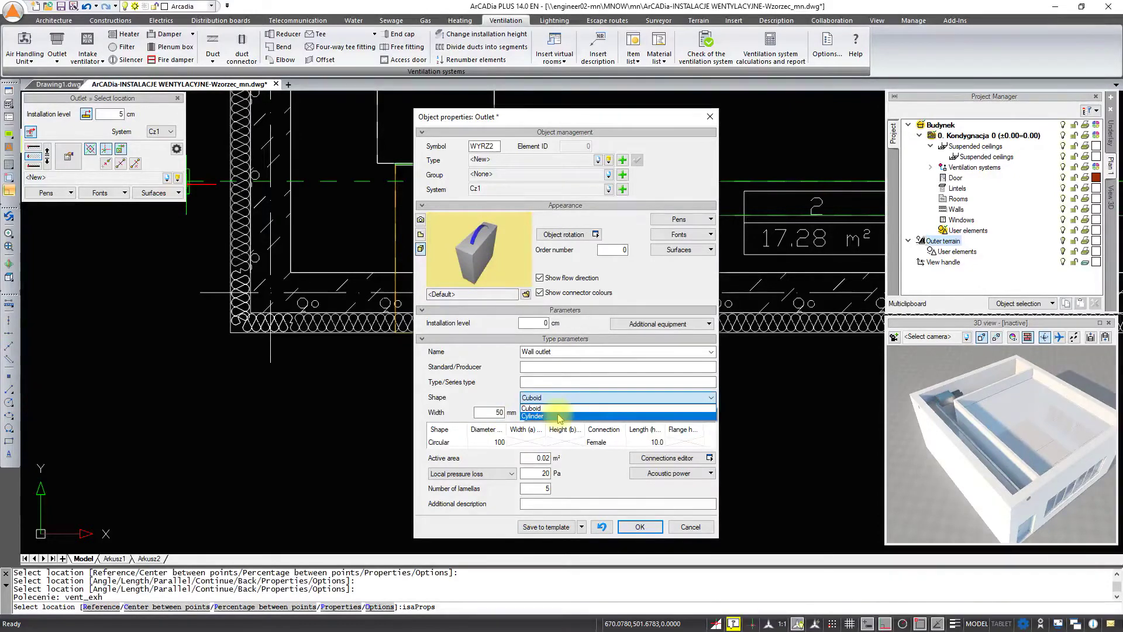
click(560, 415)
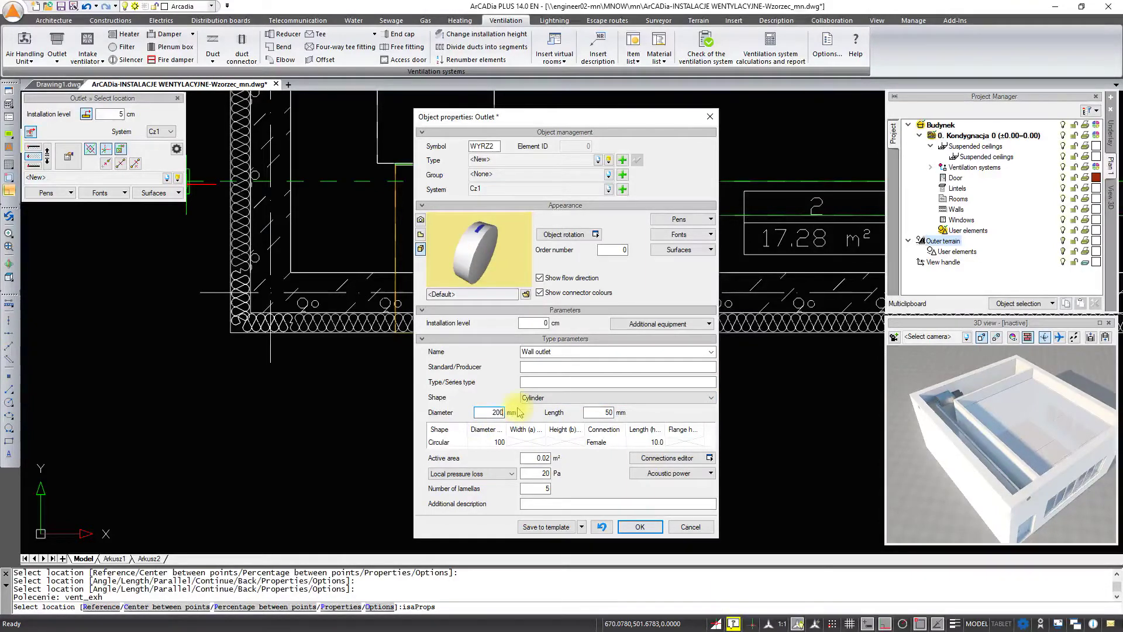
click(495, 443)
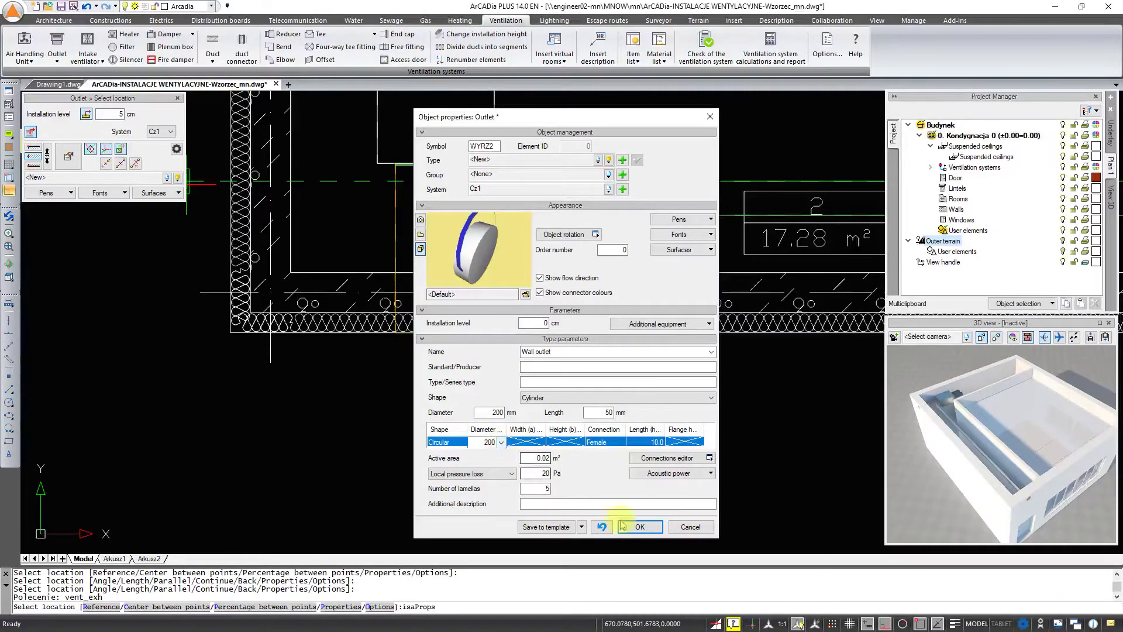
click(638, 526)
scroll(414, 323, up, 3)
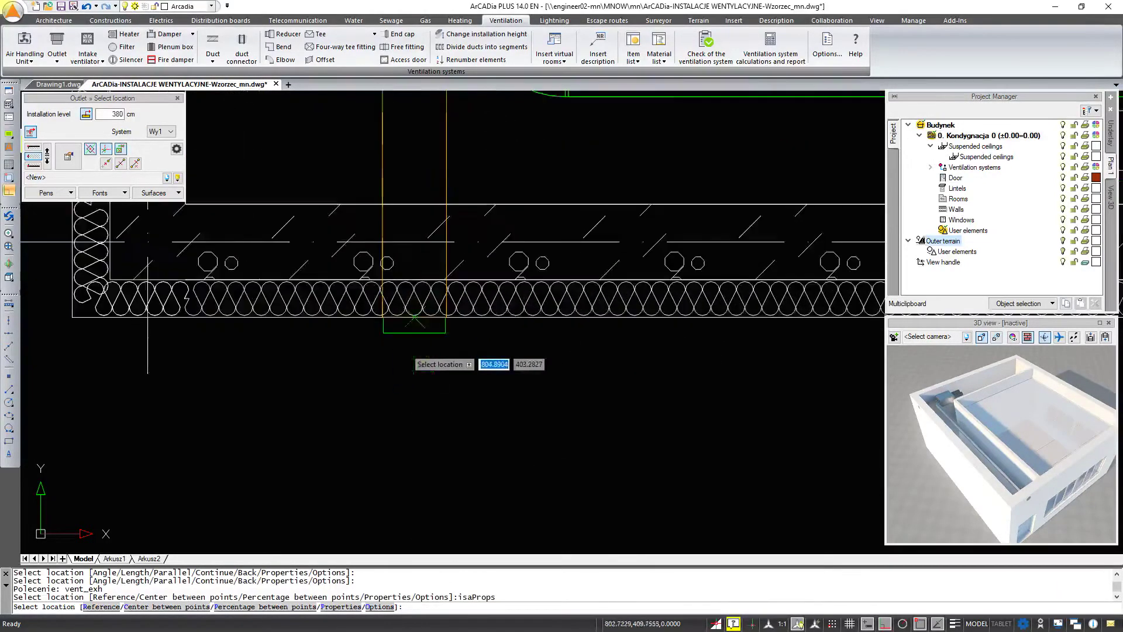
Step: Place the outlet pointing down at the orange duct's bottom end and move its 0 m³/h label beneath it
click(414, 317)
click(450, 351)
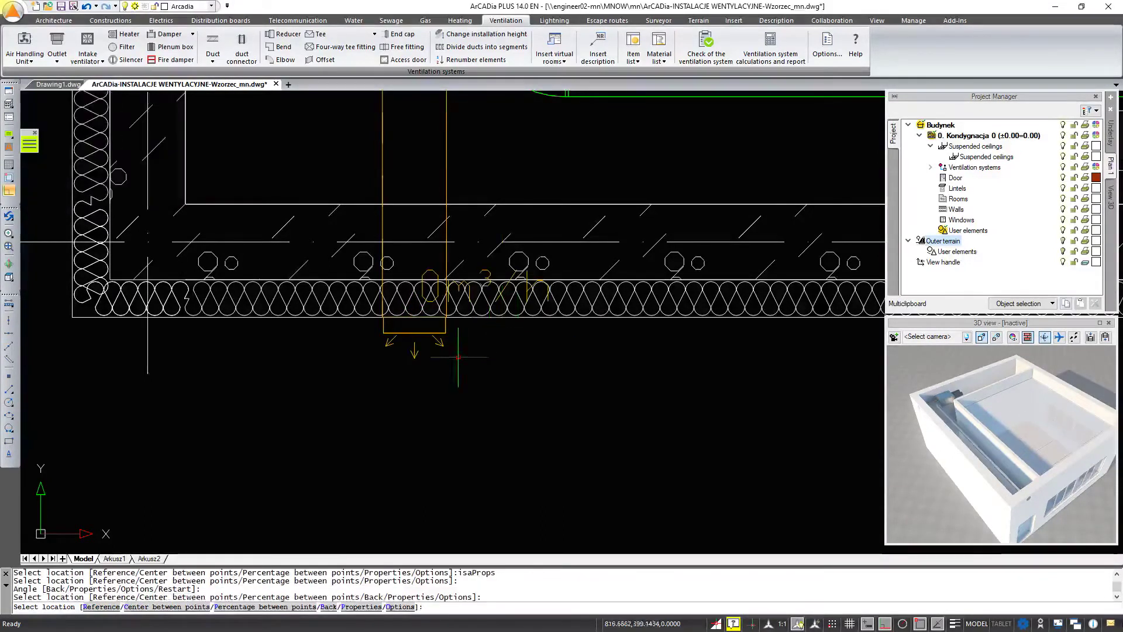
key(Escape)
click(431, 274)
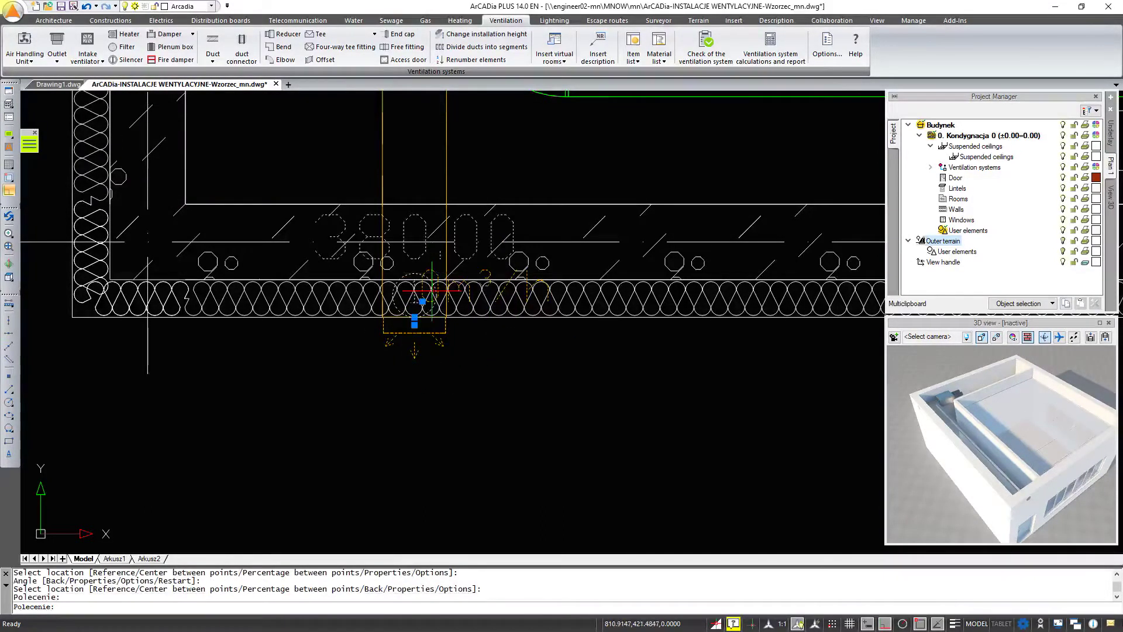
click(414, 320)
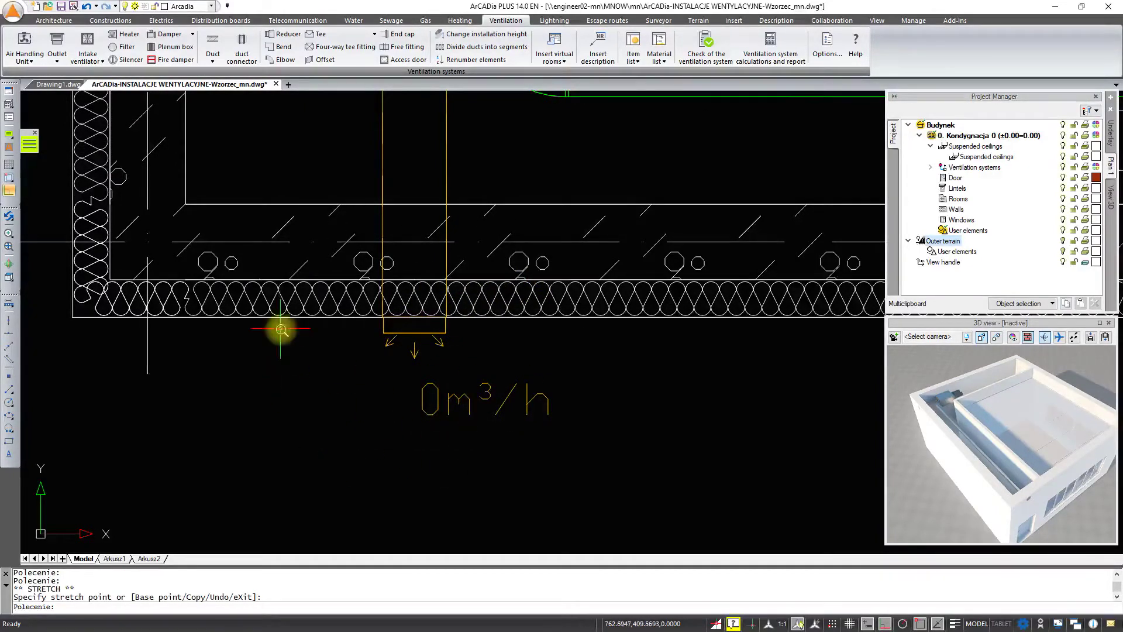
scroll(281, 322, down, 5)
middle_drag(537, 397, 477, 445)
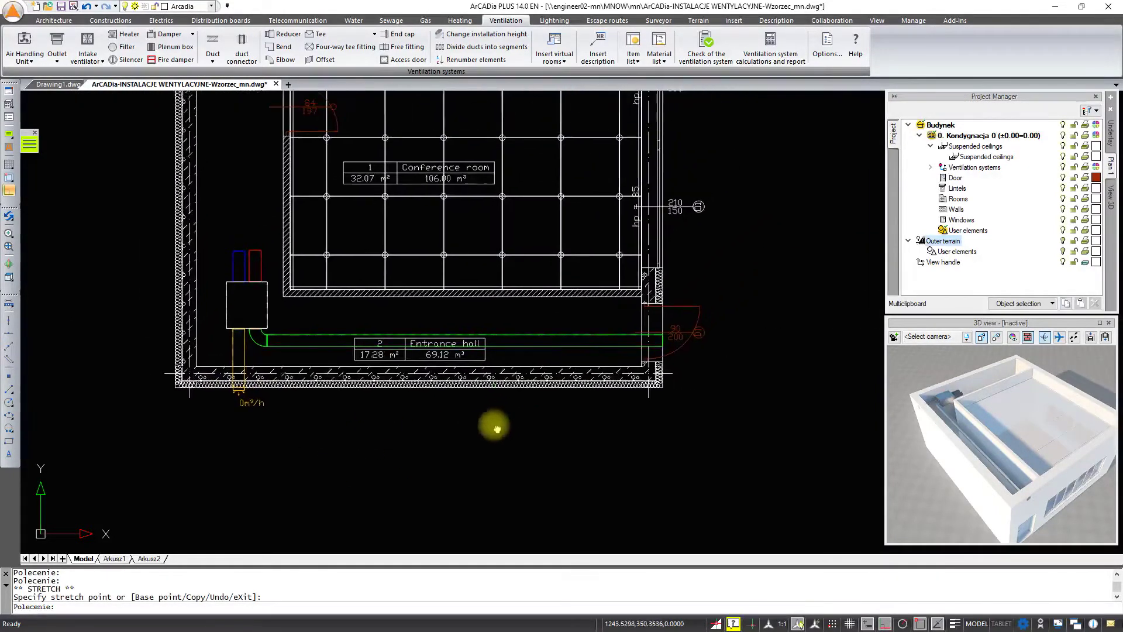
scroll(714, 376, up, 5)
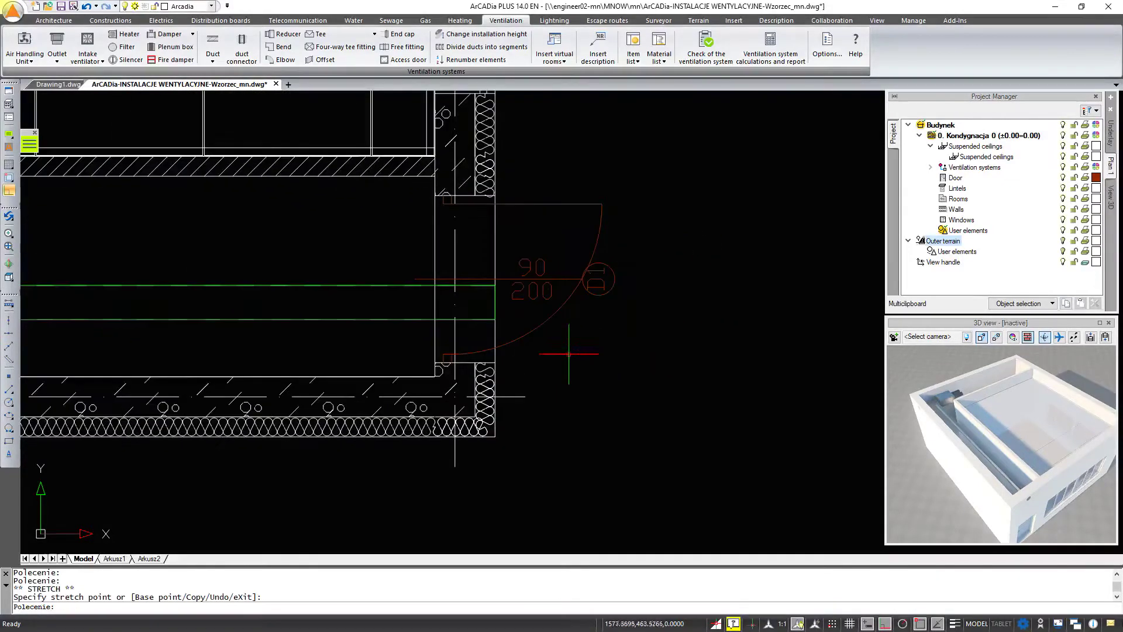
Step: Choose a Lindab YGC round-duct wall intake from the intake library
click(56, 61)
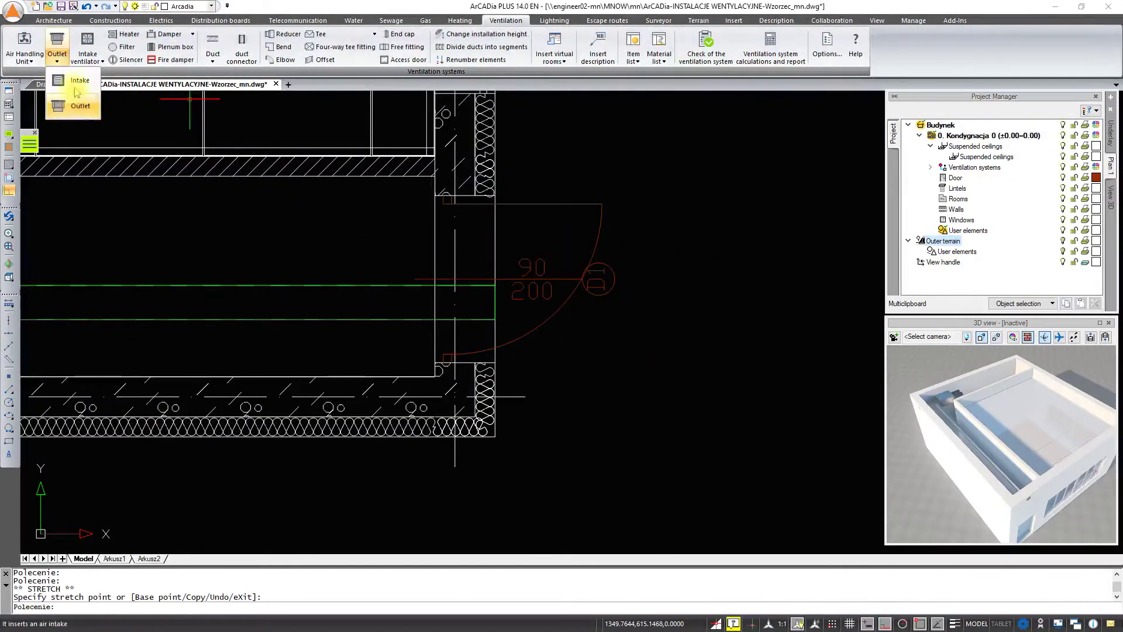
click(69, 120)
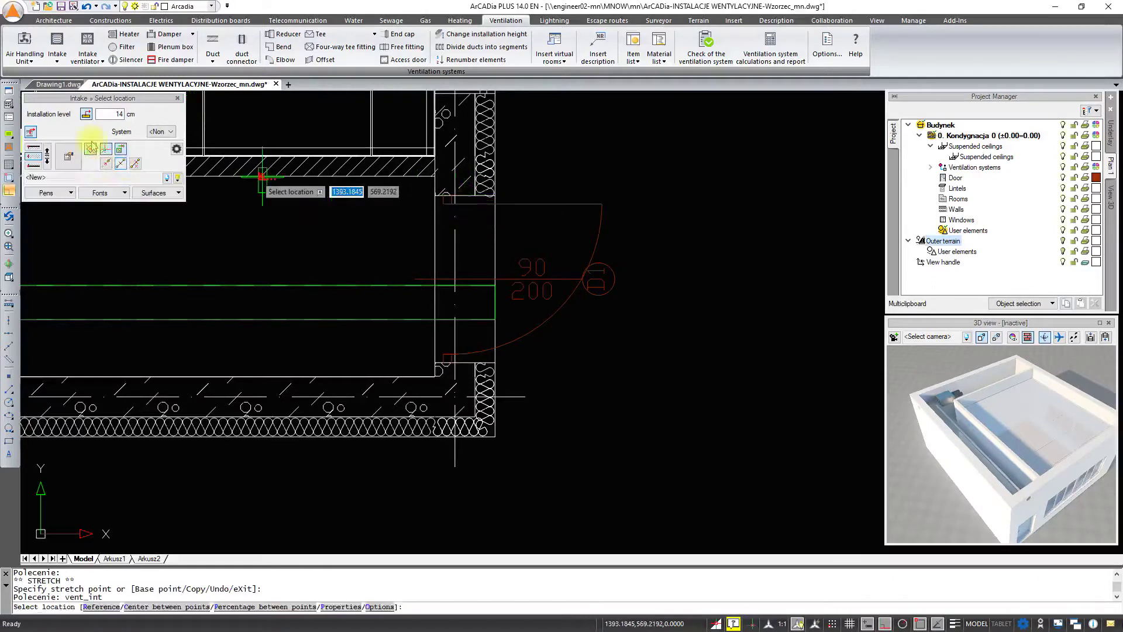
click(178, 179)
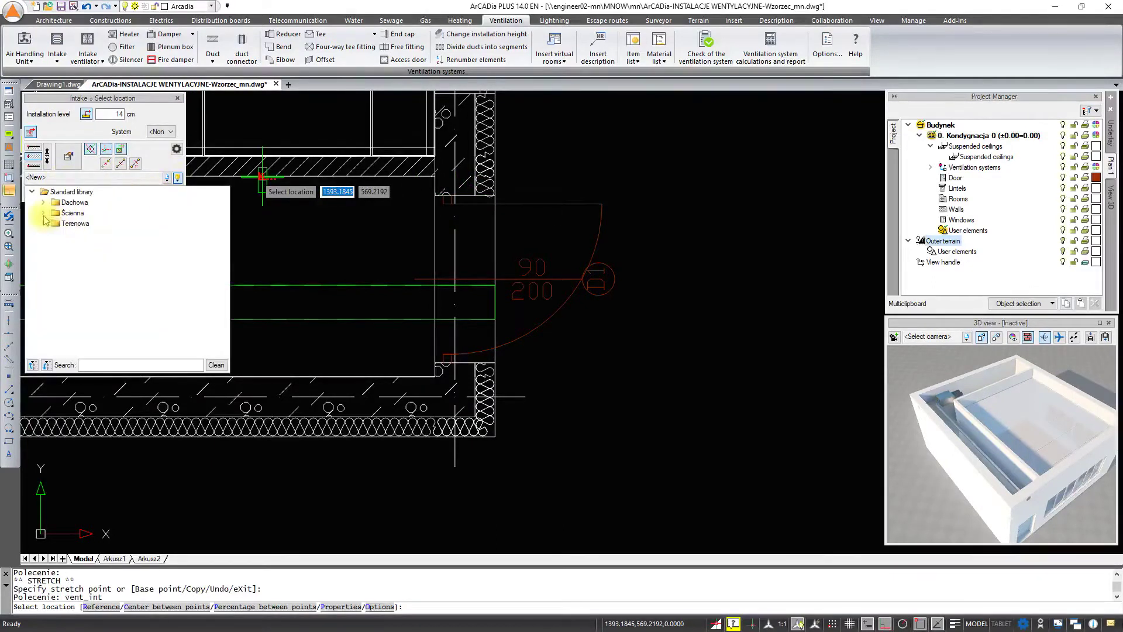
click(43, 213)
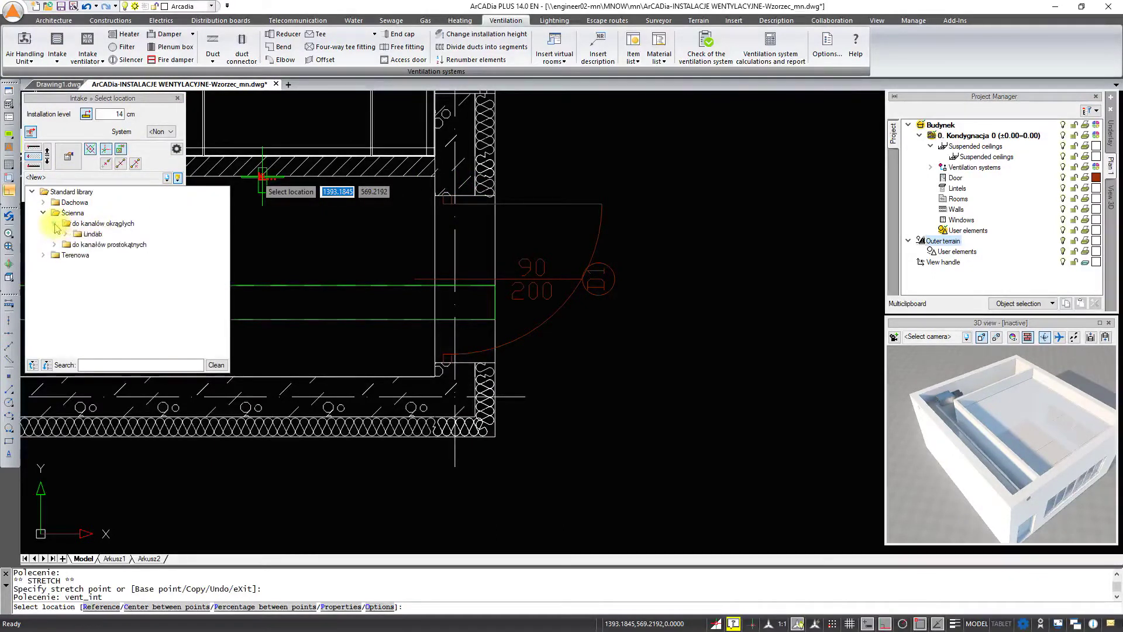
double_click(134, 223)
click(66, 235)
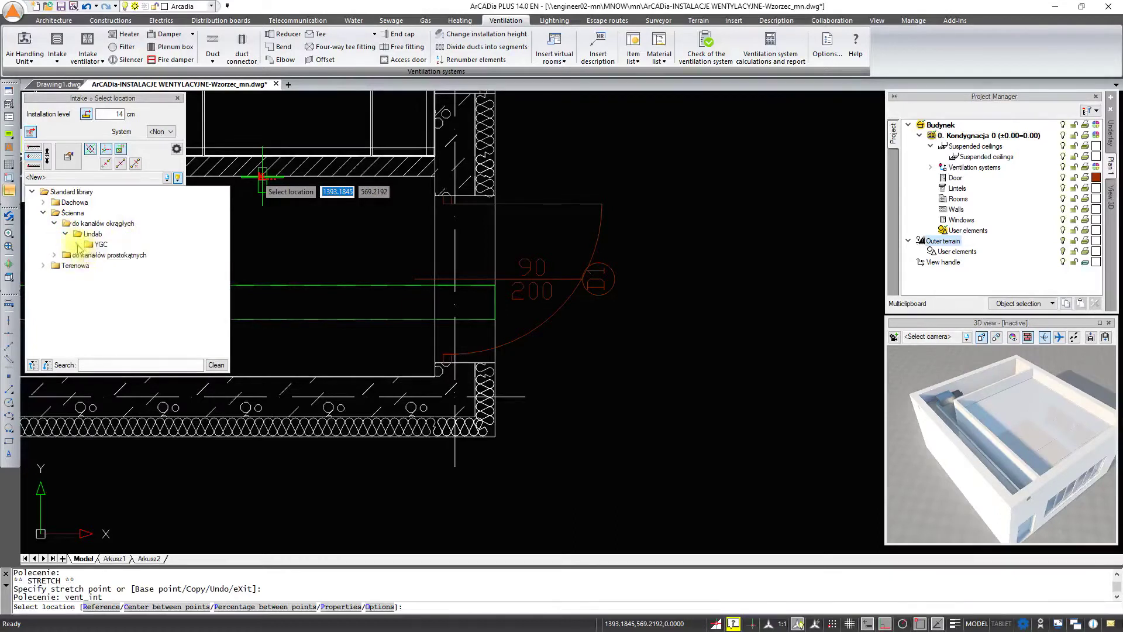
click(78, 245)
click(113, 272)
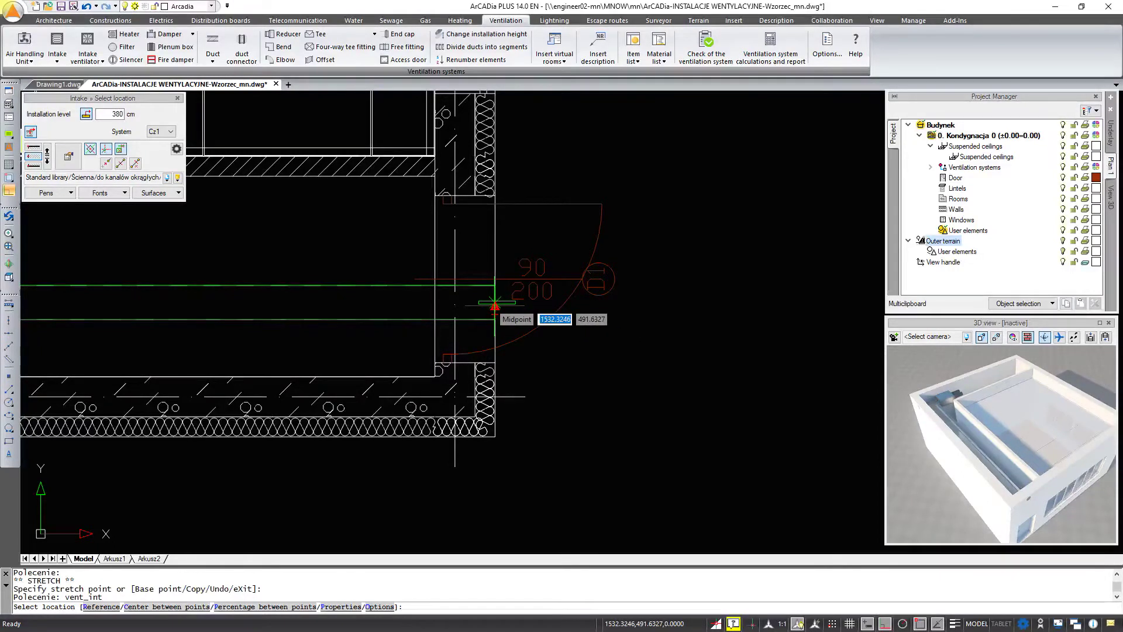
Step: Place the intake at the Entrance hall duct's end on the outer wall
click(494, 302)
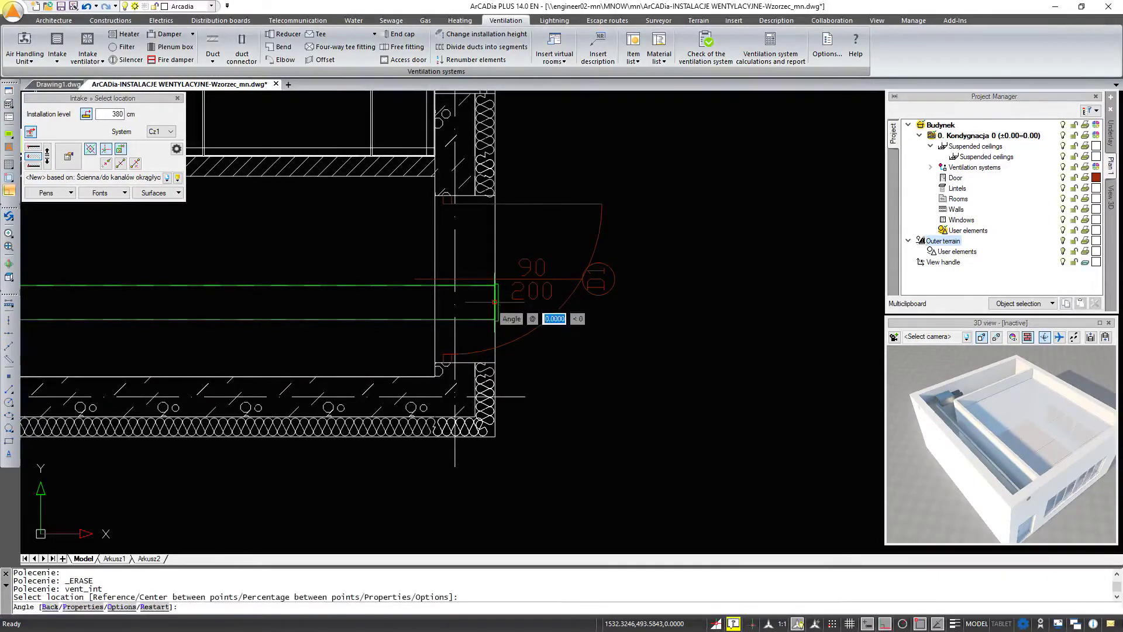
click(501, 303)
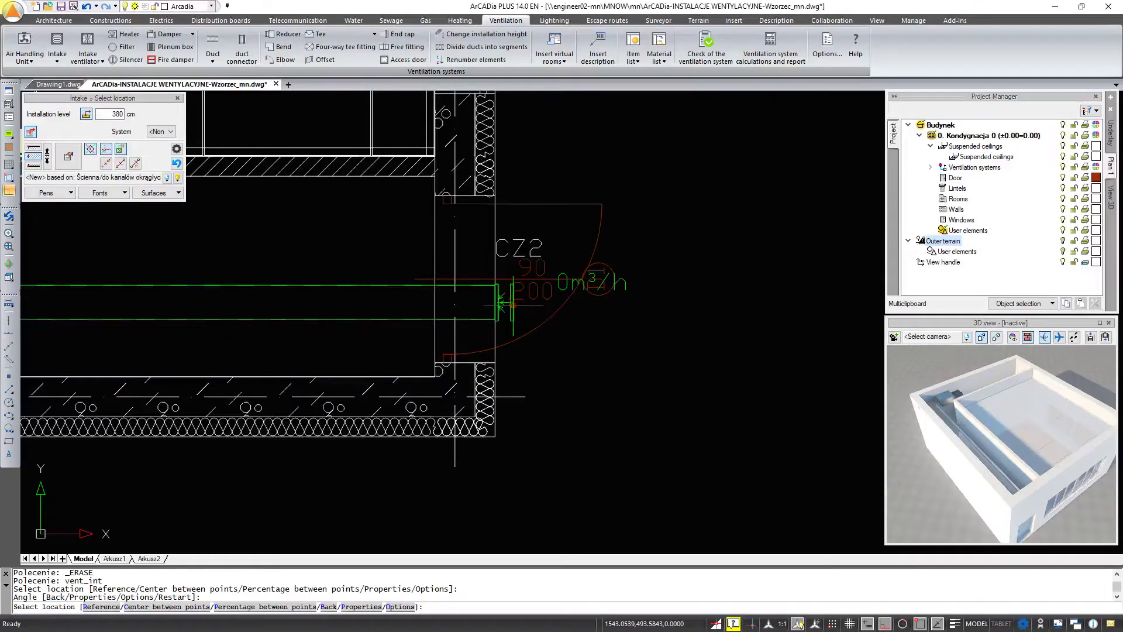
key(Return)
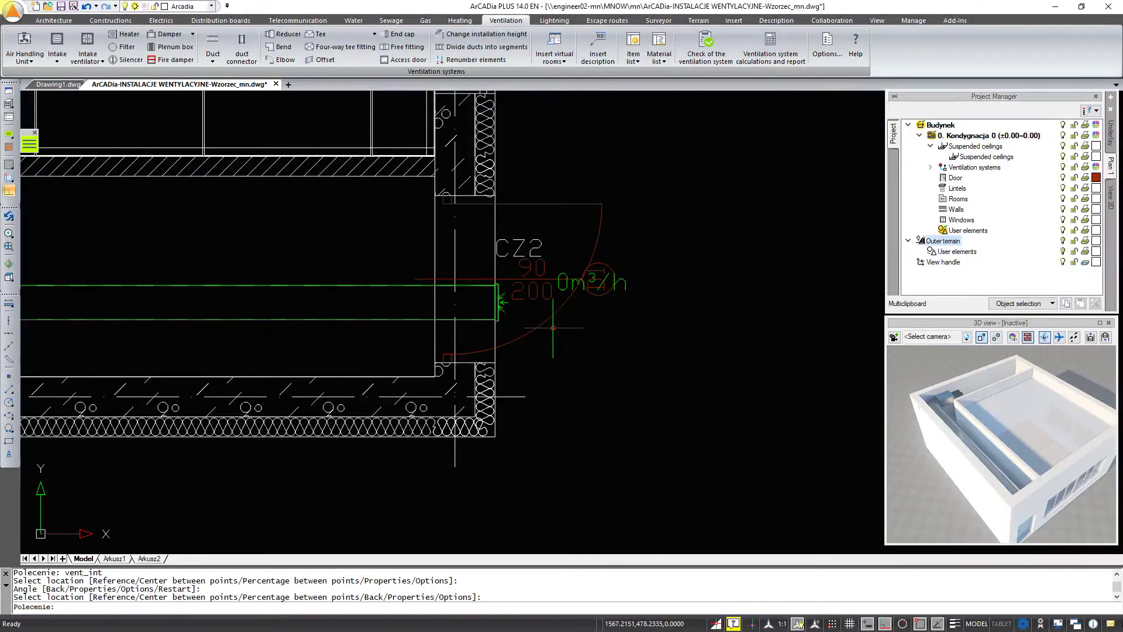
scroll(553, 327, down, 4)
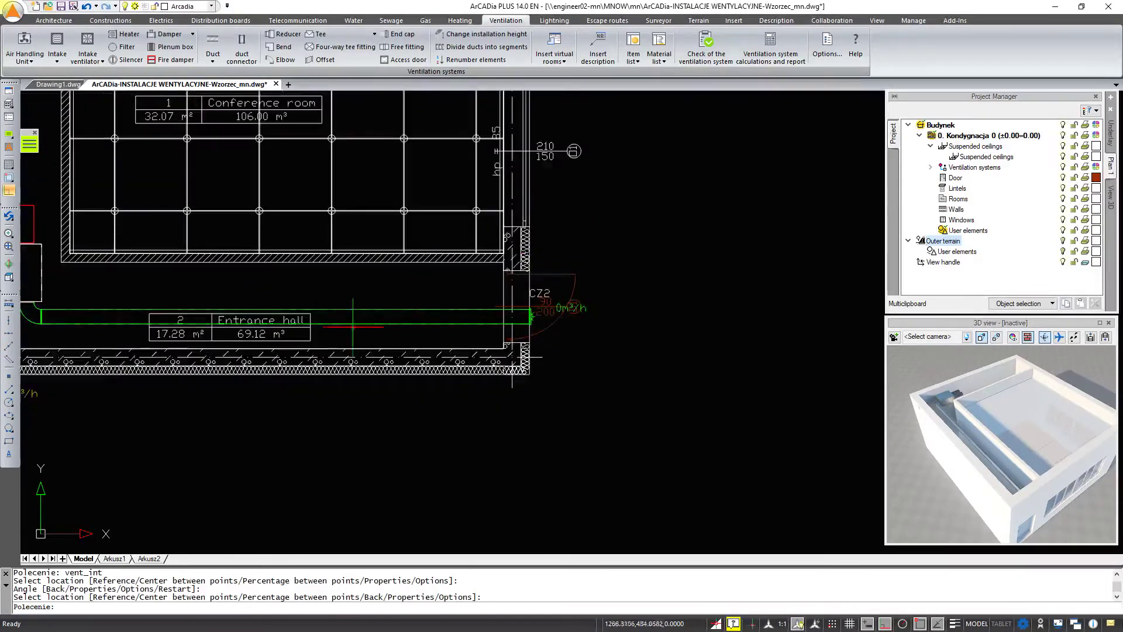
scroll(464, 326, up, 2)
middle_drag(543, 433, 441, 489)
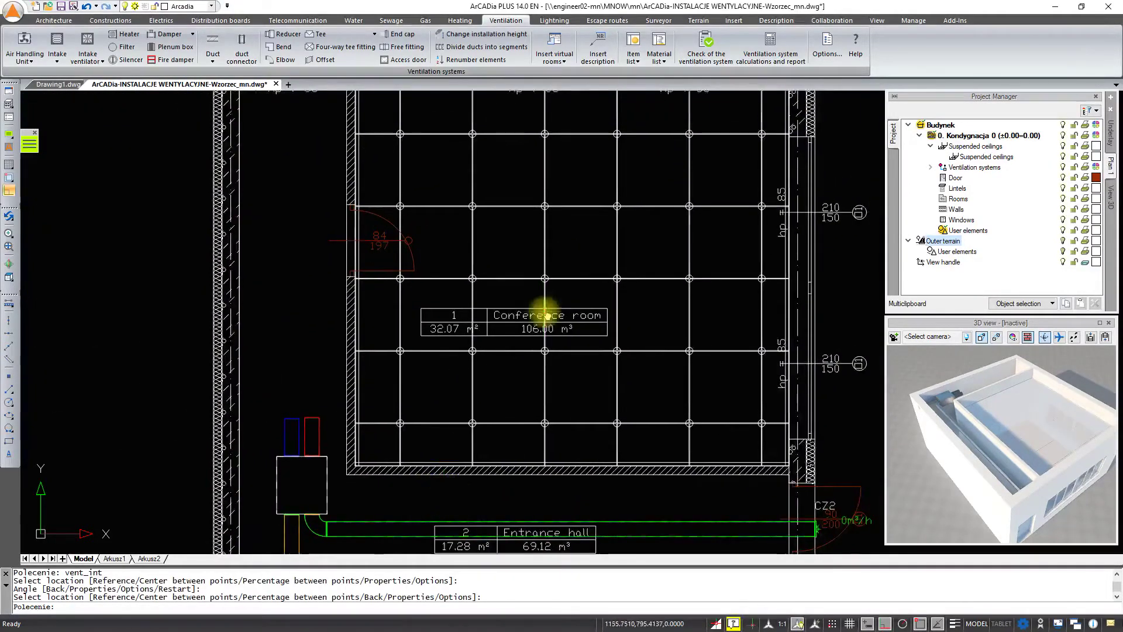
scroll(491, 325, down, 3)
middle_drag(494, 330, 466, 340)
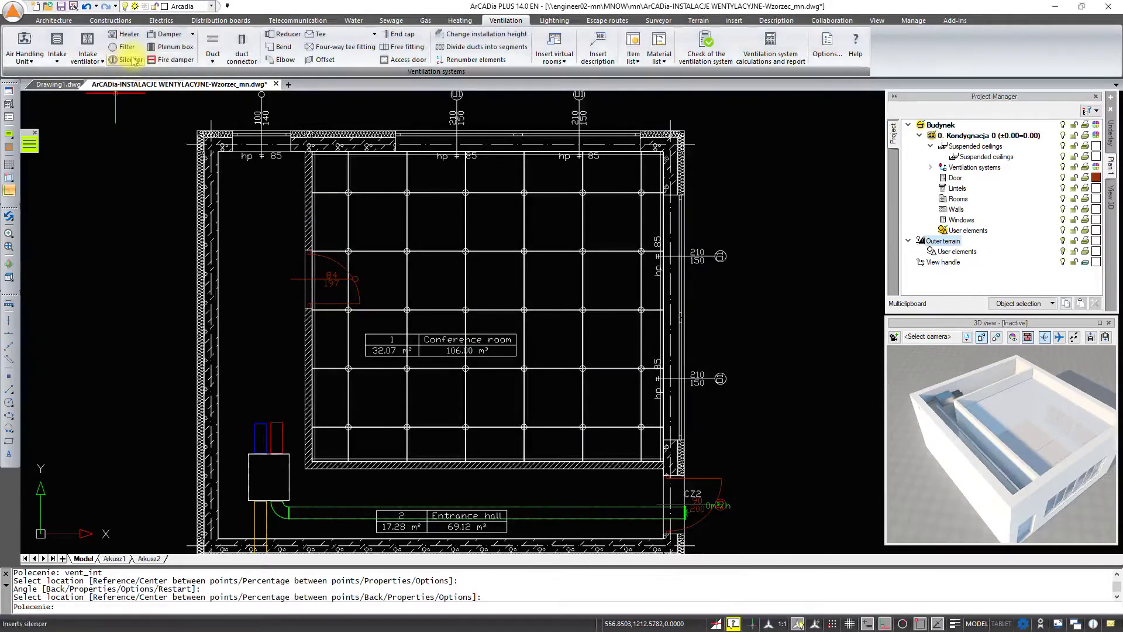
Step: Start an intake ventilator and pick Anemostat/Lindab/KN/200 from the library
click(89, 60)
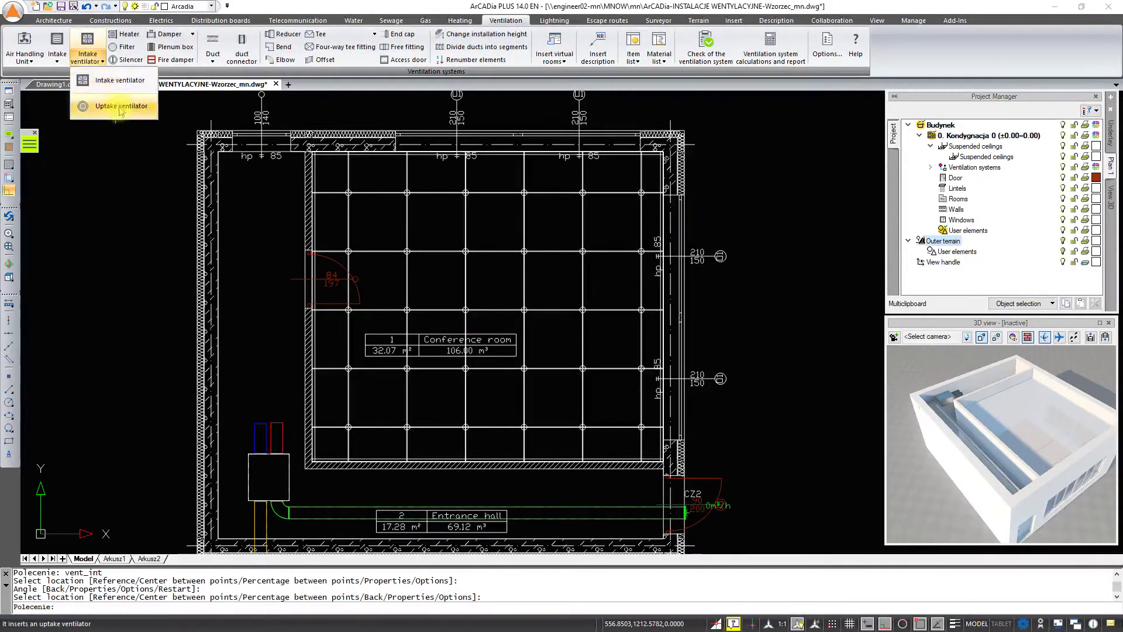
click(111, 82)
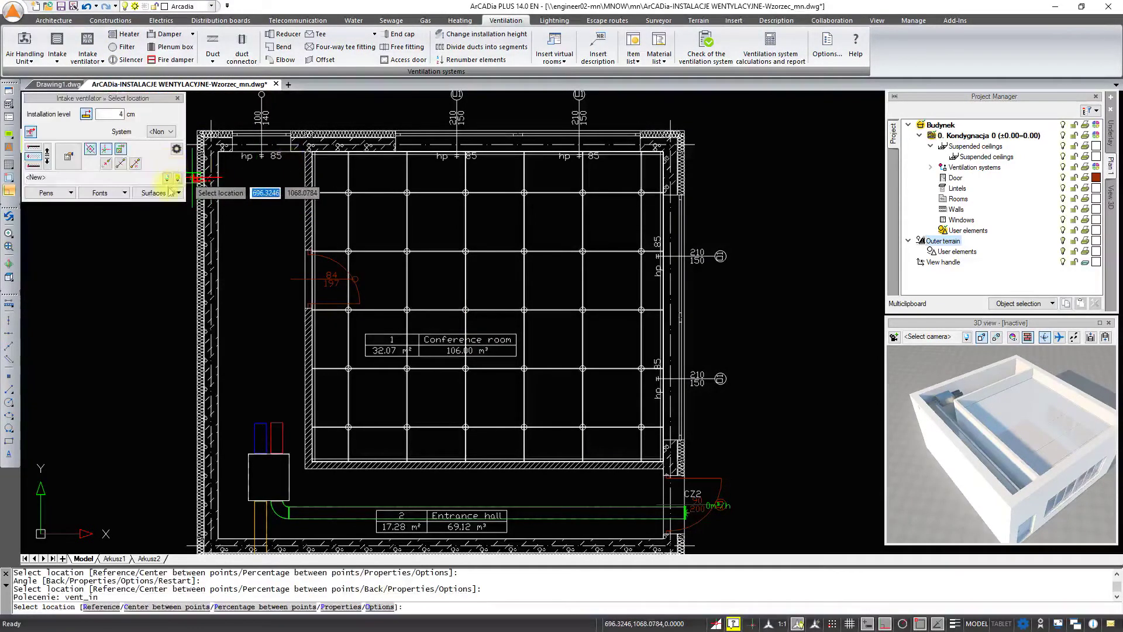
click(177, 178)
click(43, 213)
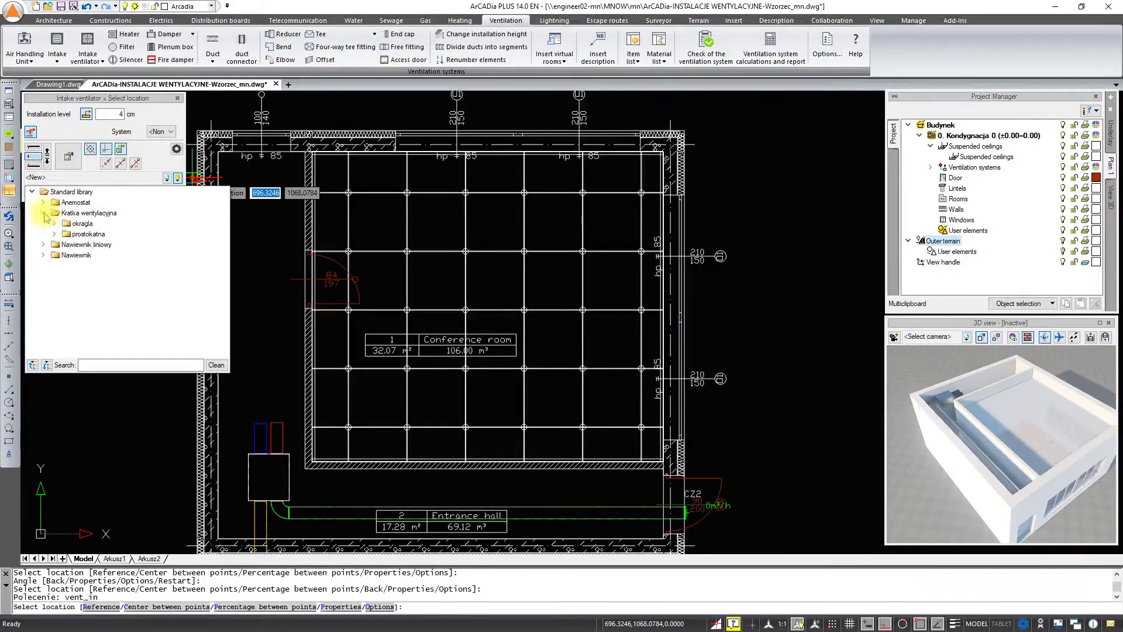
click(43, 203)
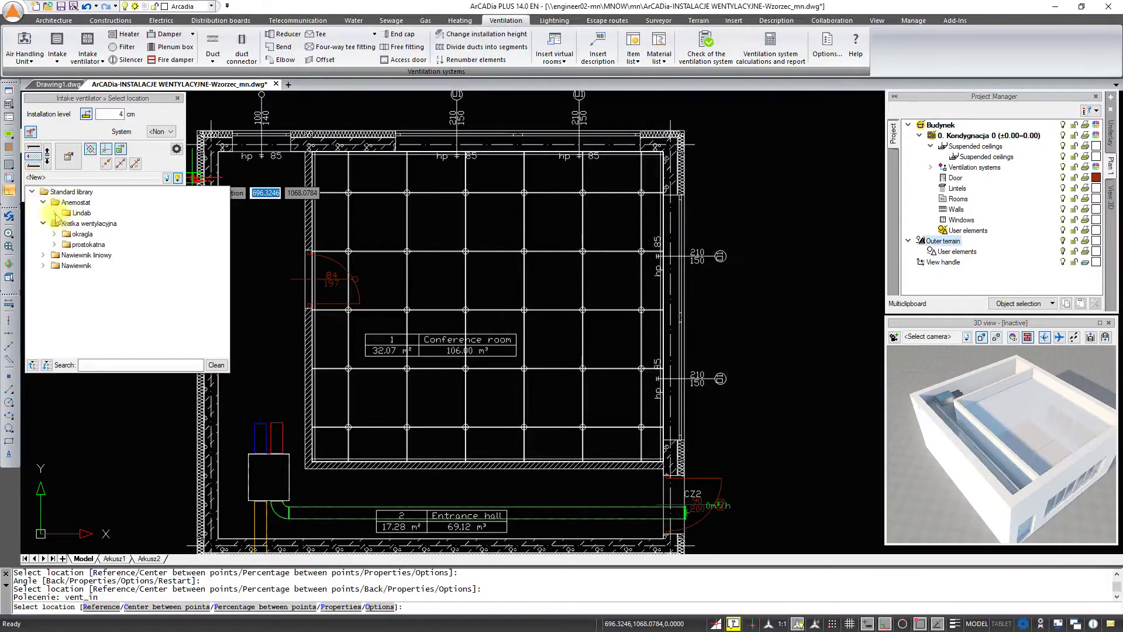
click(54, 213)
click(66, 224)
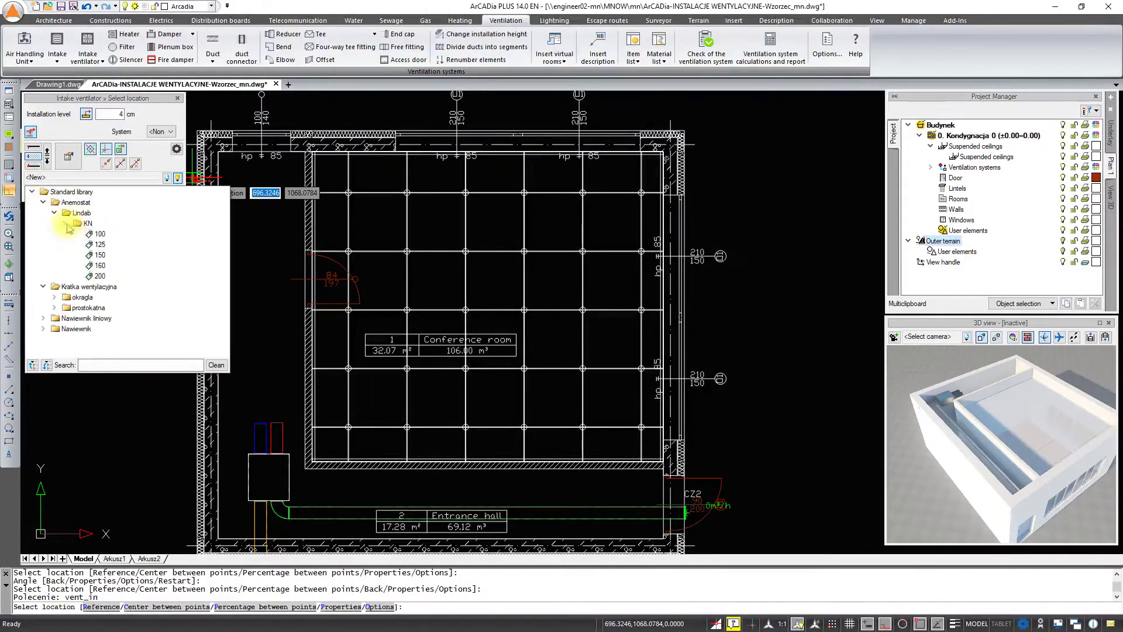
click(100, 275)
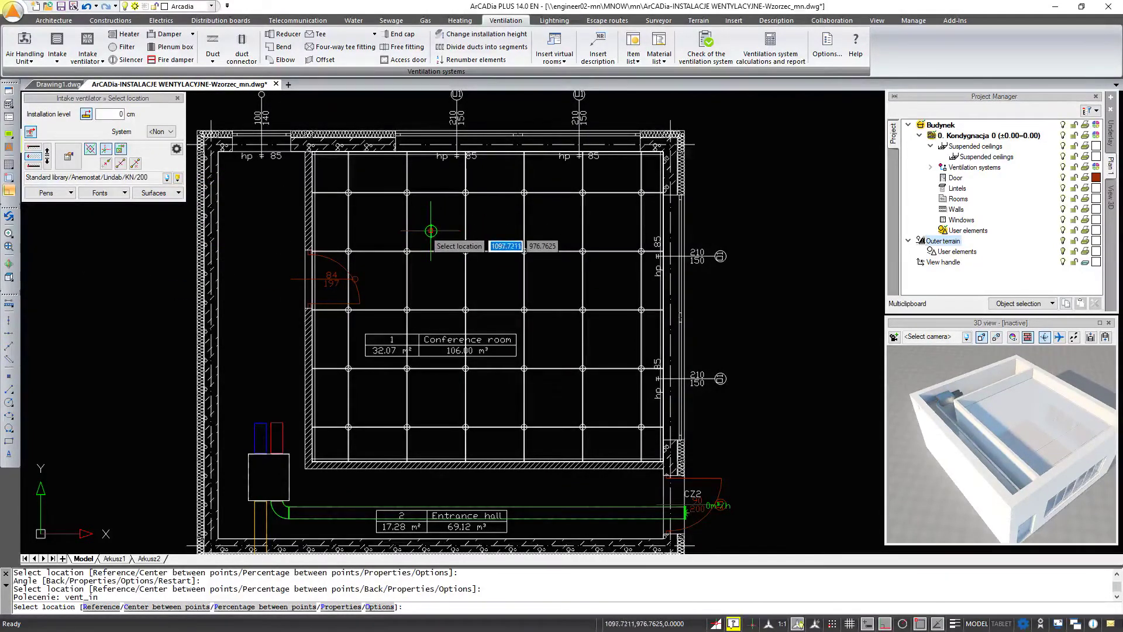
Step: Place the KN 200 diffuser centred between two Conference room grid intersections
click(121, 166)
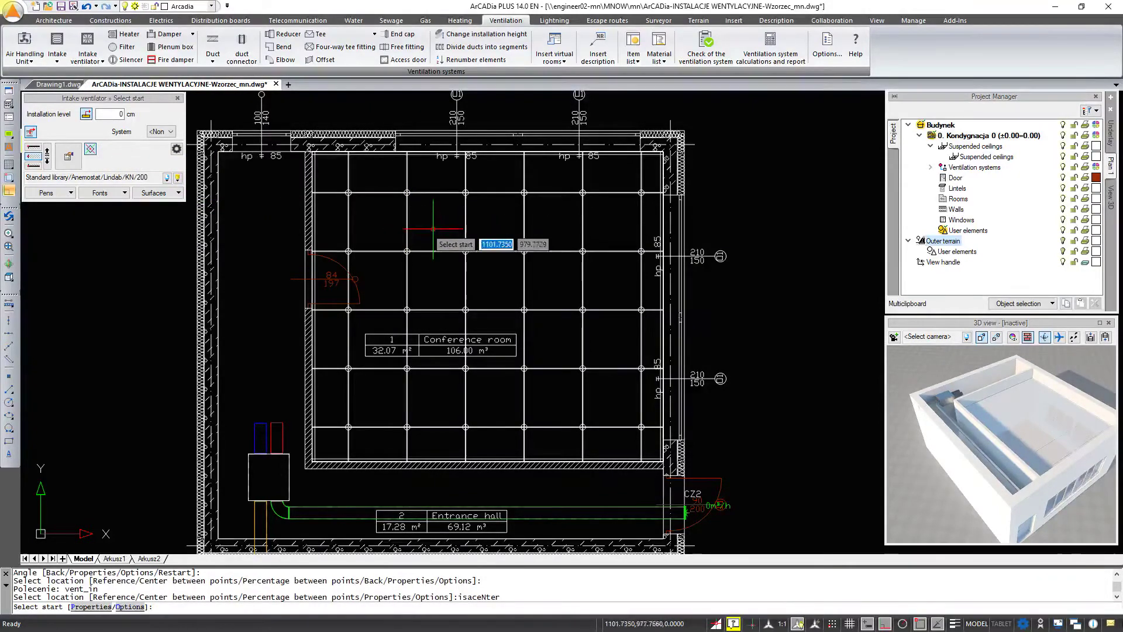
scroll(401, 196, up, 3)
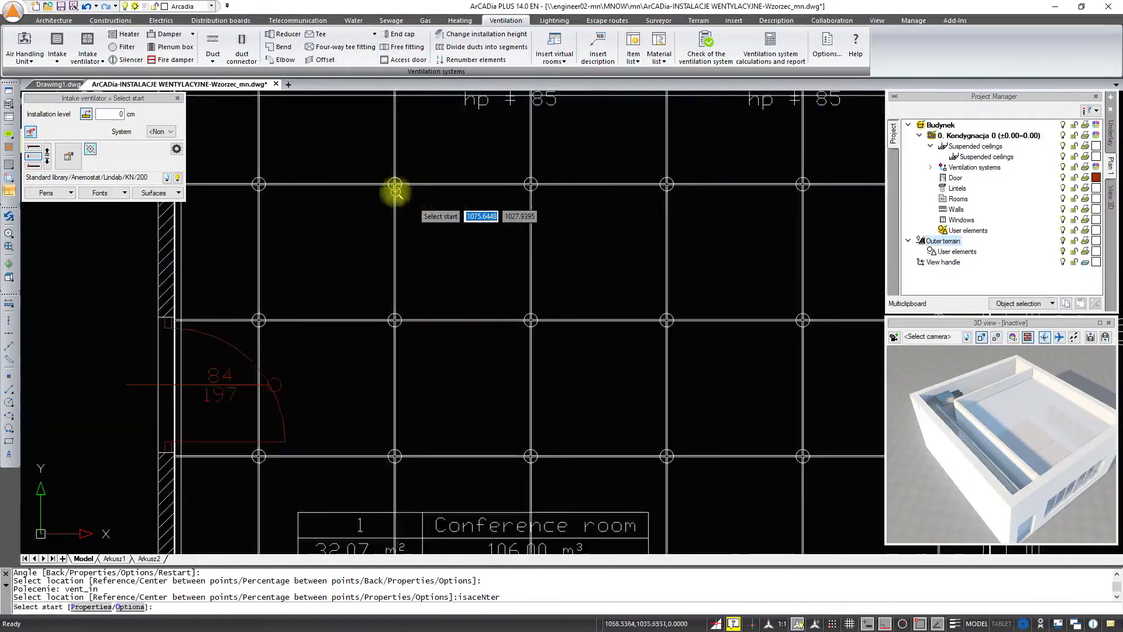
click(395, 184)
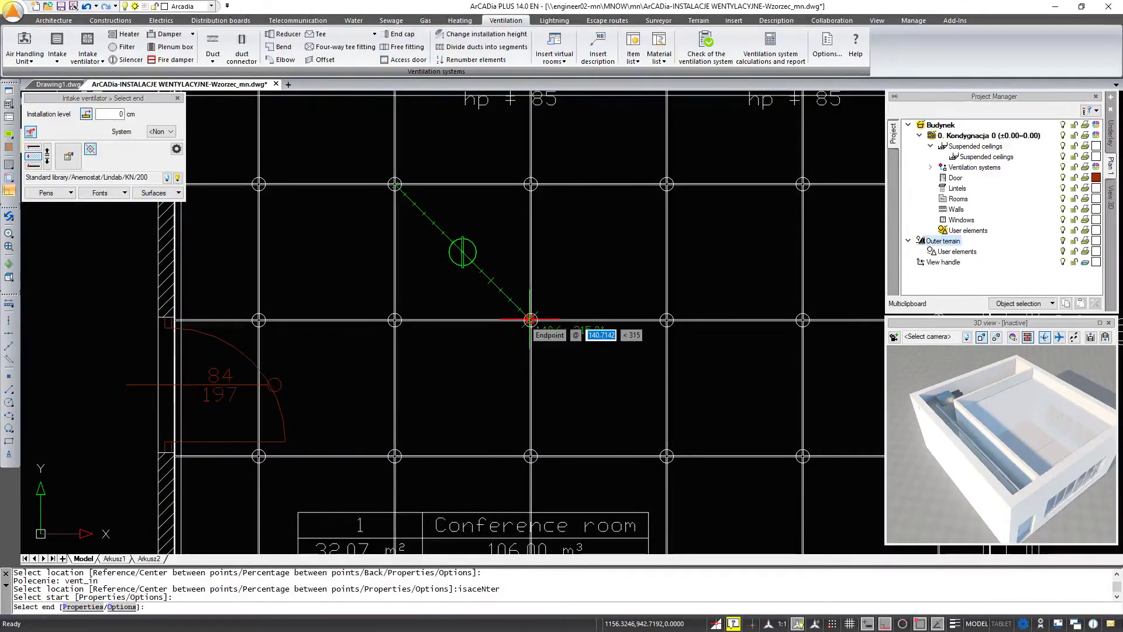
click(530, 320)
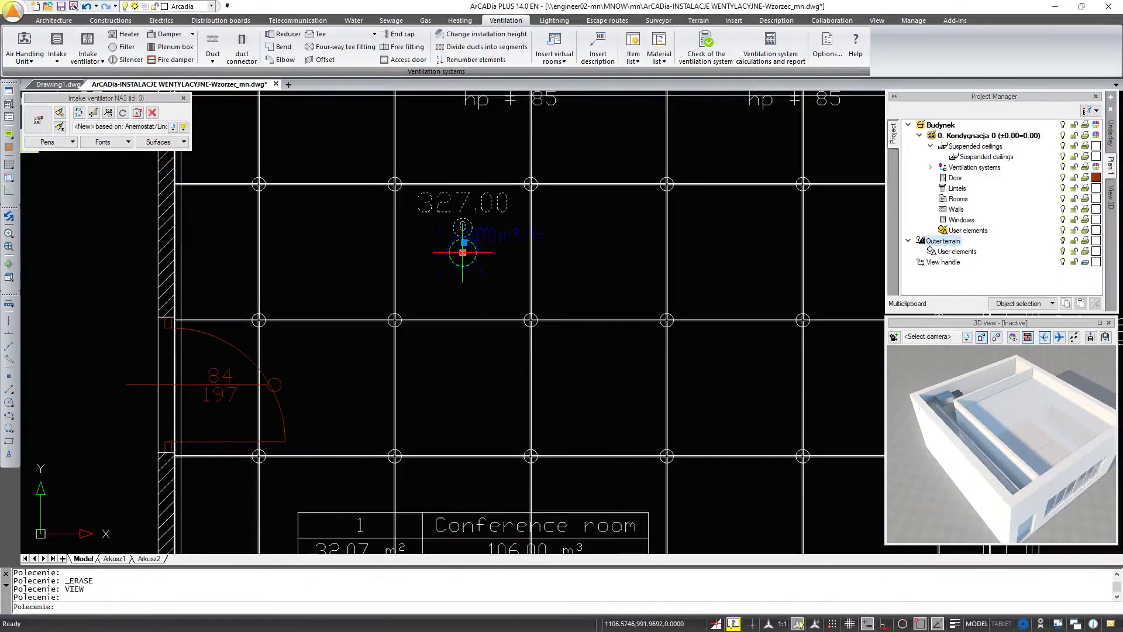
key(Escape)
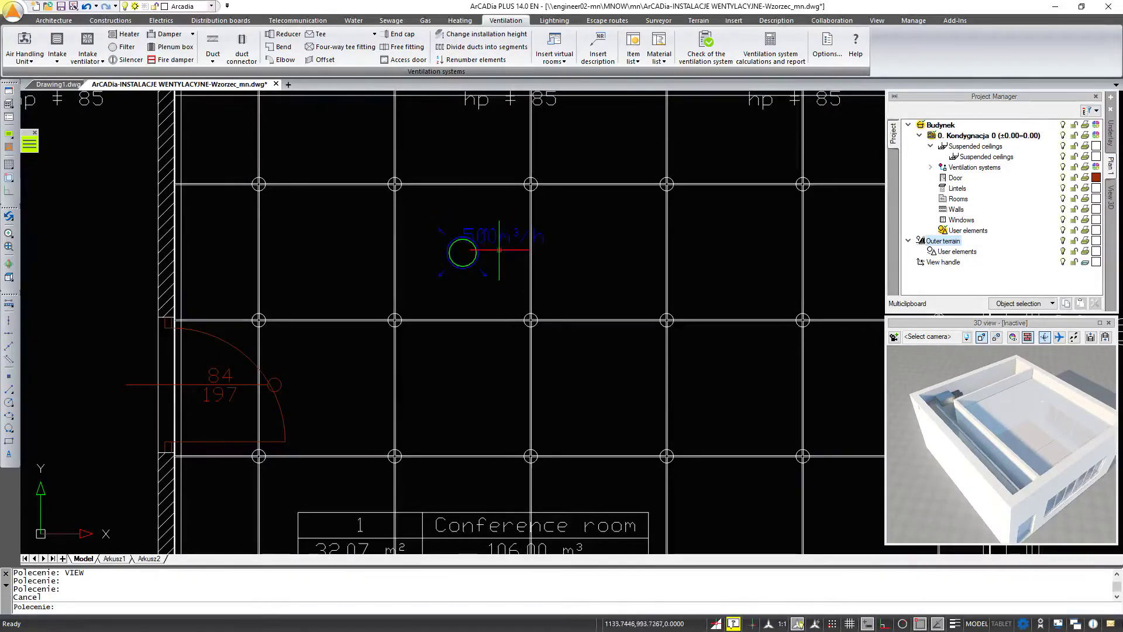
key(Escape)
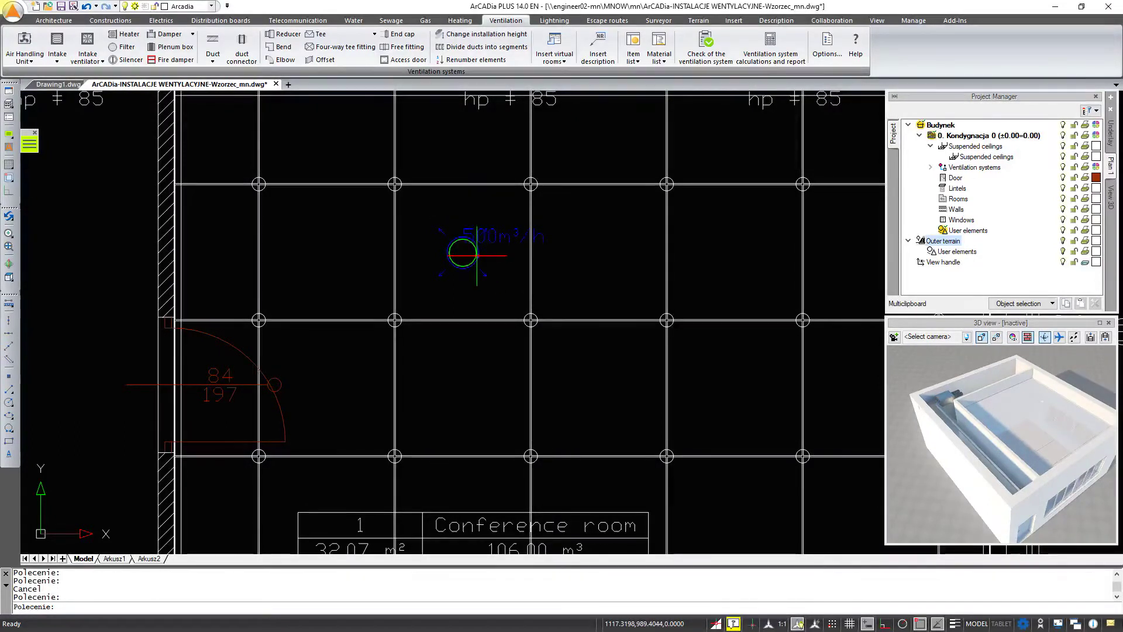
double_click(492, 245)
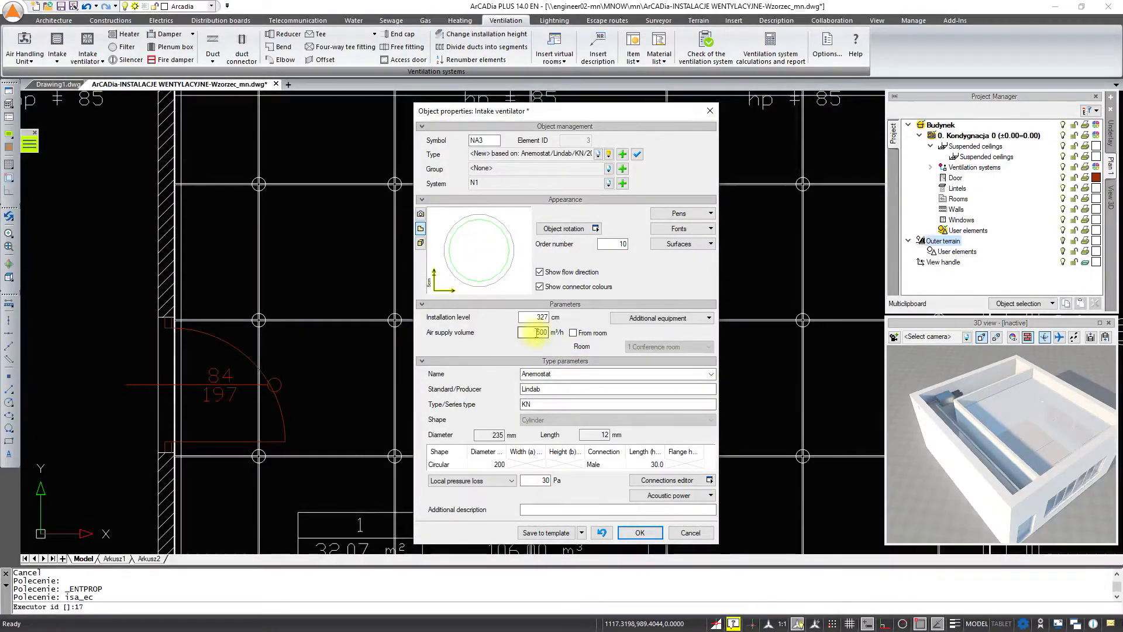
click(639, 533)
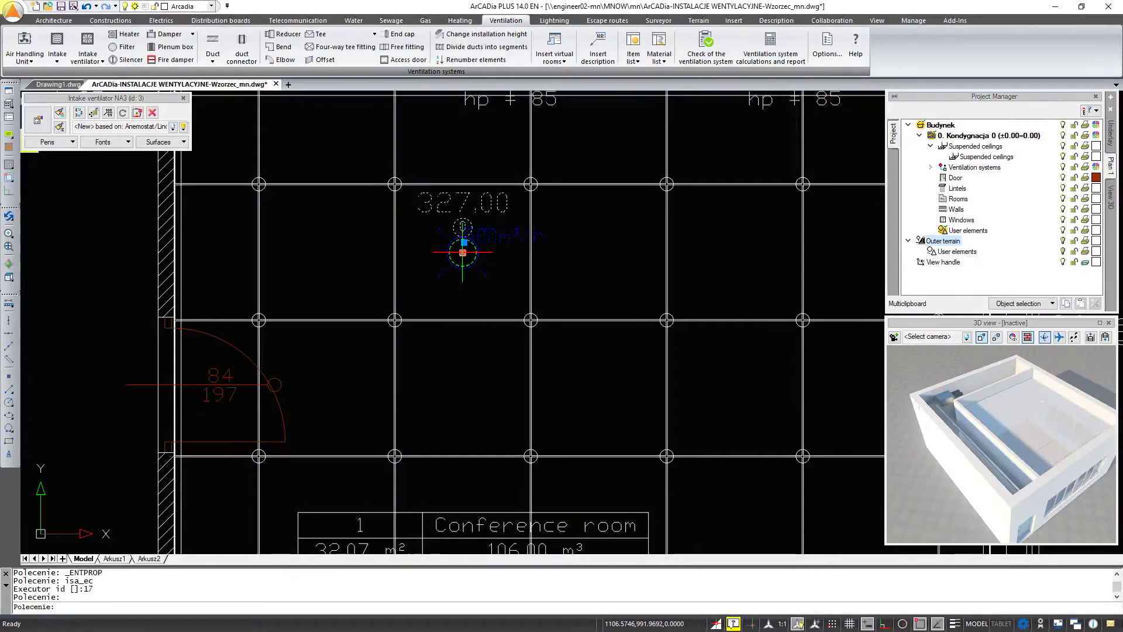
key(Escape)
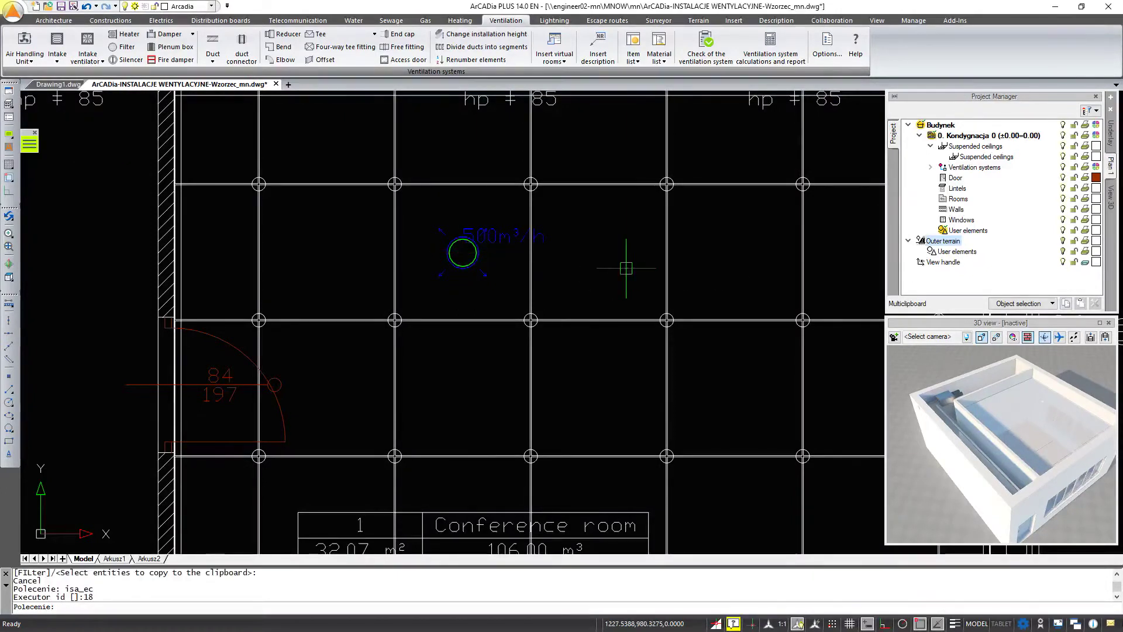
Step: Paste a copy of the KN 200 diffuser midway between two more grid intersections
key(ctrl+v)
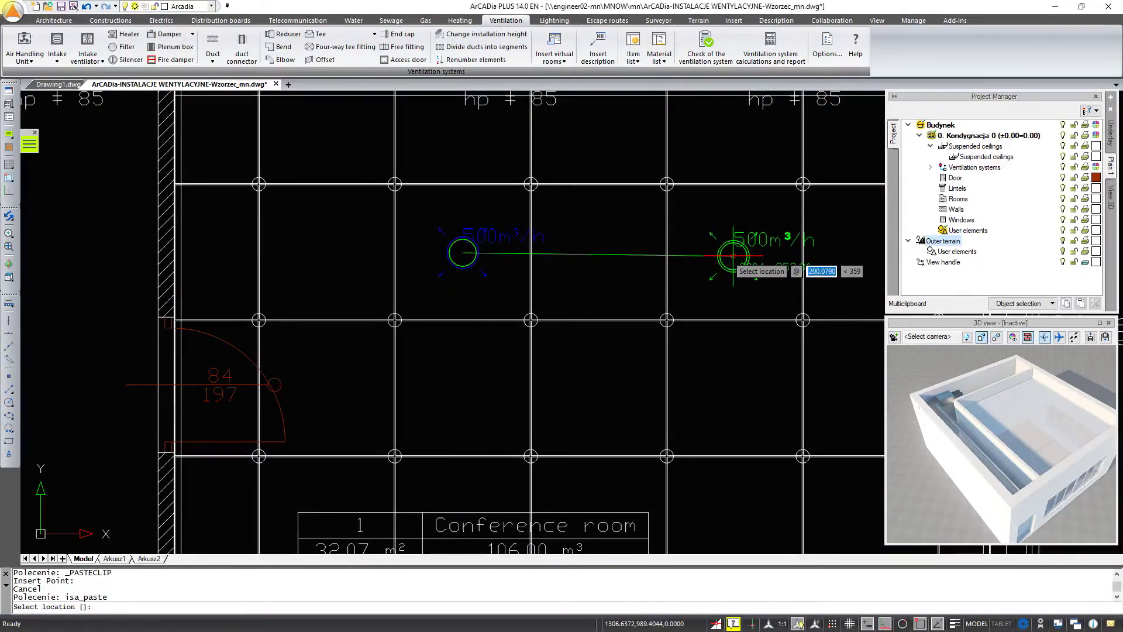
shift+right_click(733, 256)
click(760, 314)
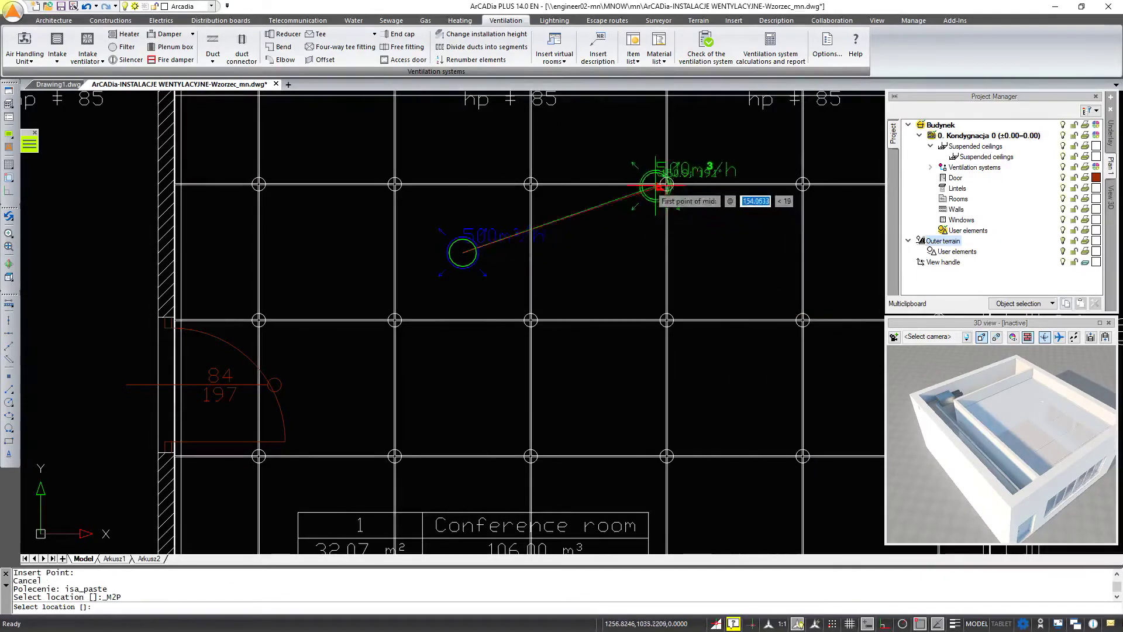
click(667, 185)
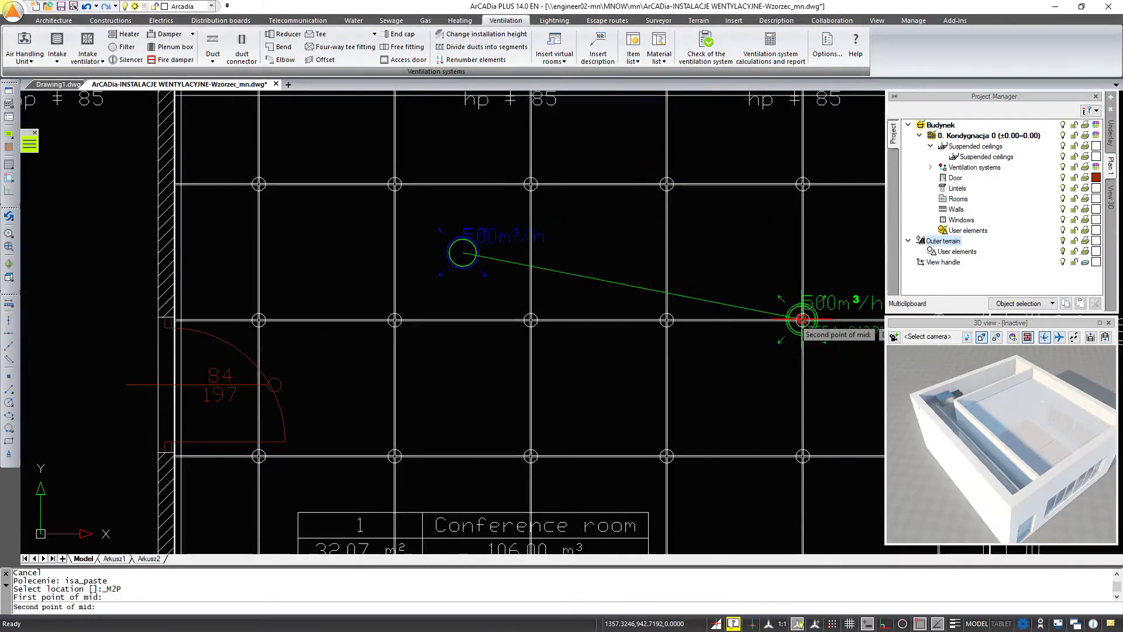
click(802, 320)
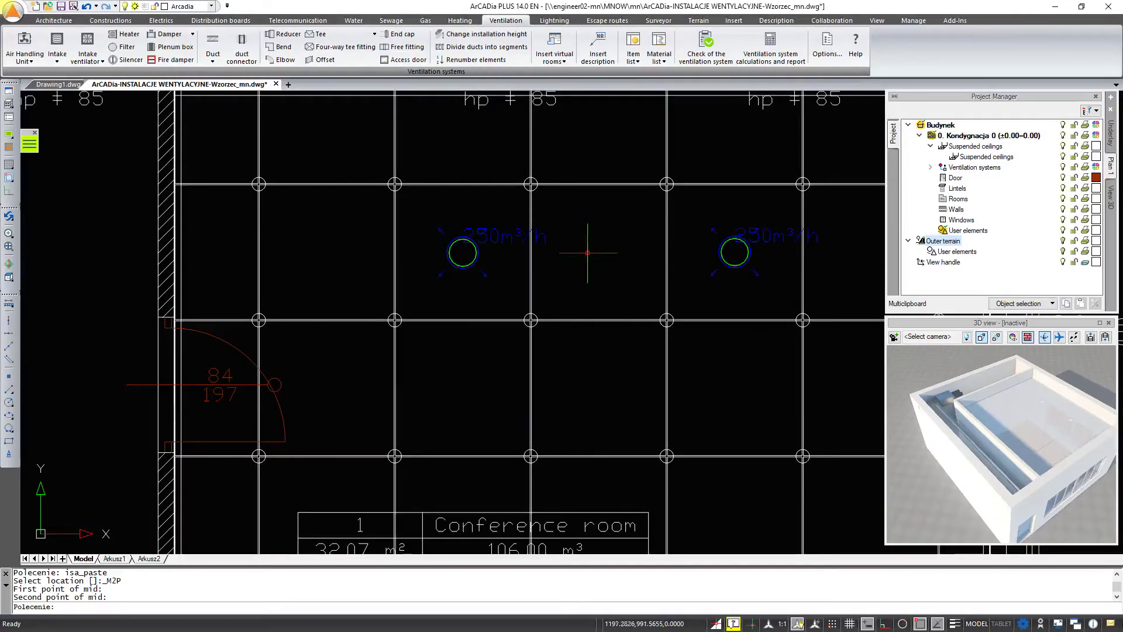
scroll(587, 253, down, 3)
Step: Start an uptake ventilator and pick Anemostat/Lindab/KSU/200 from the library
middle_drag(566, 368, 545, 303)
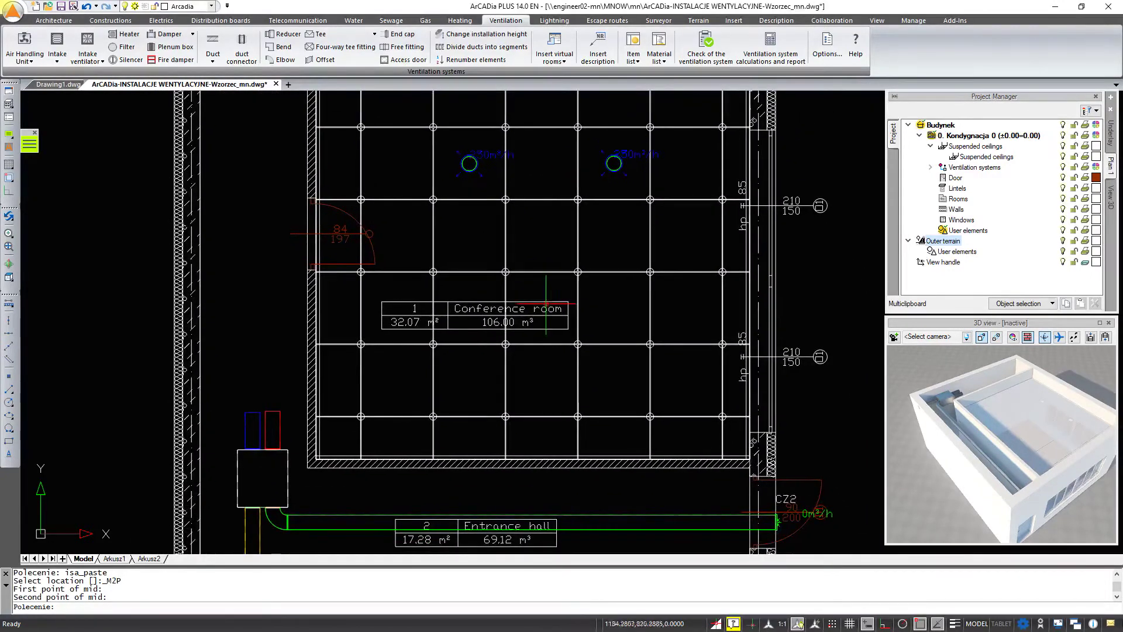
click(87, 57)
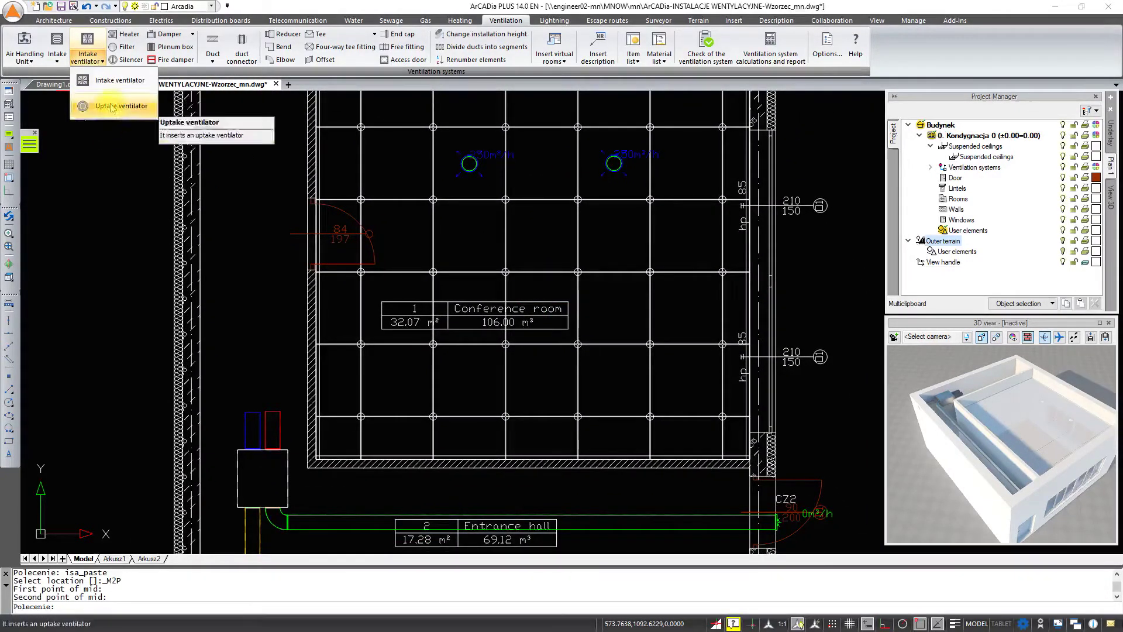
click(102, 128)
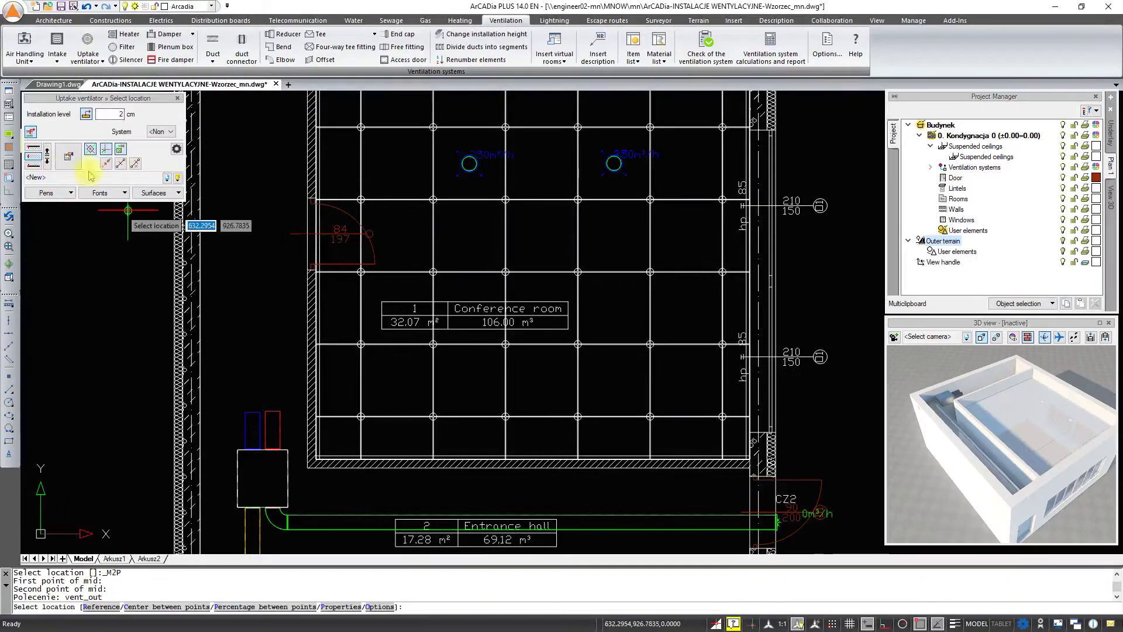
click(177, 178)
click(43, 203)
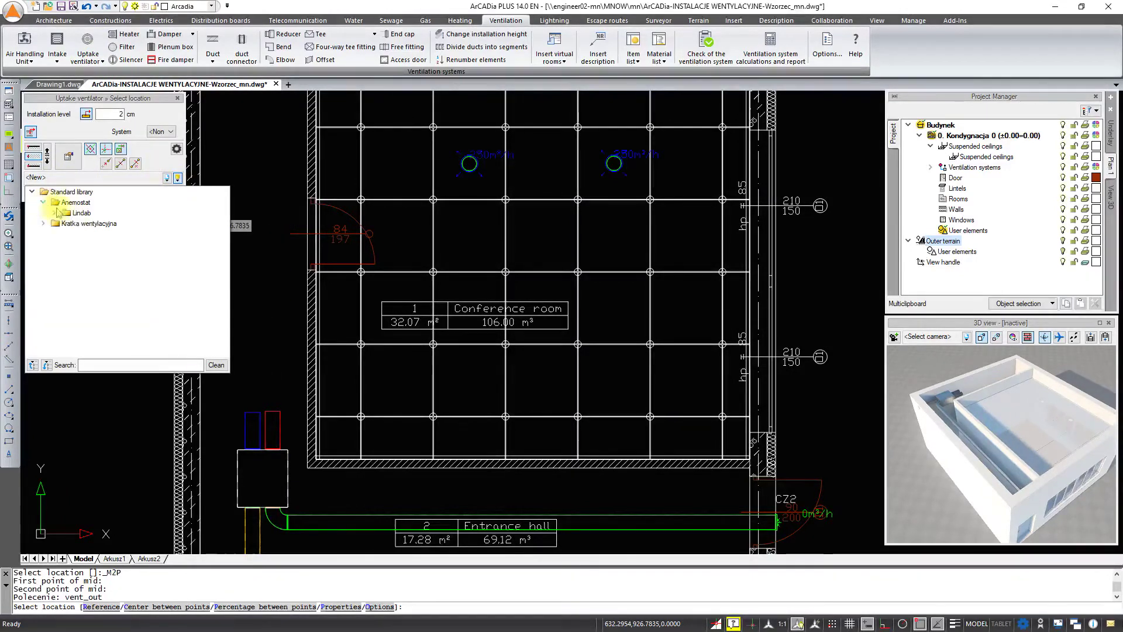
click(66, 224)
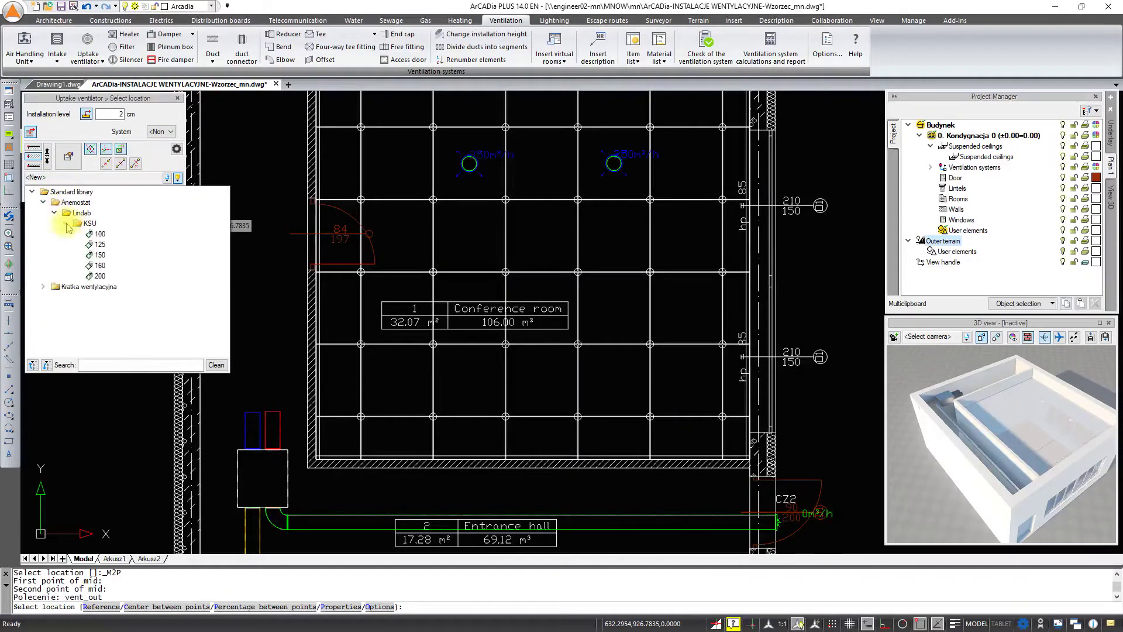
click(94, 286)
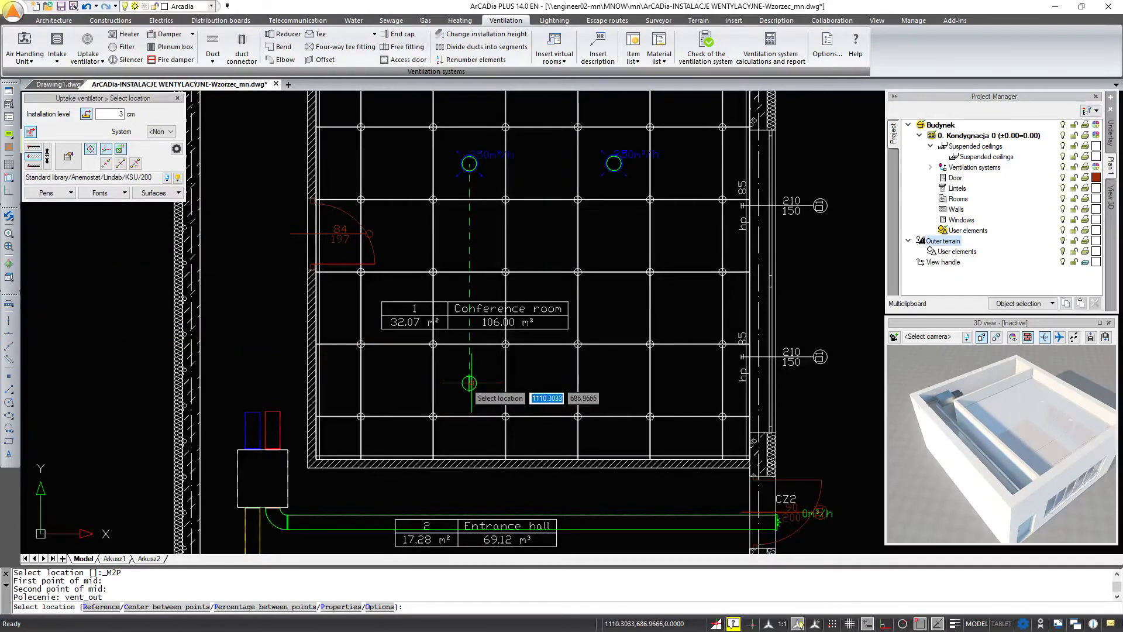
Step: Try placing the KSU 200 midway between two grid nodes, then cancel the placement
scroll(470, 382, up, 3)
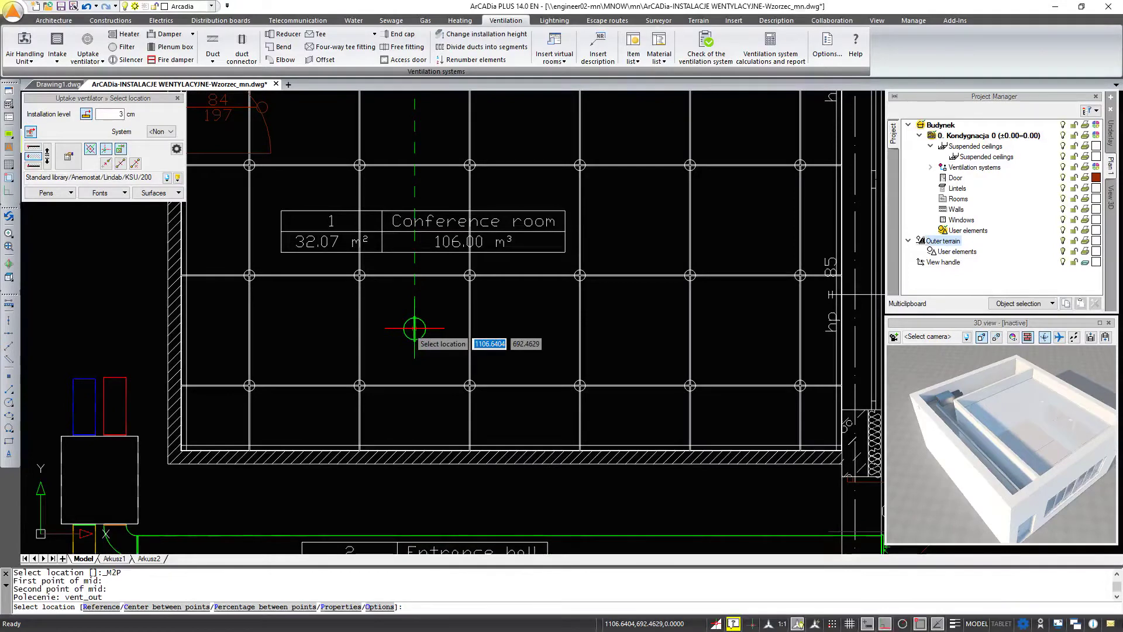
shift+right_click(415, 328)
click(451, 389)
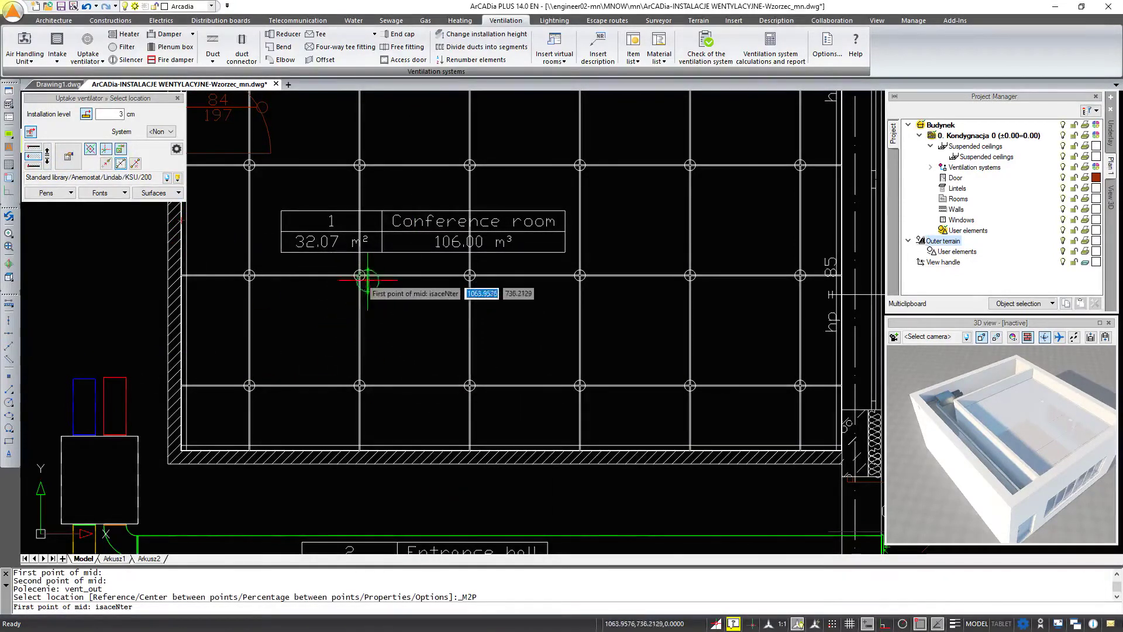
click(443, 397)
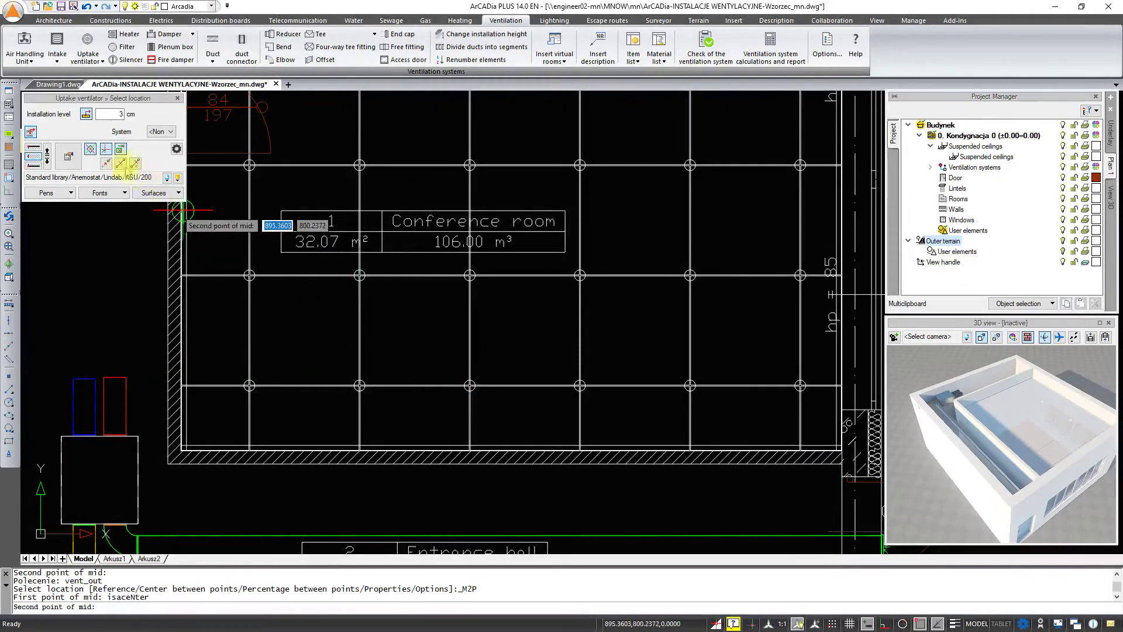
click(359, 276)
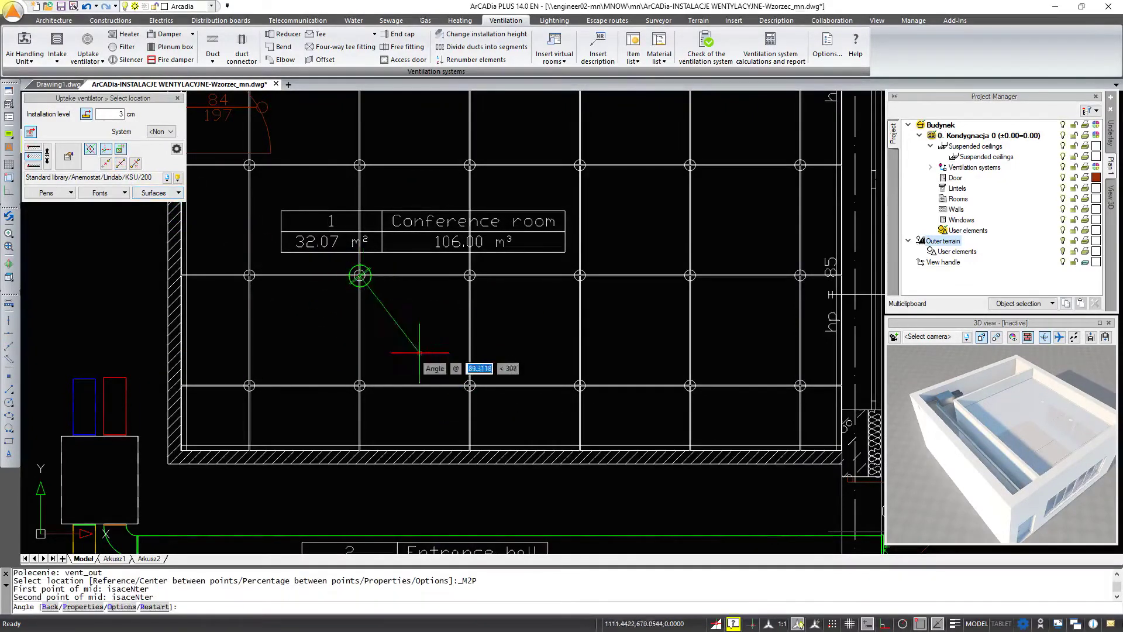
click(433, 365)
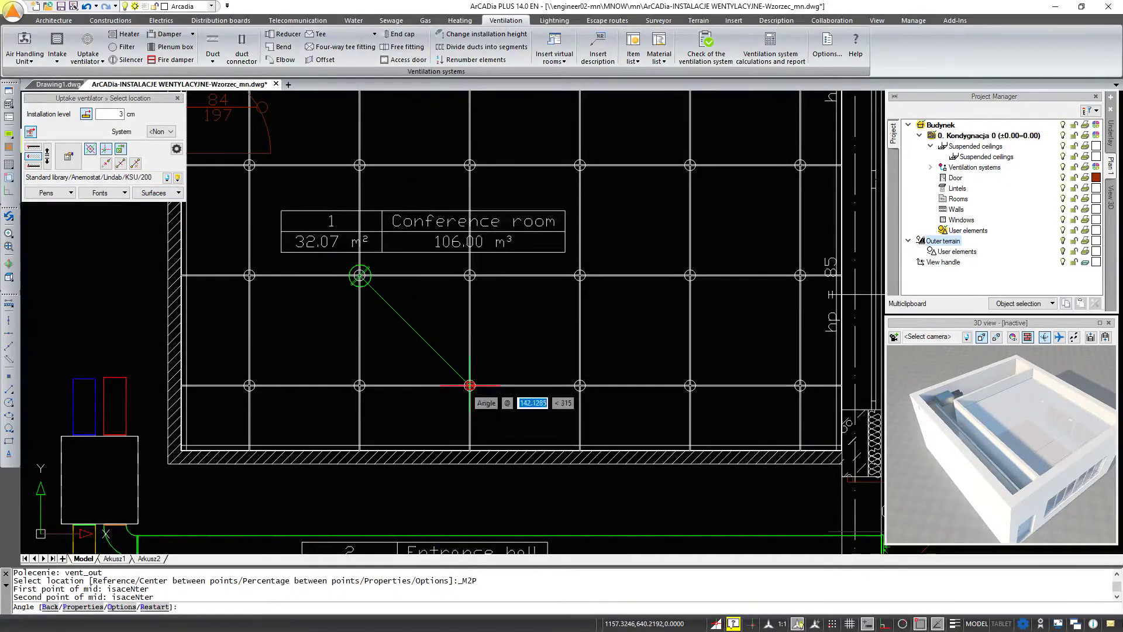
key(Escape)
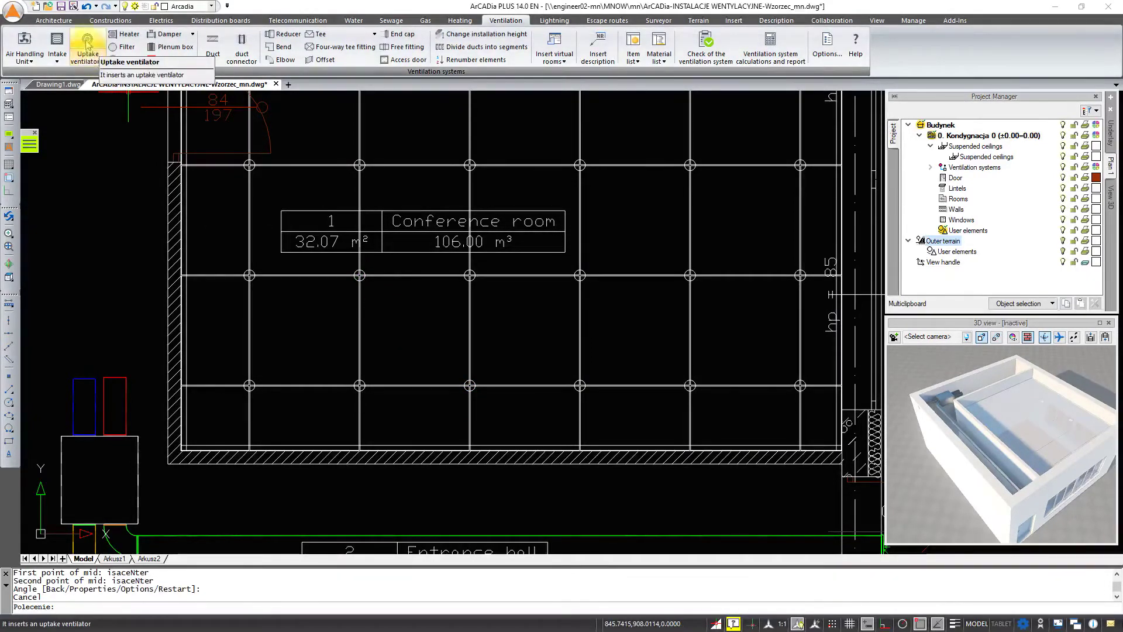
Step: Re-insert the KSU 200 uptake ventilator centred between two grid nodes and select it
click(86, 45)
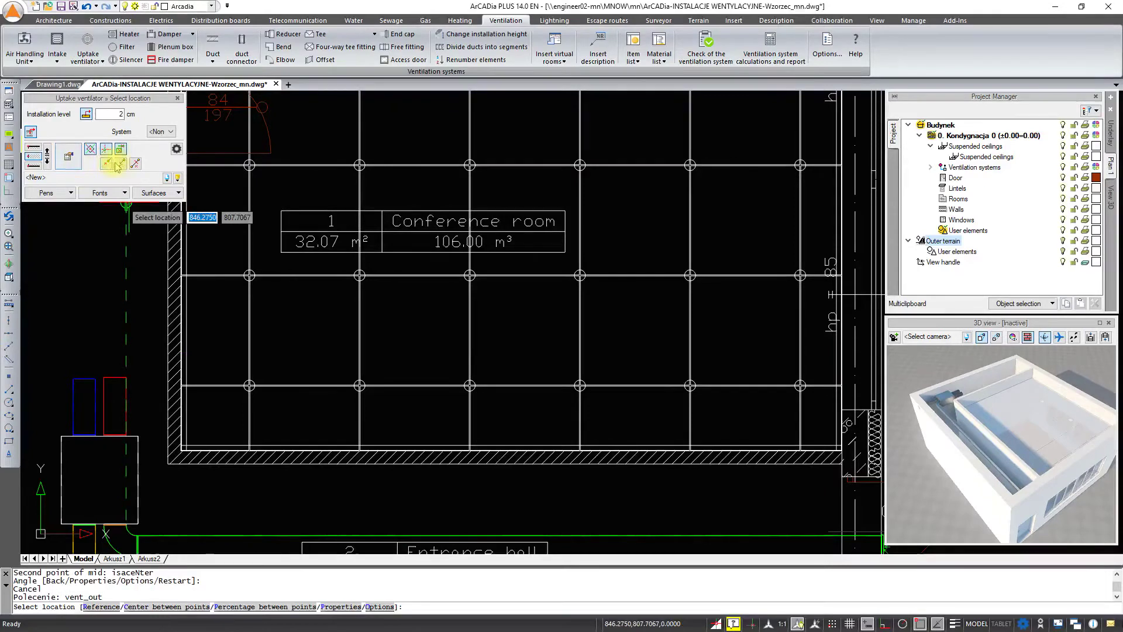
click(117, 164)
click(360, 275)
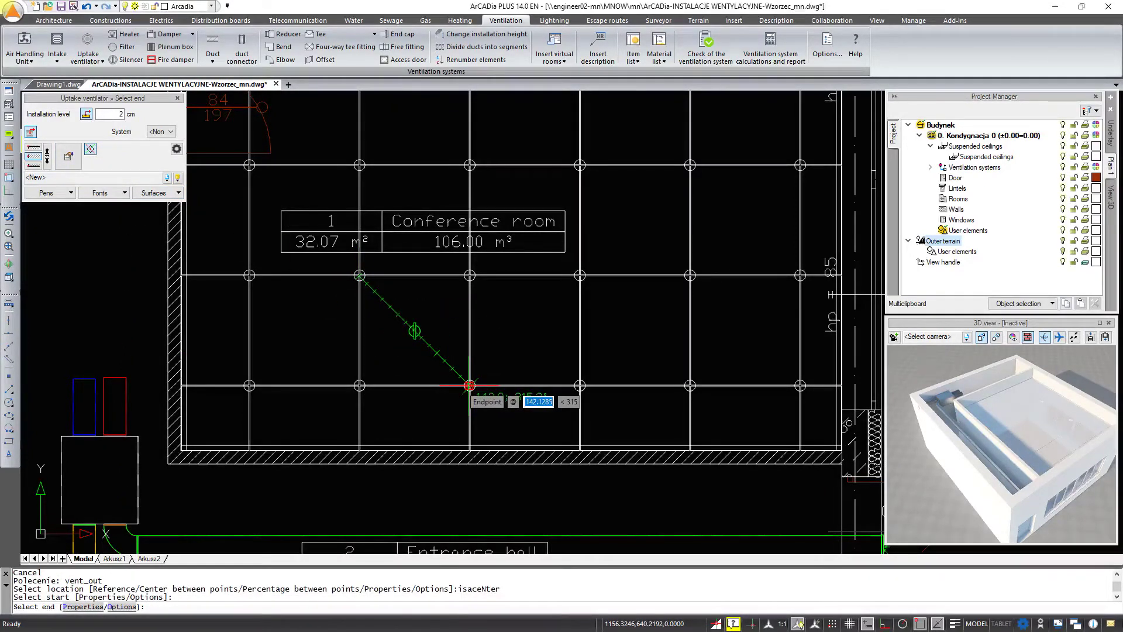
click(470, 385)
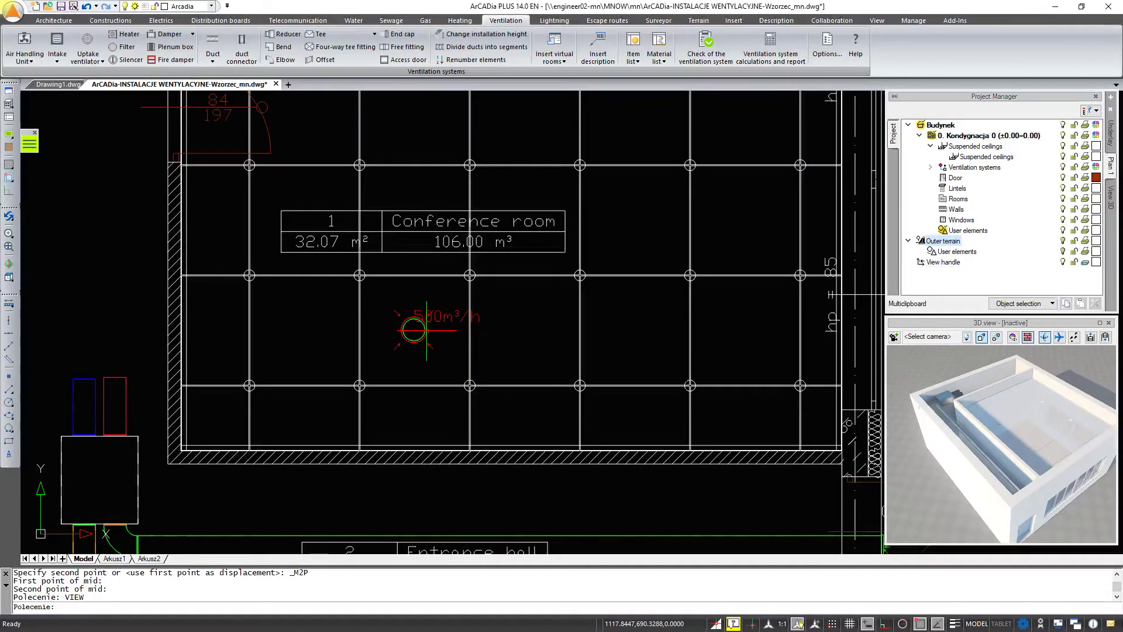
click(424, 330)
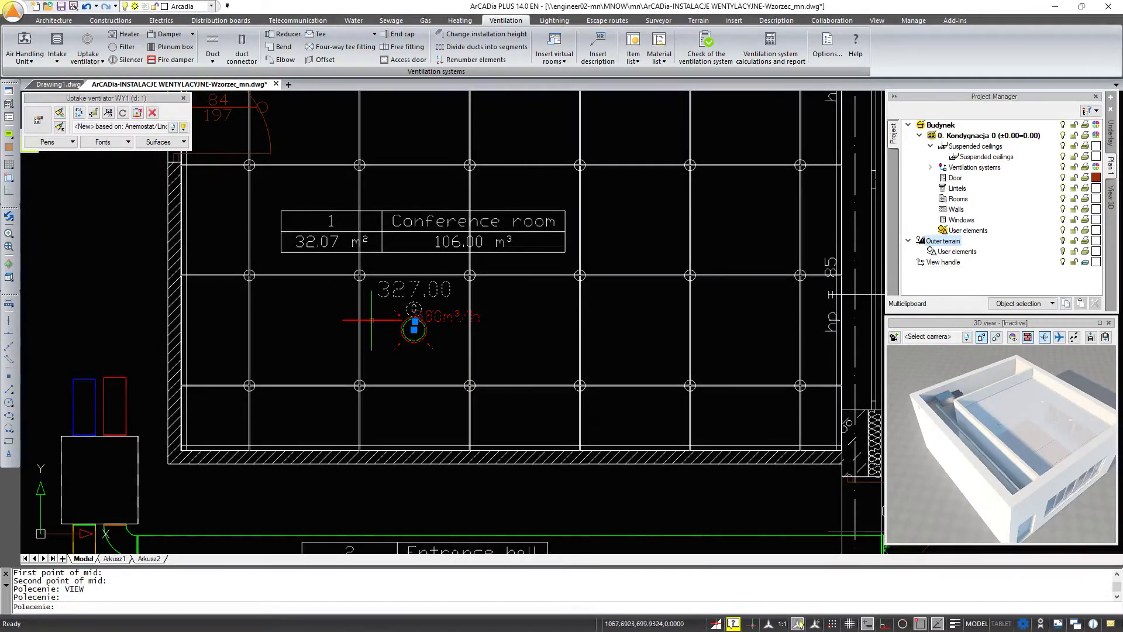
Step: Copy the uptake ventilator and drop the copy directly to its right with Ortho on
key(ctrl+c)
key(ctrl+v)
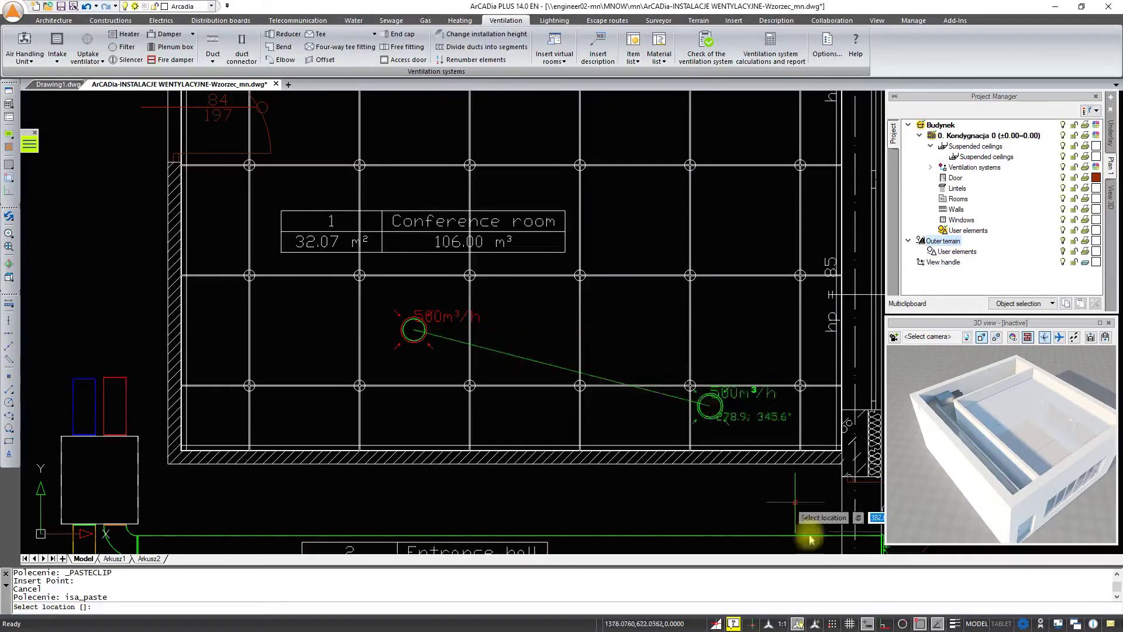
key(F8)
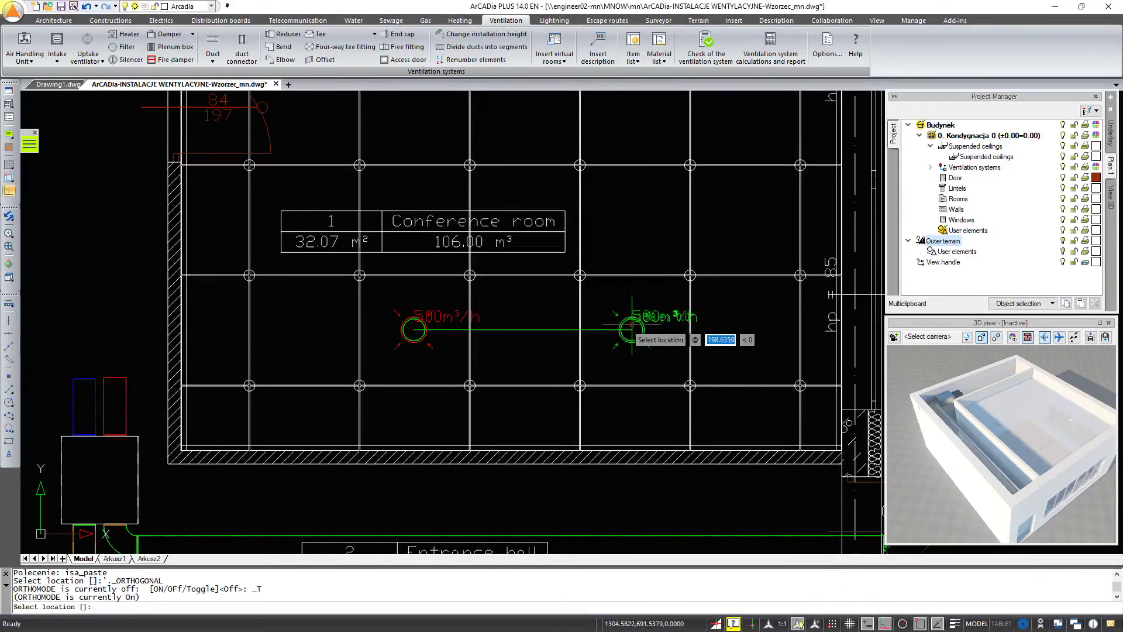
click(634, 329)
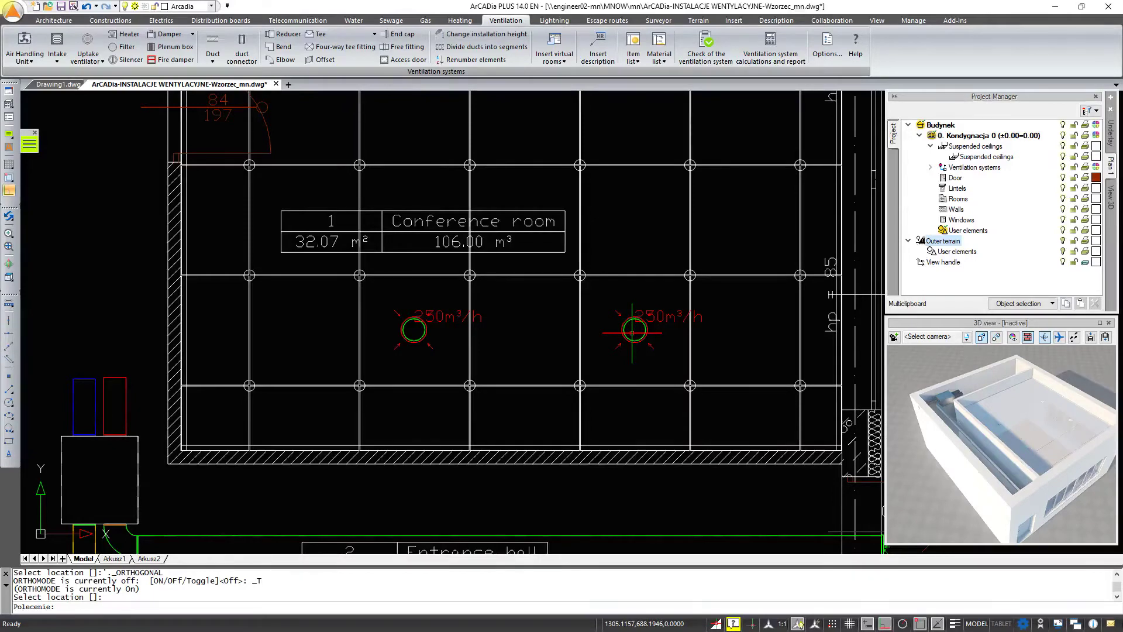
scroll(512, 333, down, 3)
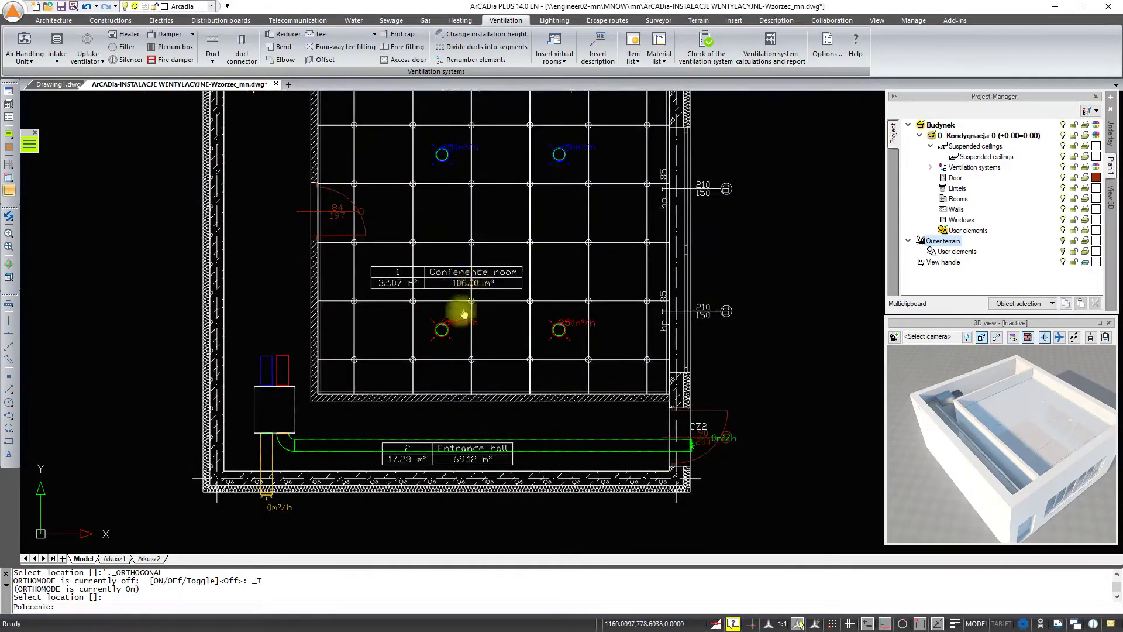
Step: Draw a D200 duct from the unit's blue connection 240 upward, then right into the Conference room
click(213, 42)
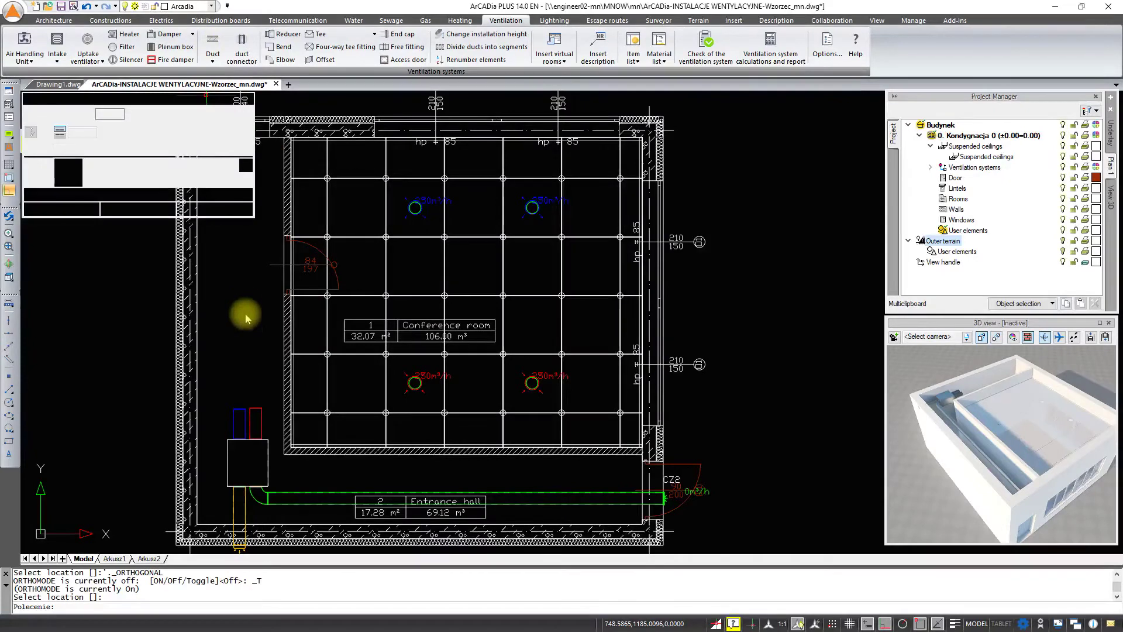
click(239, 408)
middle_drag(250, 271, 317, 294)
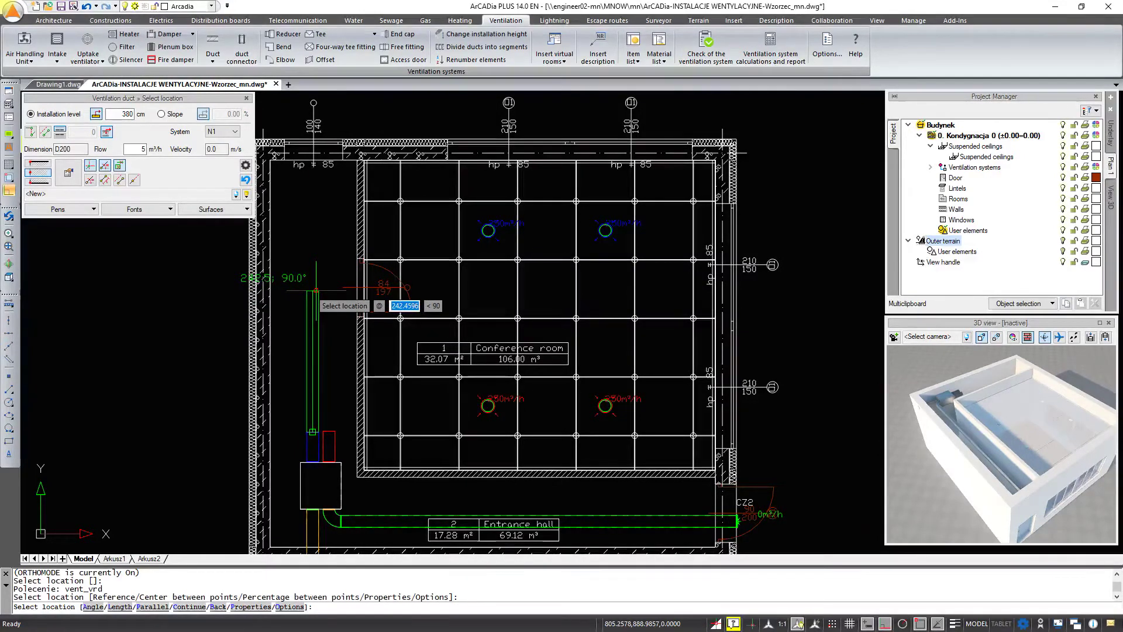
text(240)
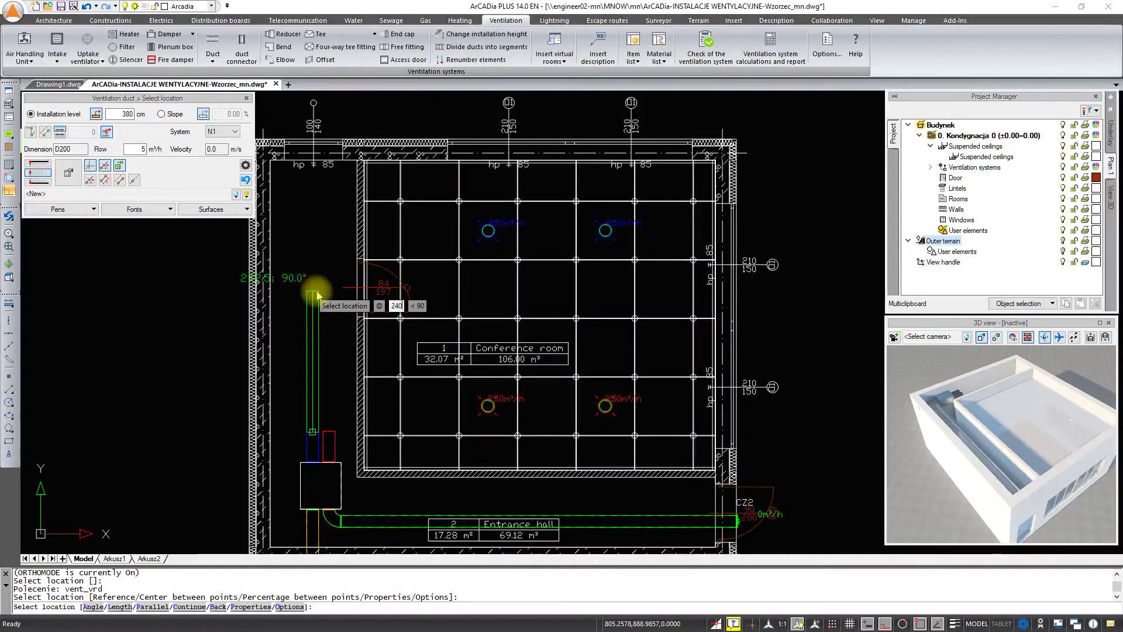
key(Return)
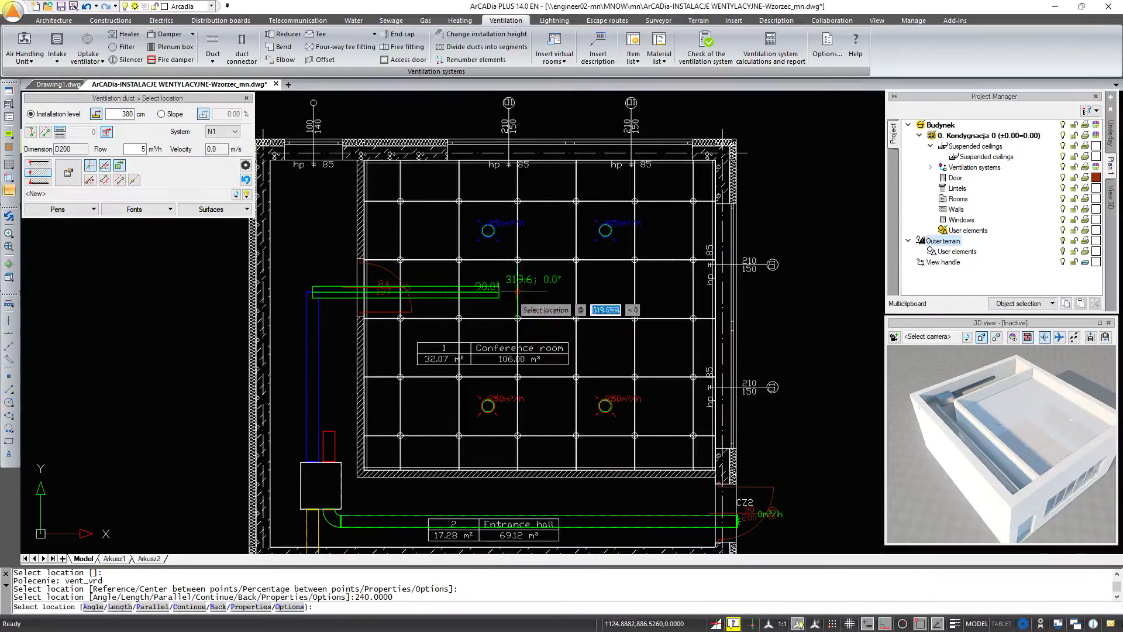
click(470, 290)
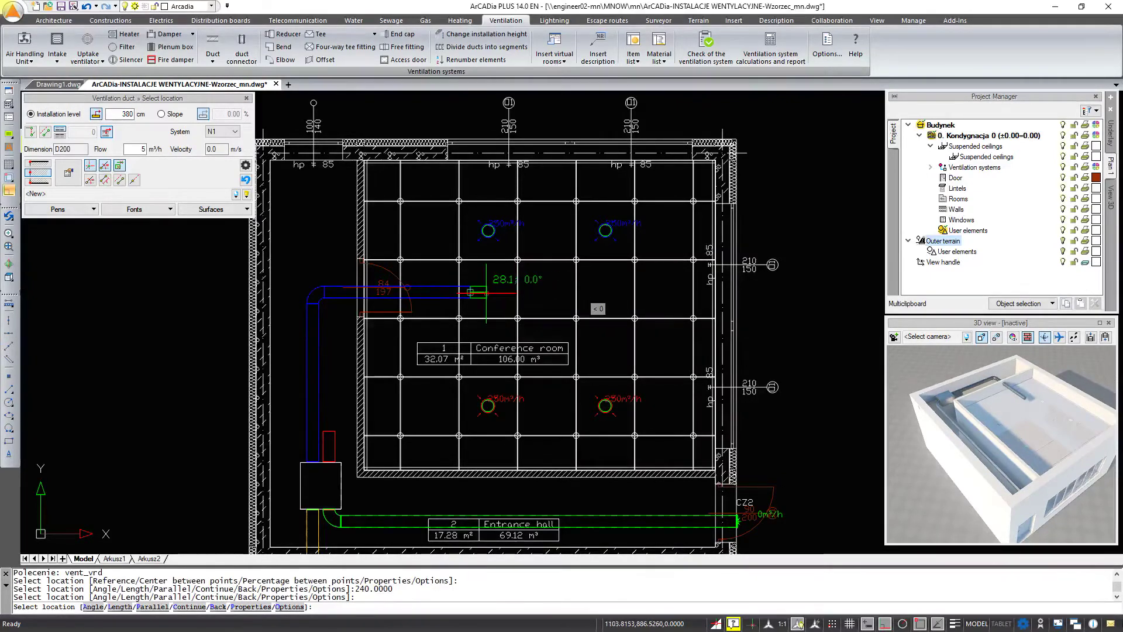
key(Return)
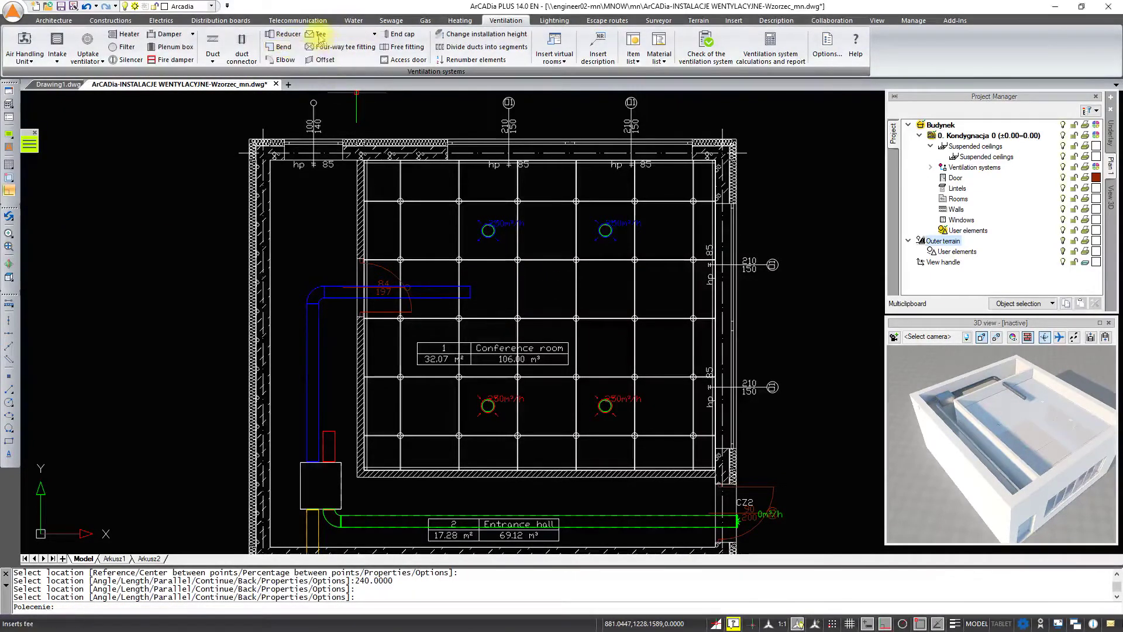
Step: Insert a tee fitting at the blue duct's end above the Conference room
click(319, 35)
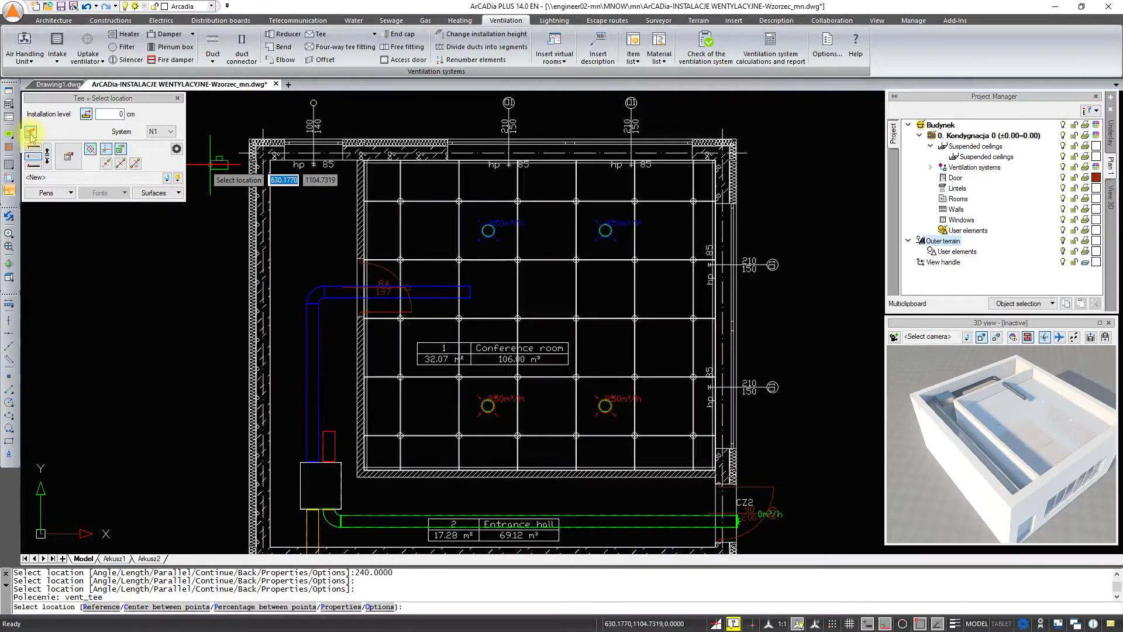
scroll(474, 299, up, 4)
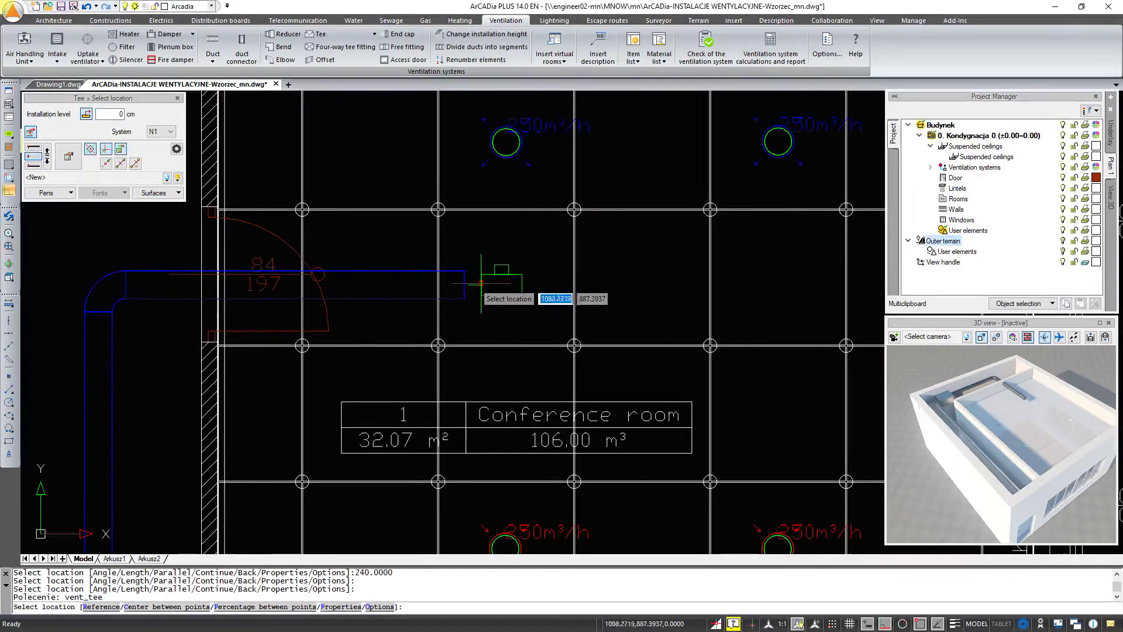
click(464, 285)
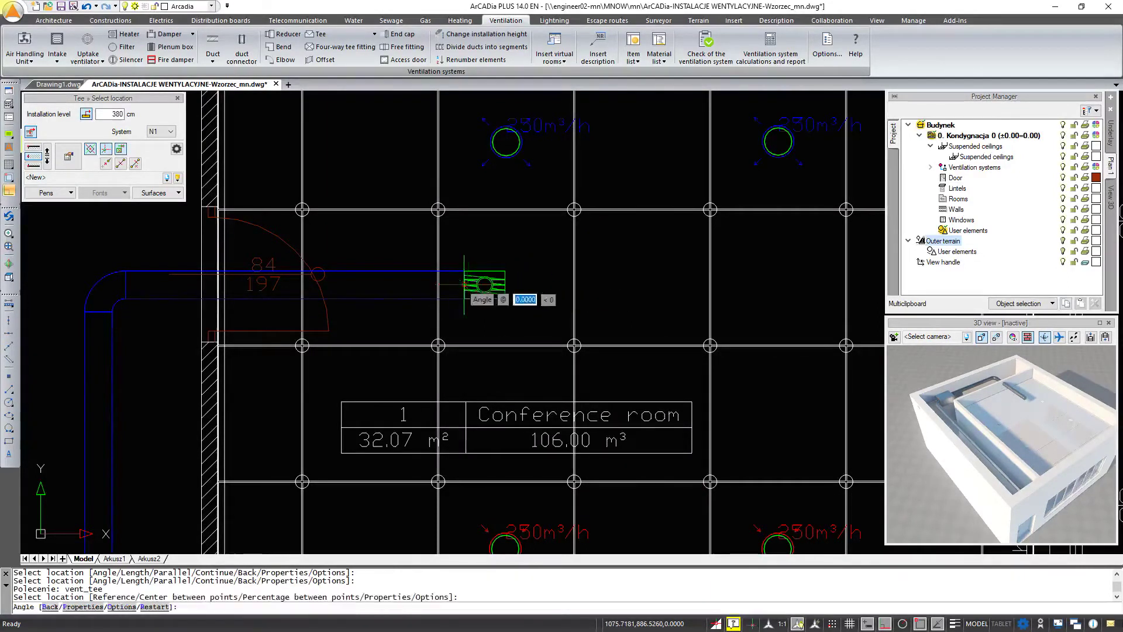
click(477, 250)
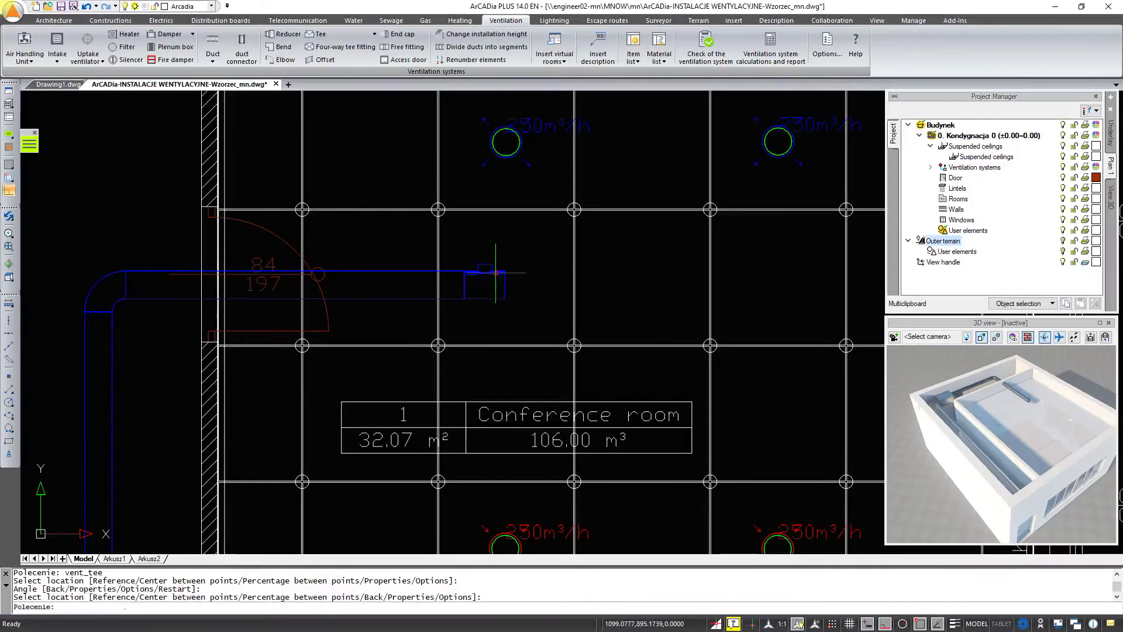
right_click(496, 273)
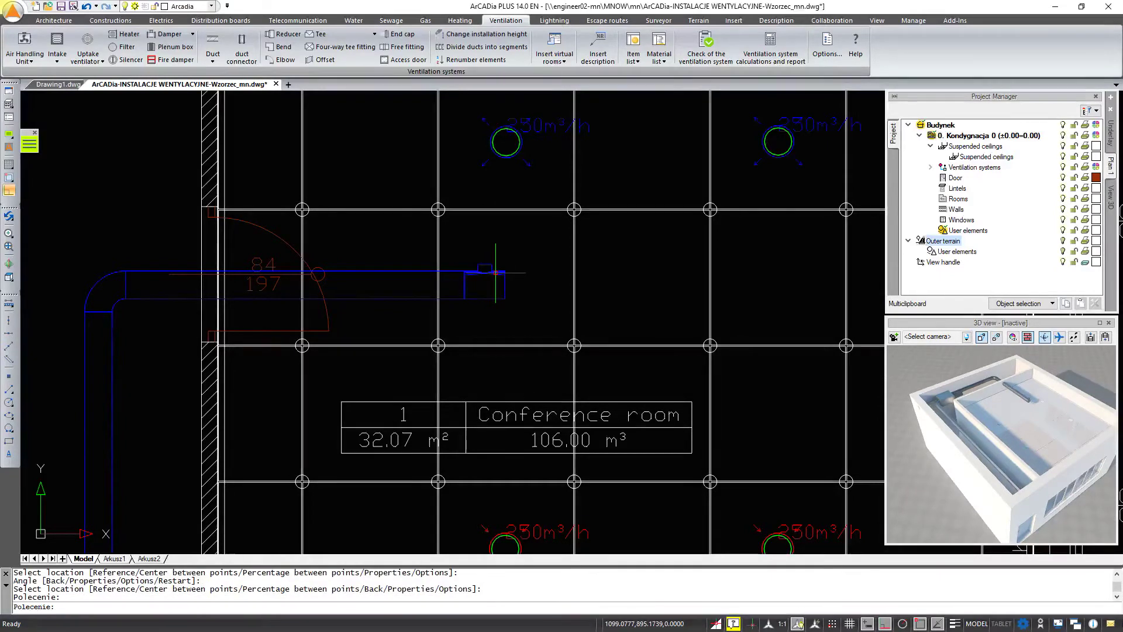
Step: Set the tee's branch diameter to 200 and dismiss the advertising popup
double_click(495, 272)
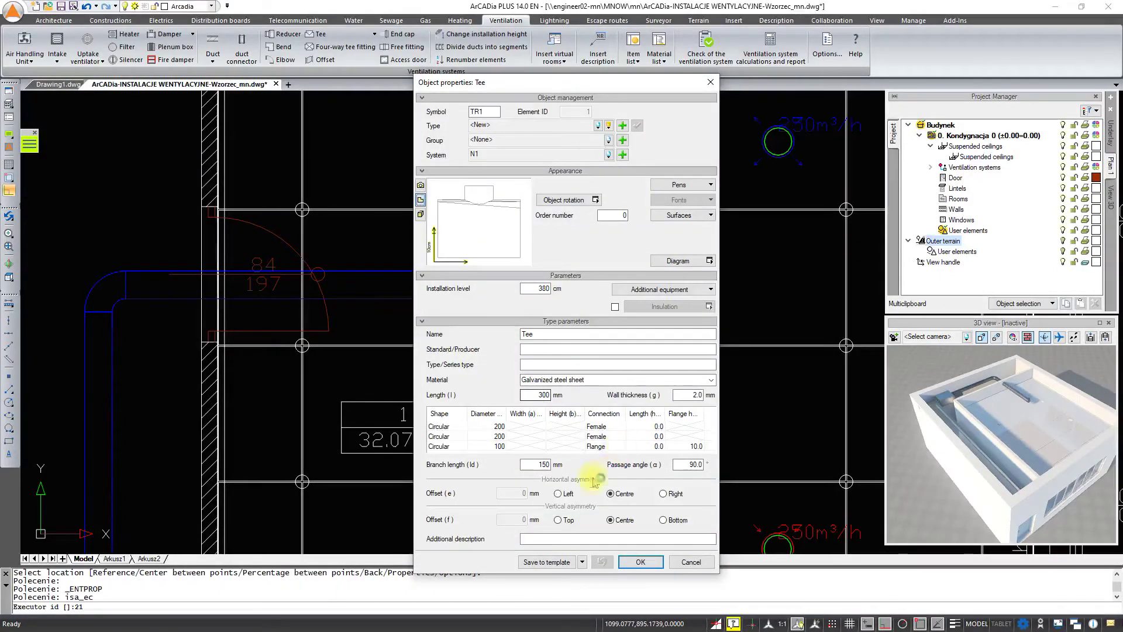
double_click(500, 447)
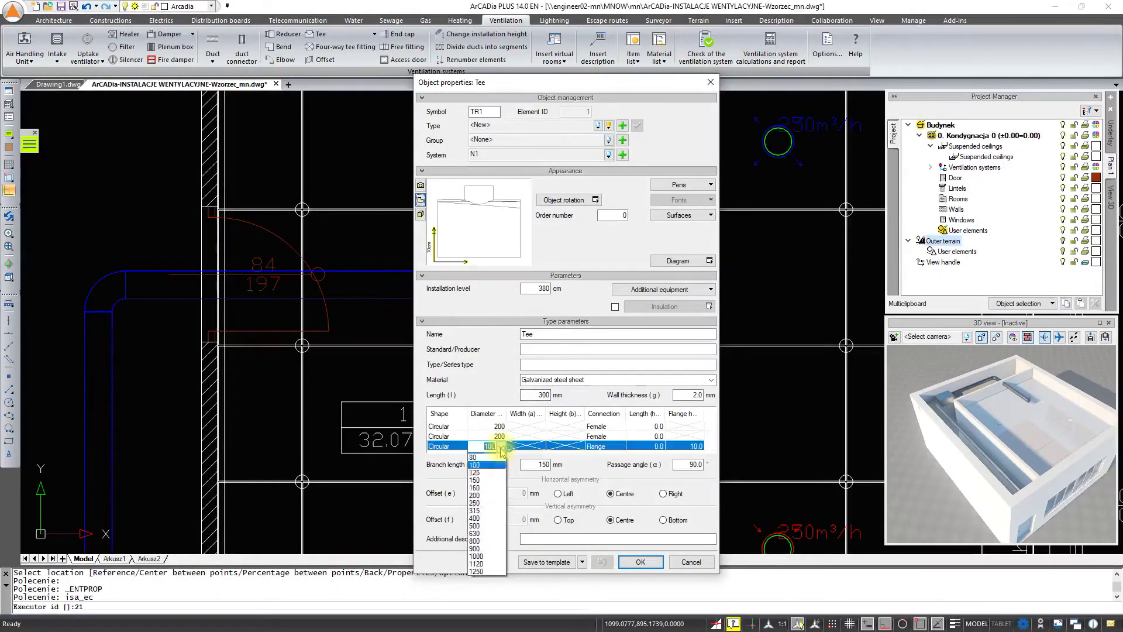
click(496, 495)
click(640, 561)
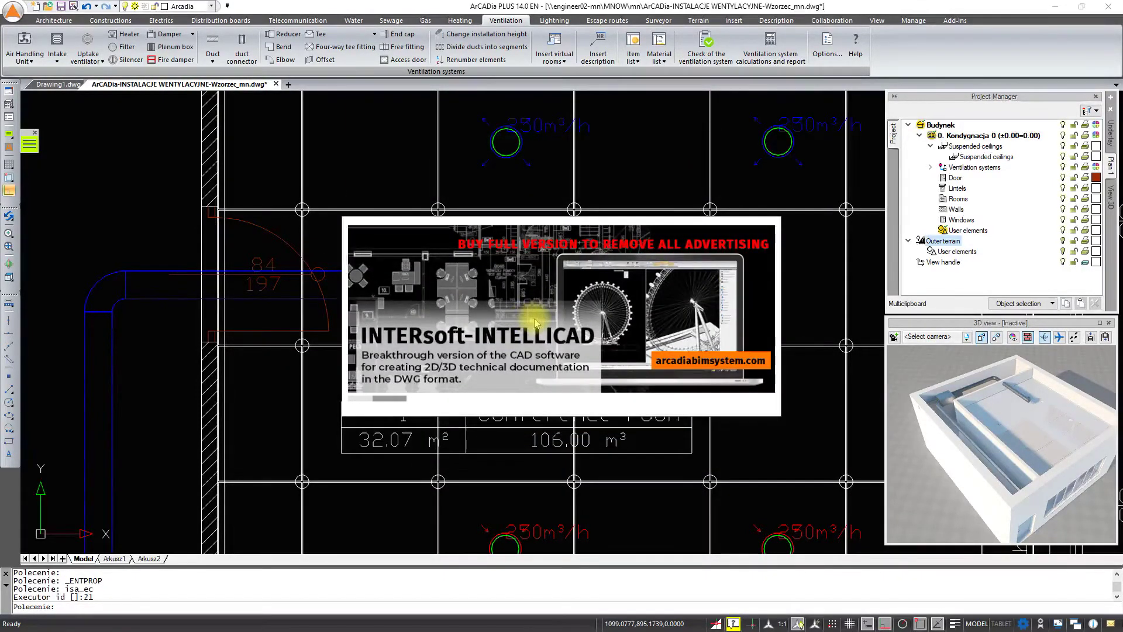
click(534, 322)
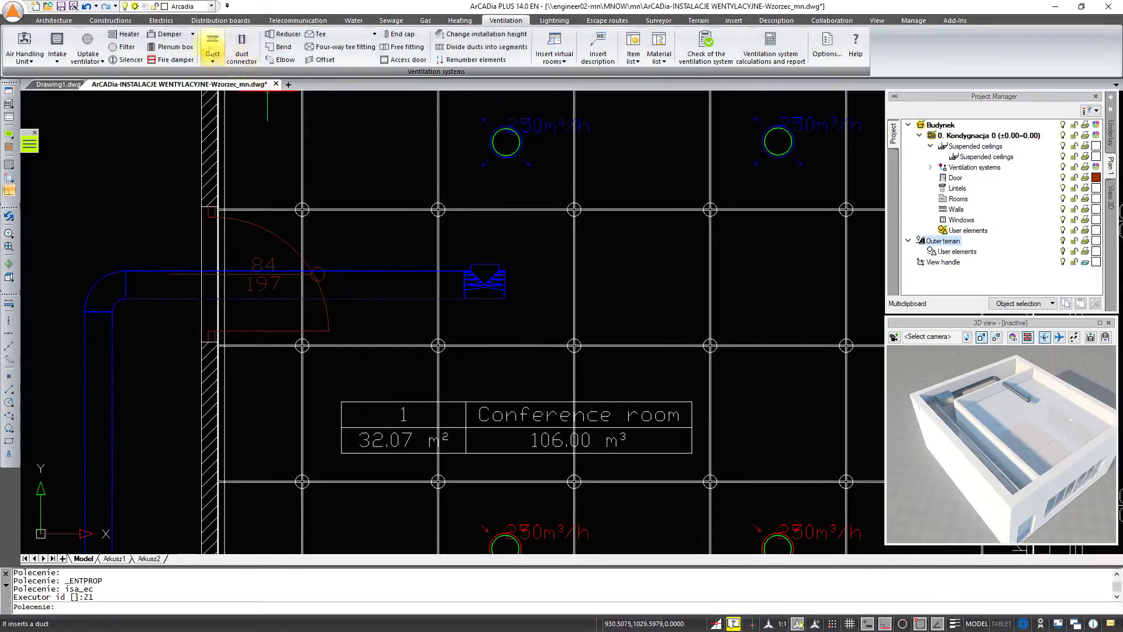
click(213, 44)
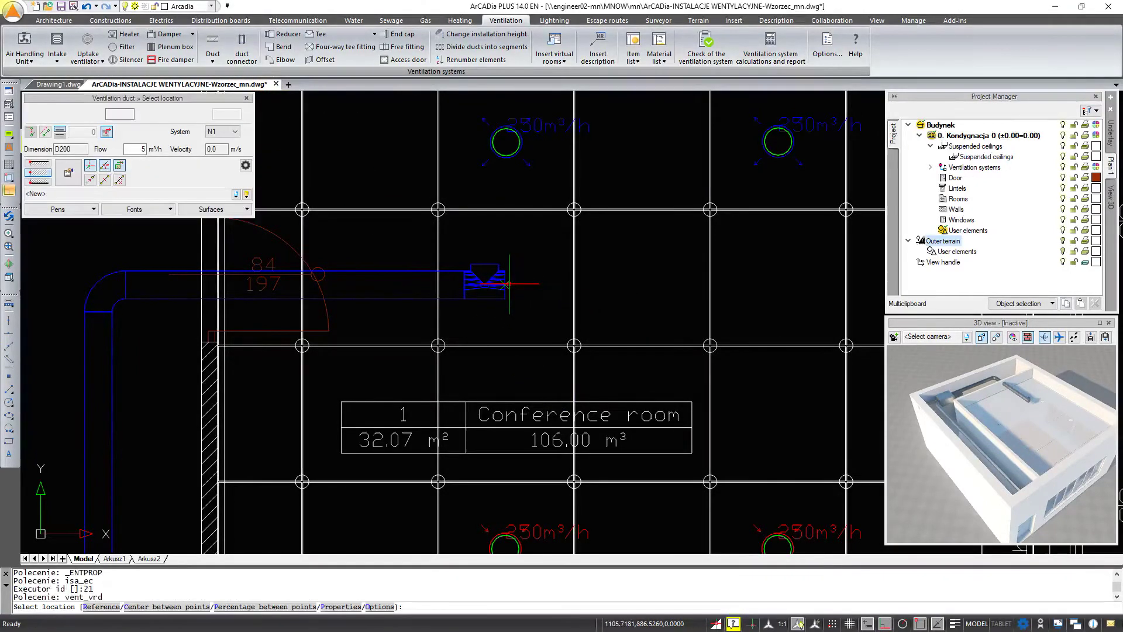
Step: Extend the blue duct from the tee further to the right
click(514, 286)
click(668, 287)
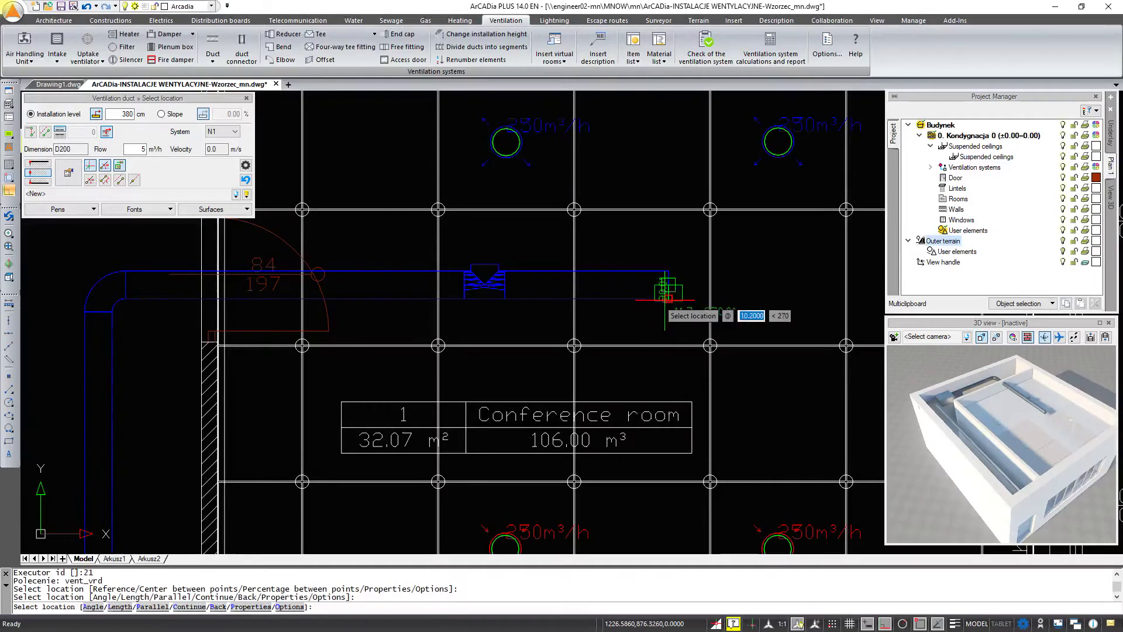
key(Escape)
scroll(537, 200, down, 2)
middle_drag(513, 443, 503, 363)
Step: Draw a red duct from the air handling unit up and right across the Conference room
click(209, 44)
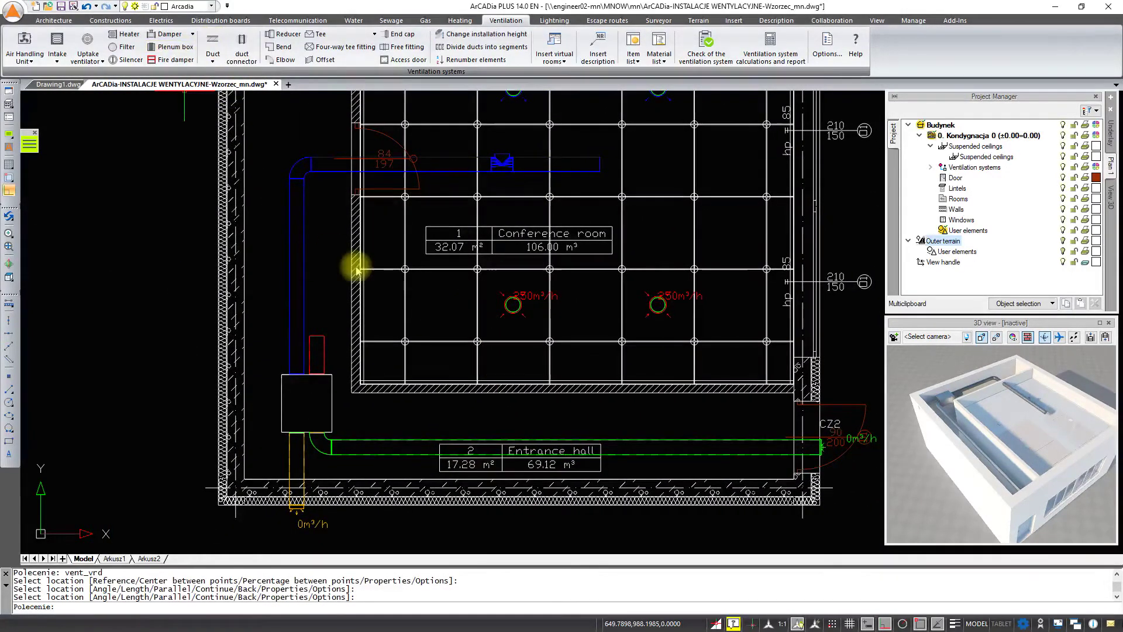
click(316, 335)
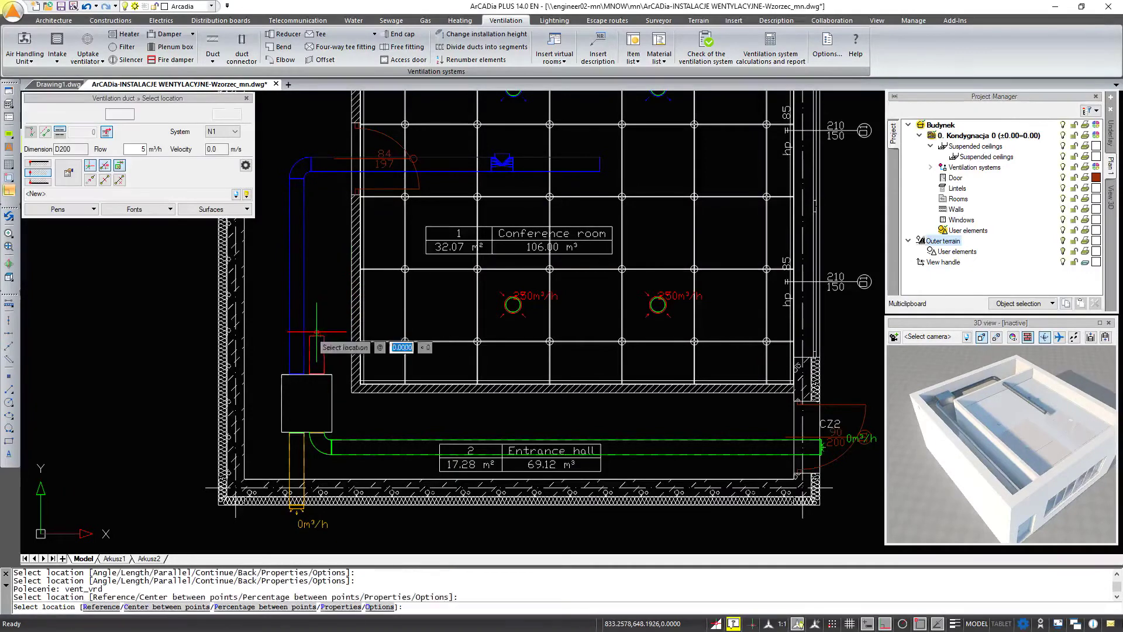
click(326, 241)
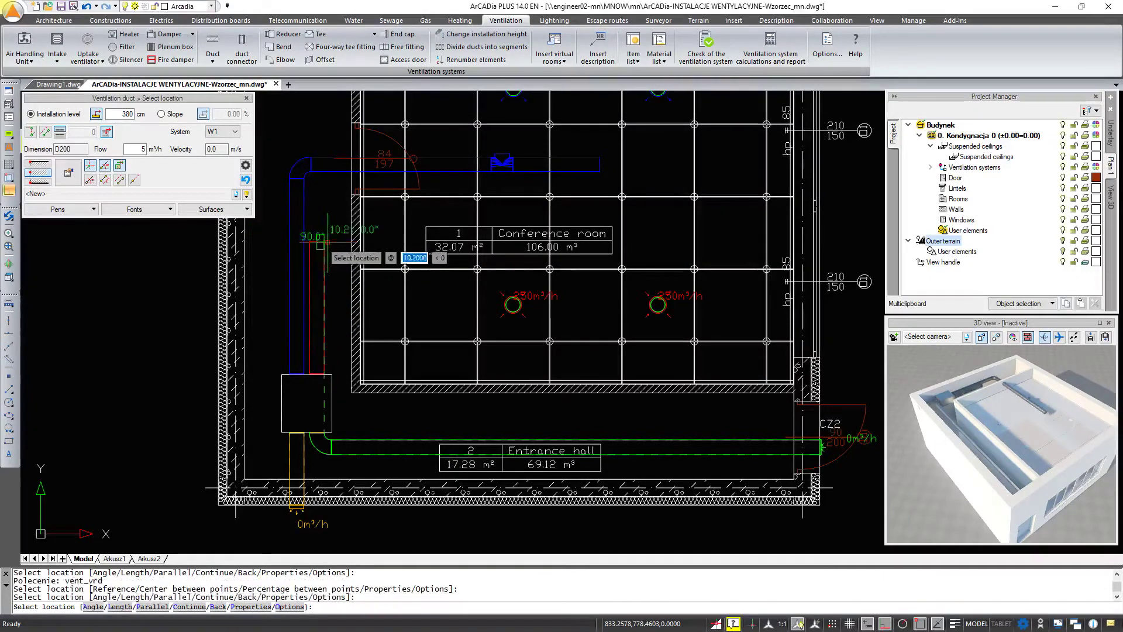
click(637, 241)
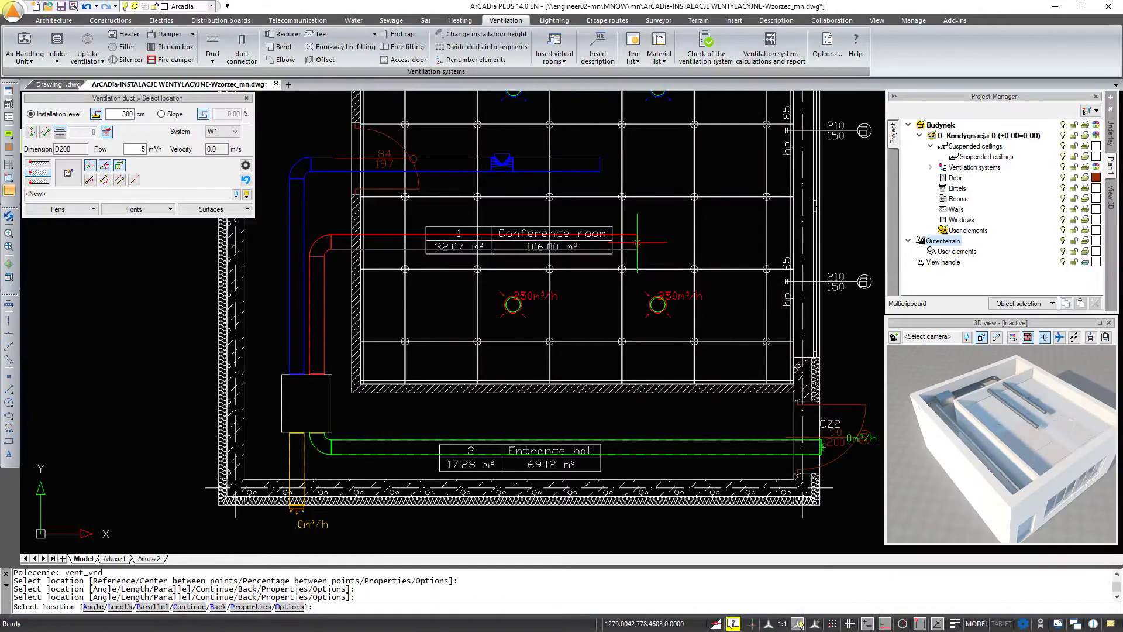
key(Escape)
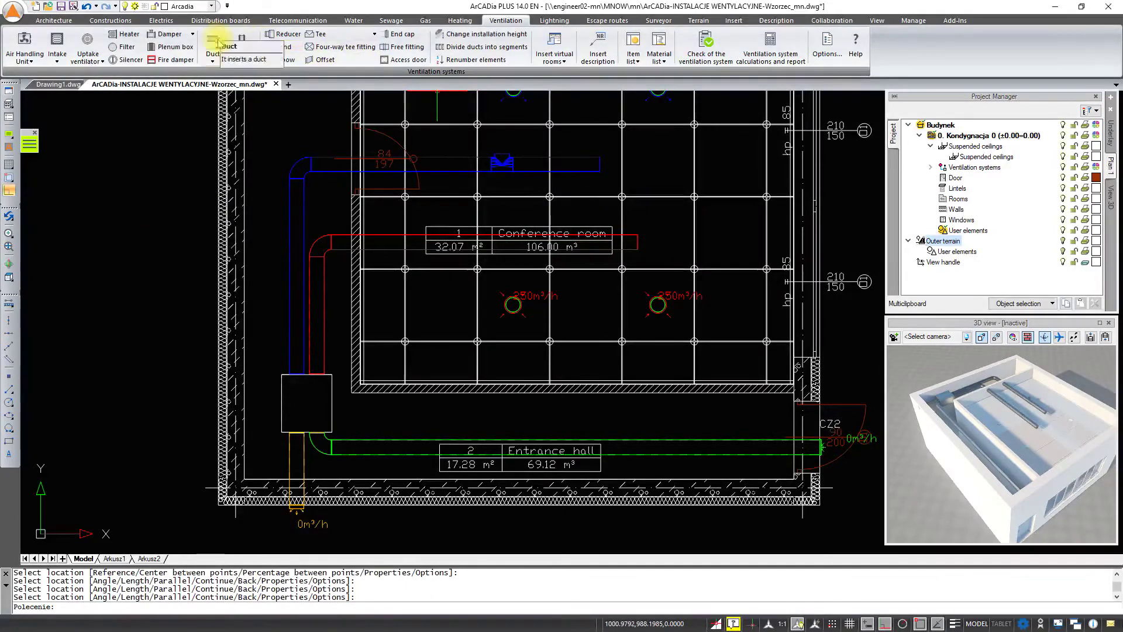
Step: Add a perpendicular branch duct running up to join the red duct
click(213, 42)
scroll(507, 253, up, 4)
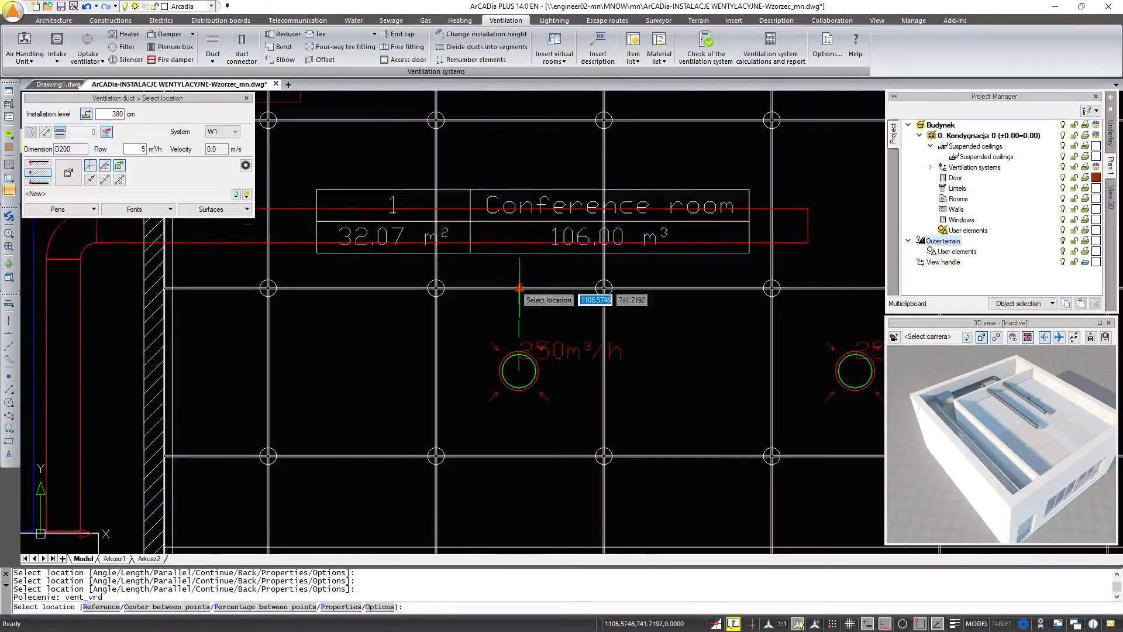
click(519, 305)
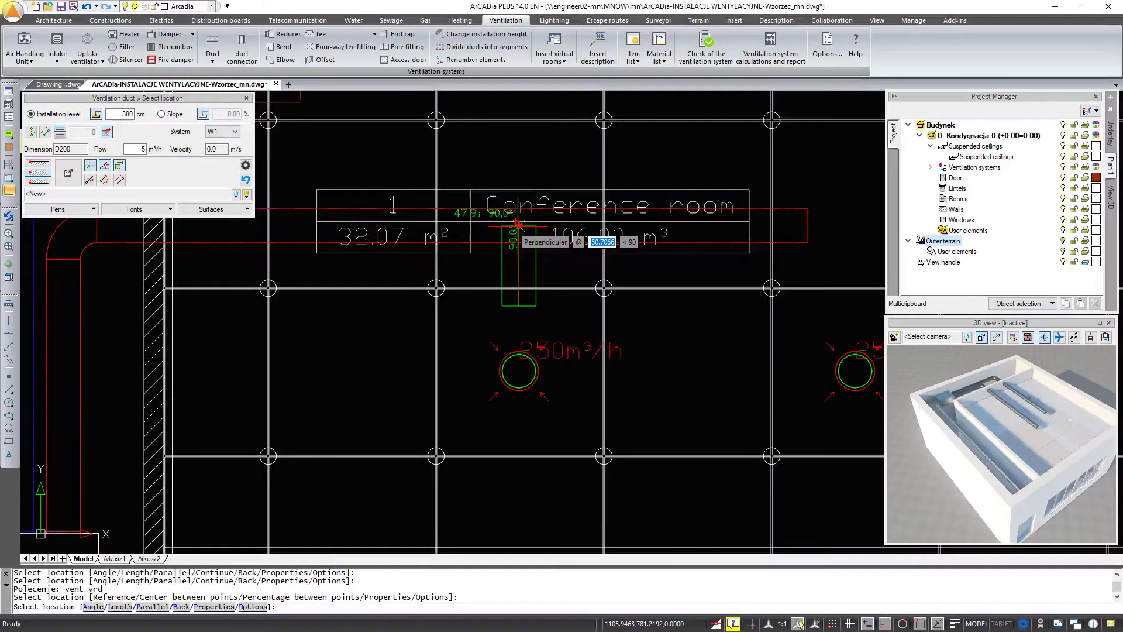
click(518, 225)
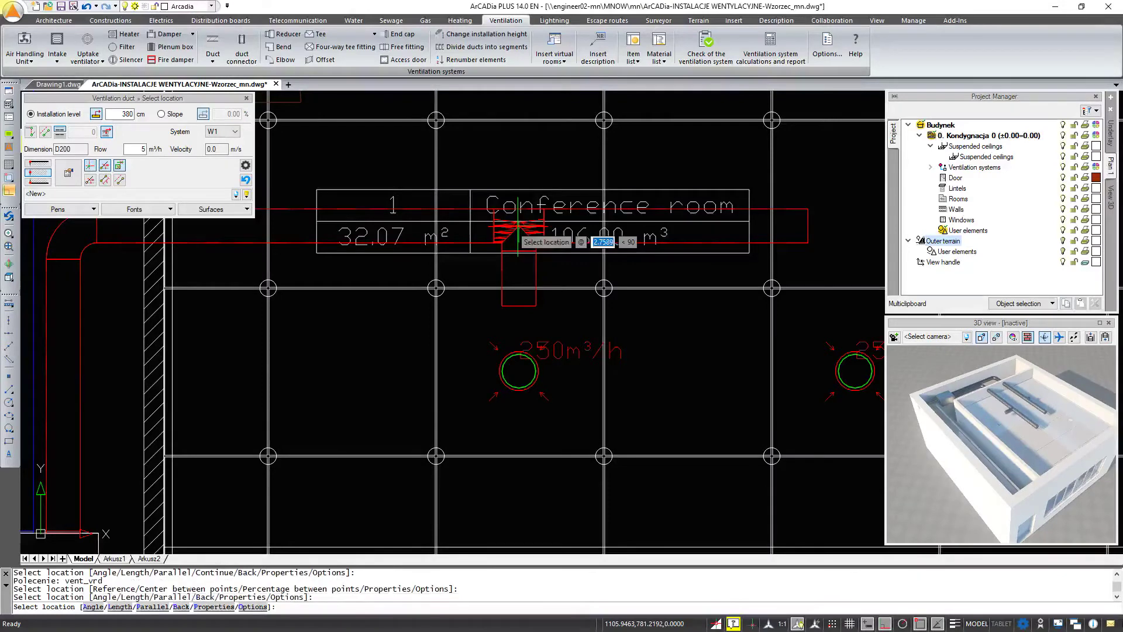
key(Escape)
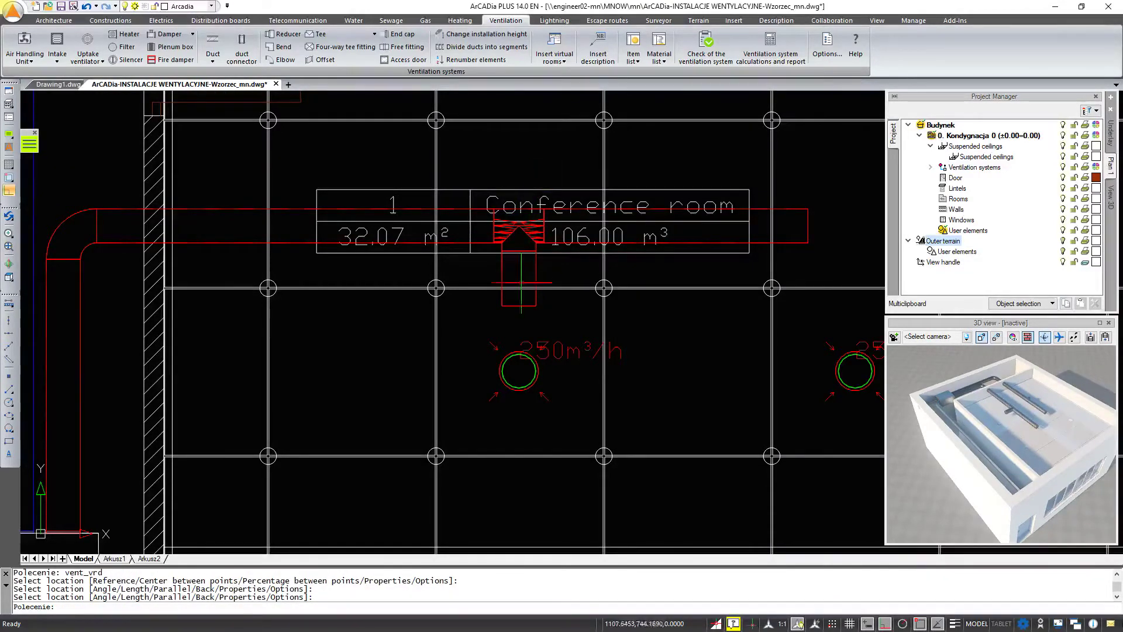
scroll(517, 280, down, 4)
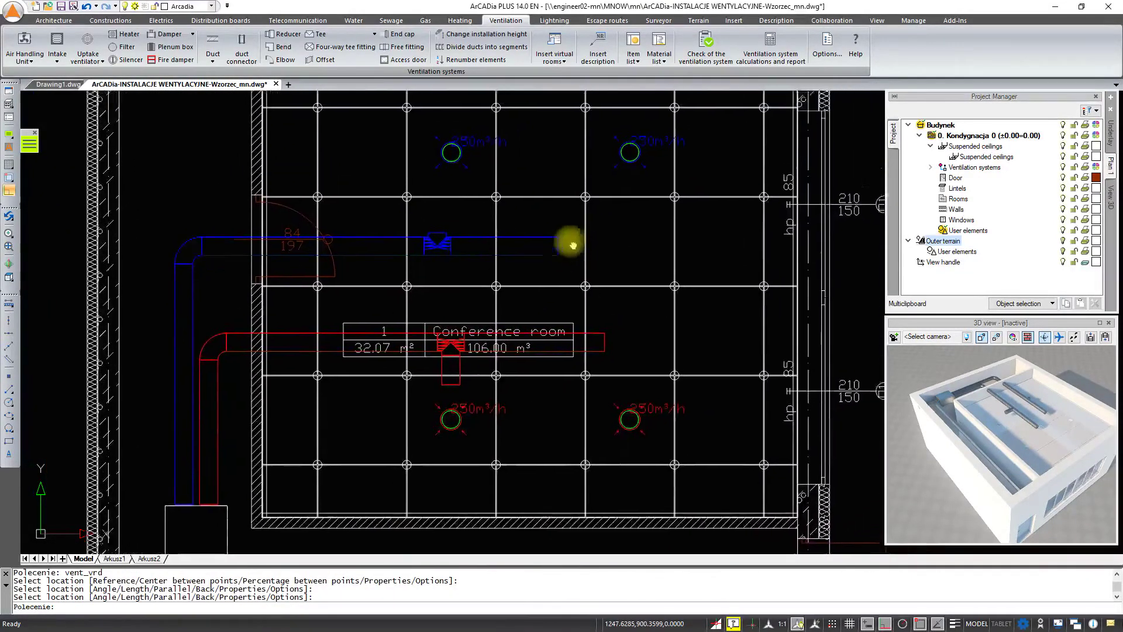
click(483, 168)
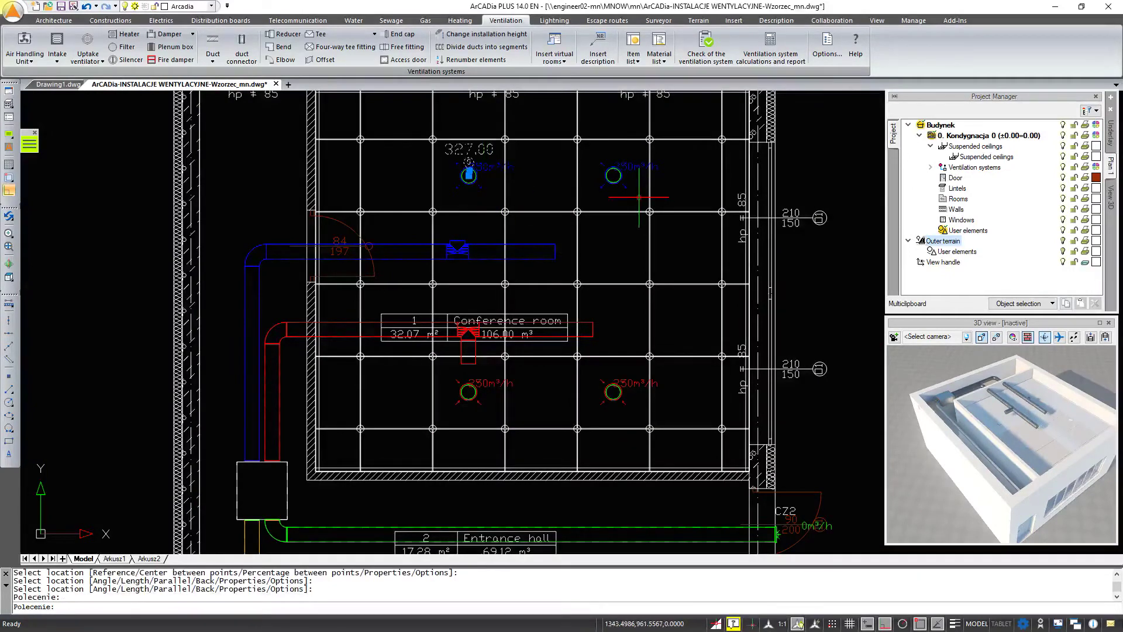
Step: Give the intake and uptake ventilators a 330 cm installation level and 250 m³/h airflow
click(613, 174)
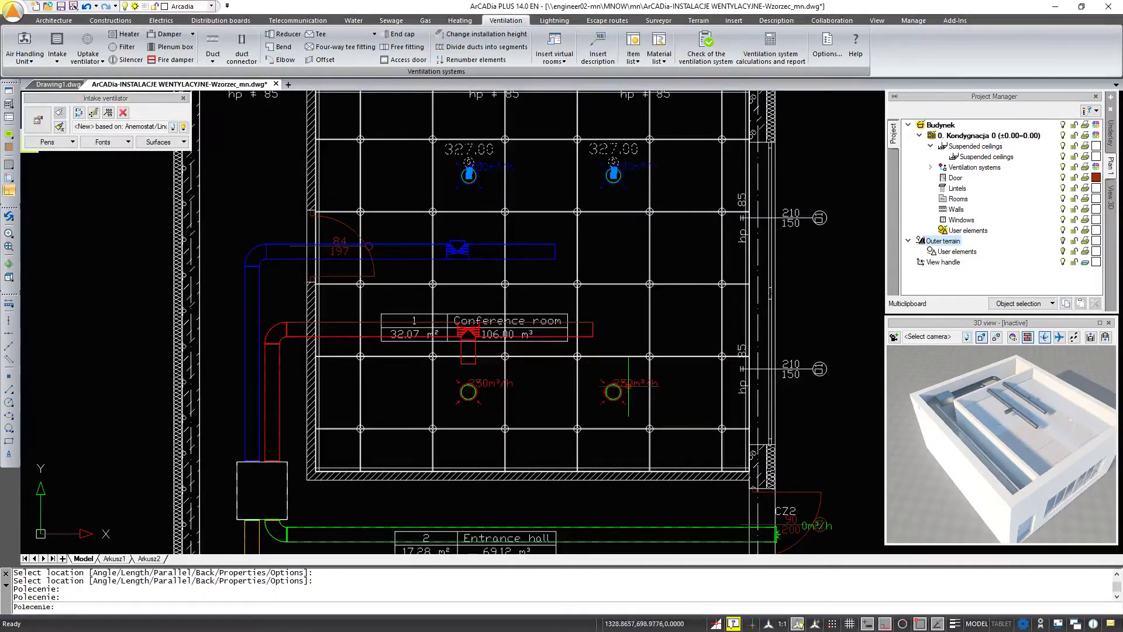
click(613, 391)
click(468, 391)
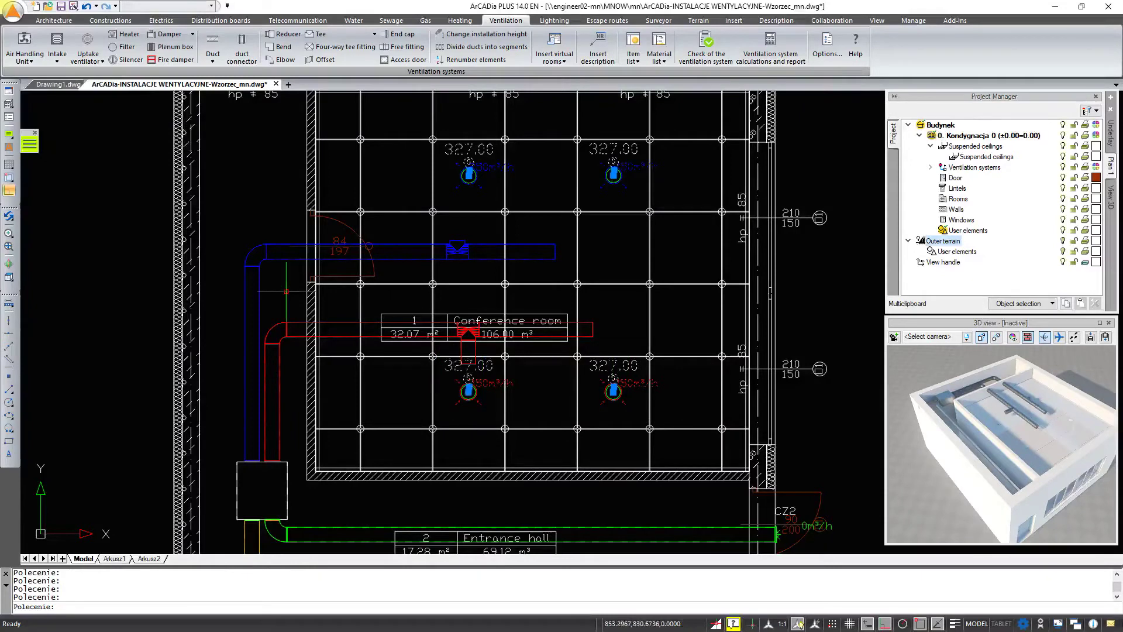
double_click(466, 320)
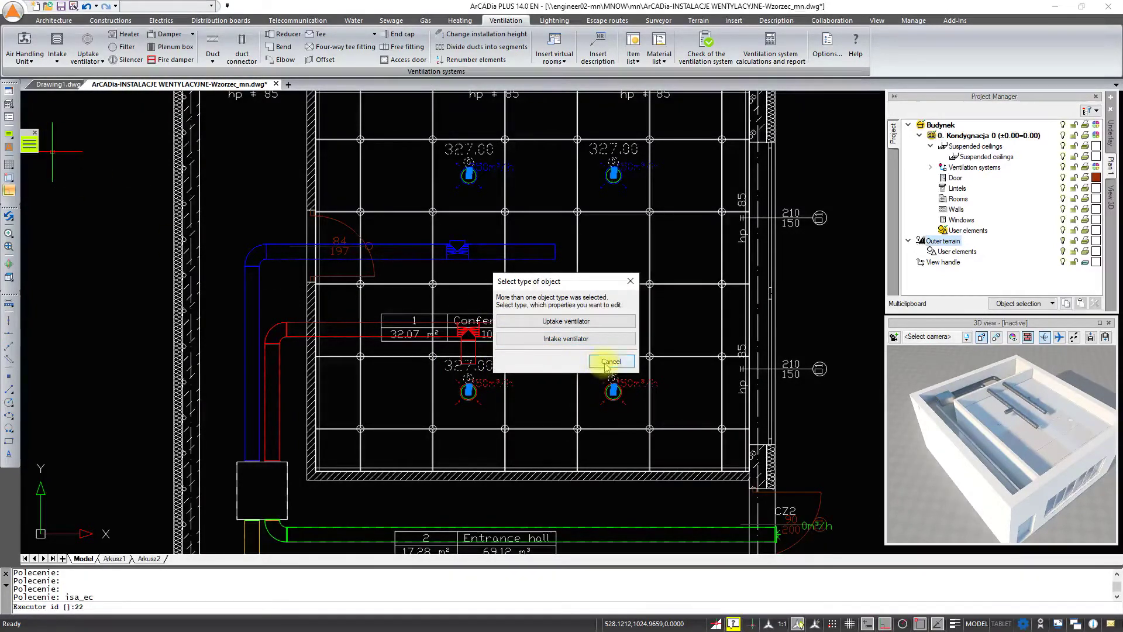
click(583, 340)
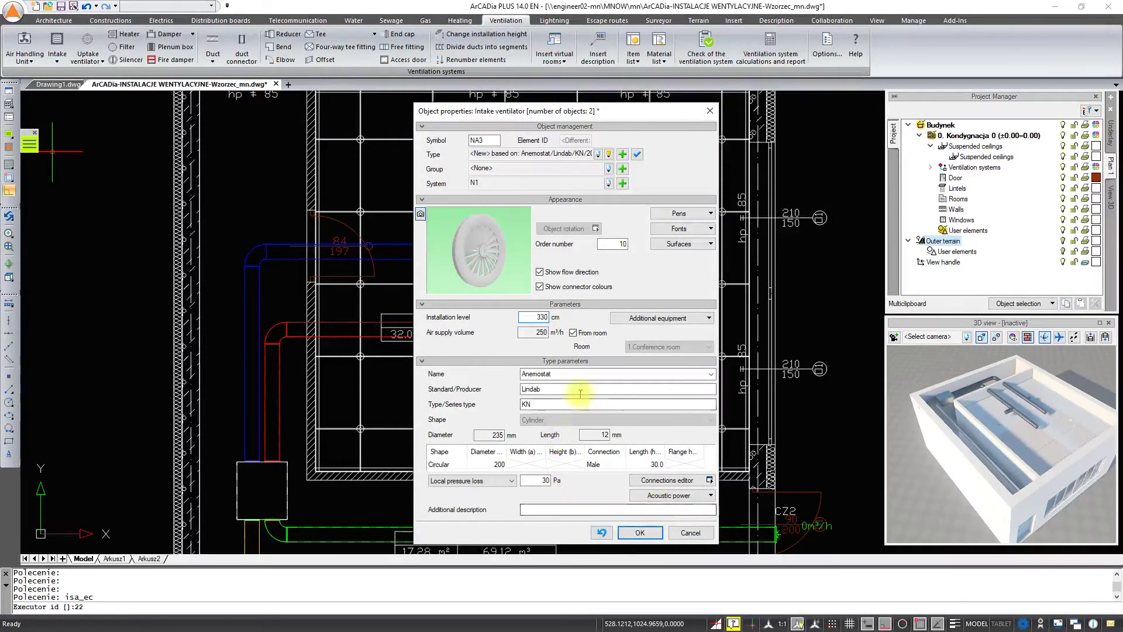
click(640, 533)
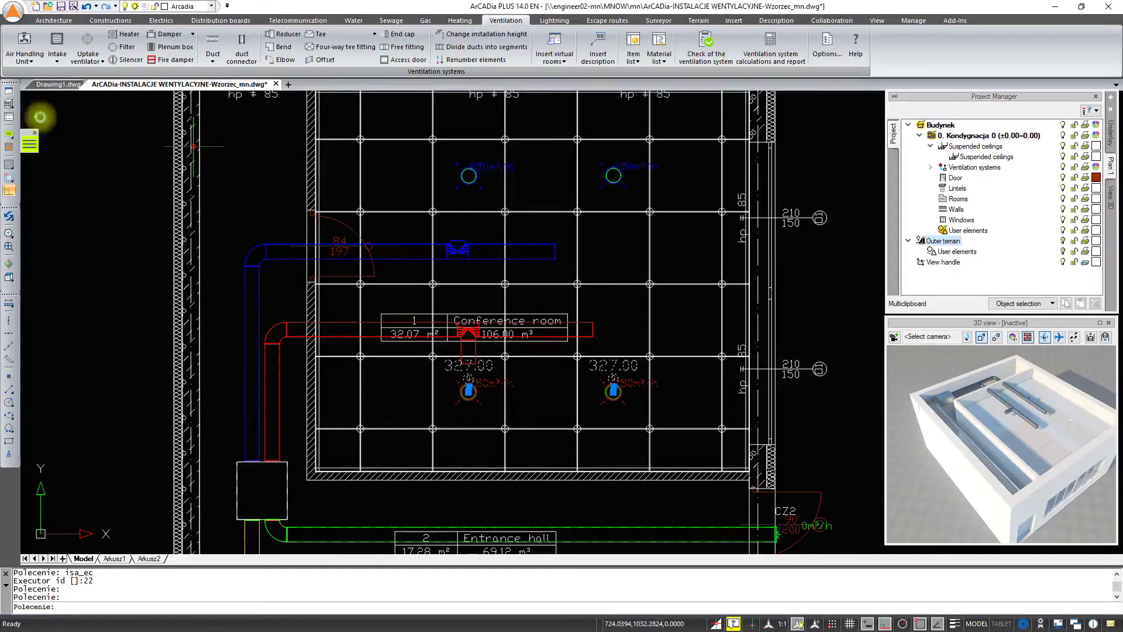
double_click(490, 328)
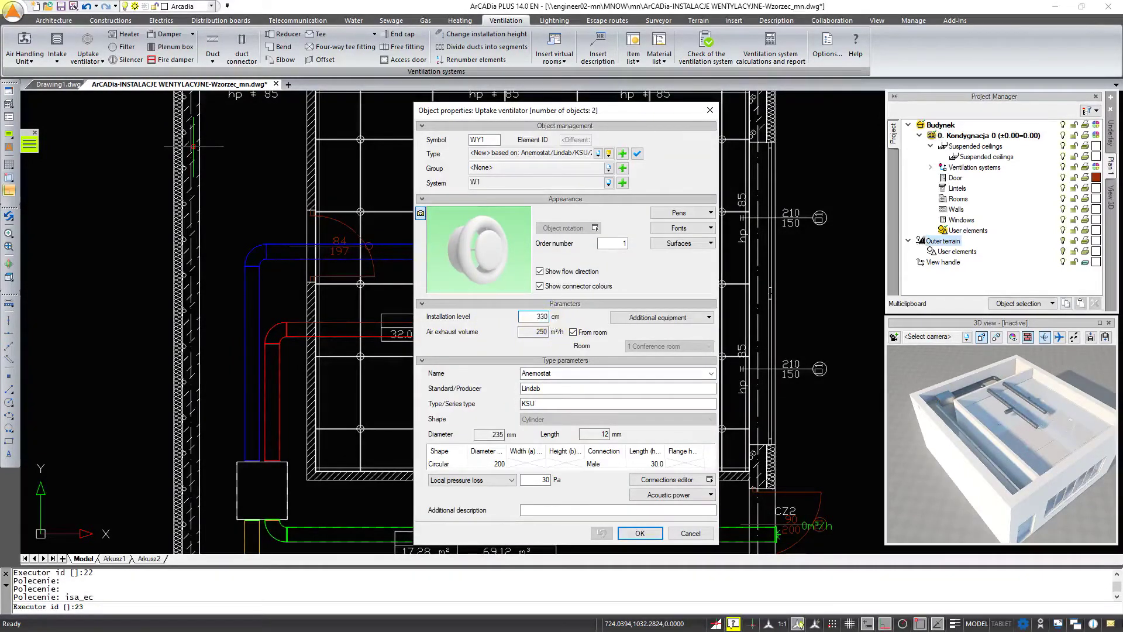
click(640, 533)
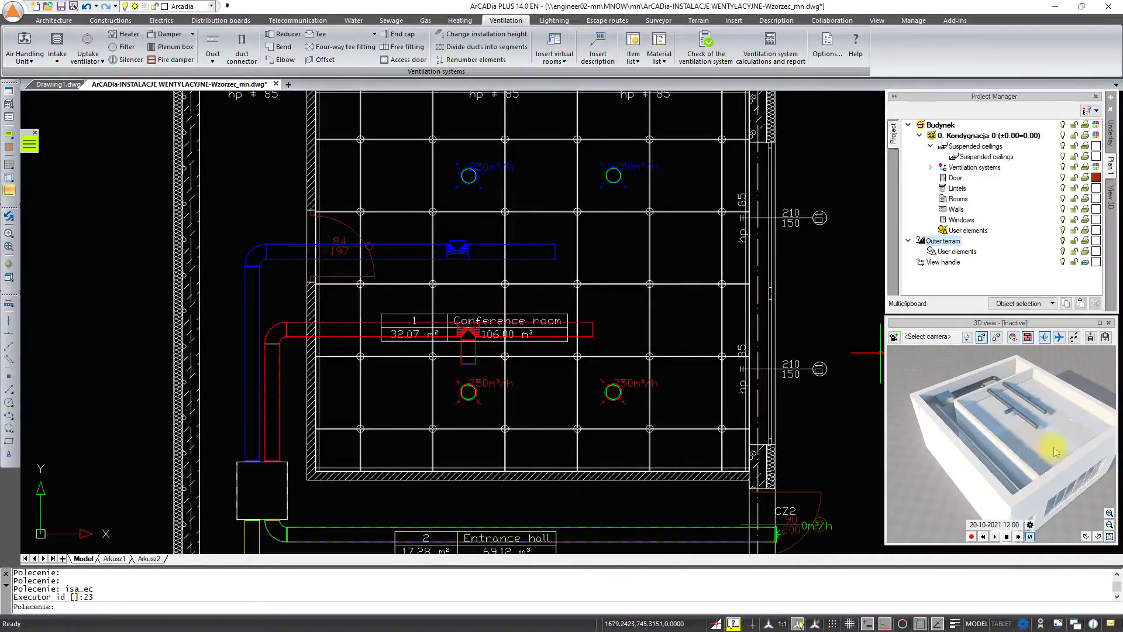
Step: Insert a Lindab DRU control damper from the library at the blue duct end
mouse_move(1055, 452)
mouse_down()
mouse_move(1046, 449)
mouse_move(1049, 460)
mouse_up()
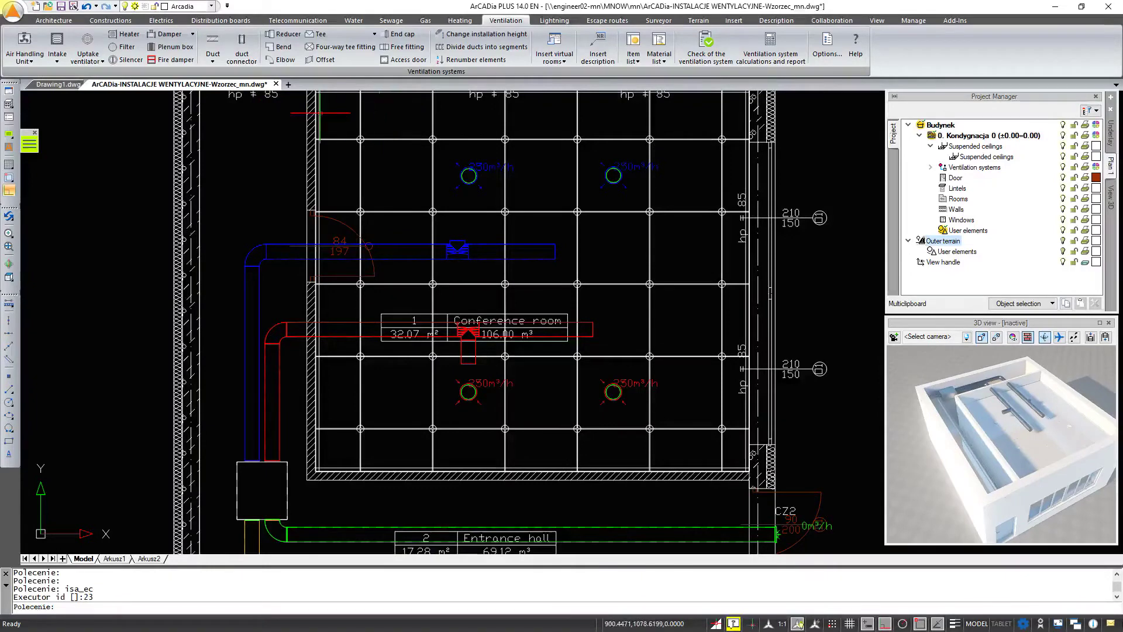
click(164, 35)
click(179, 178)
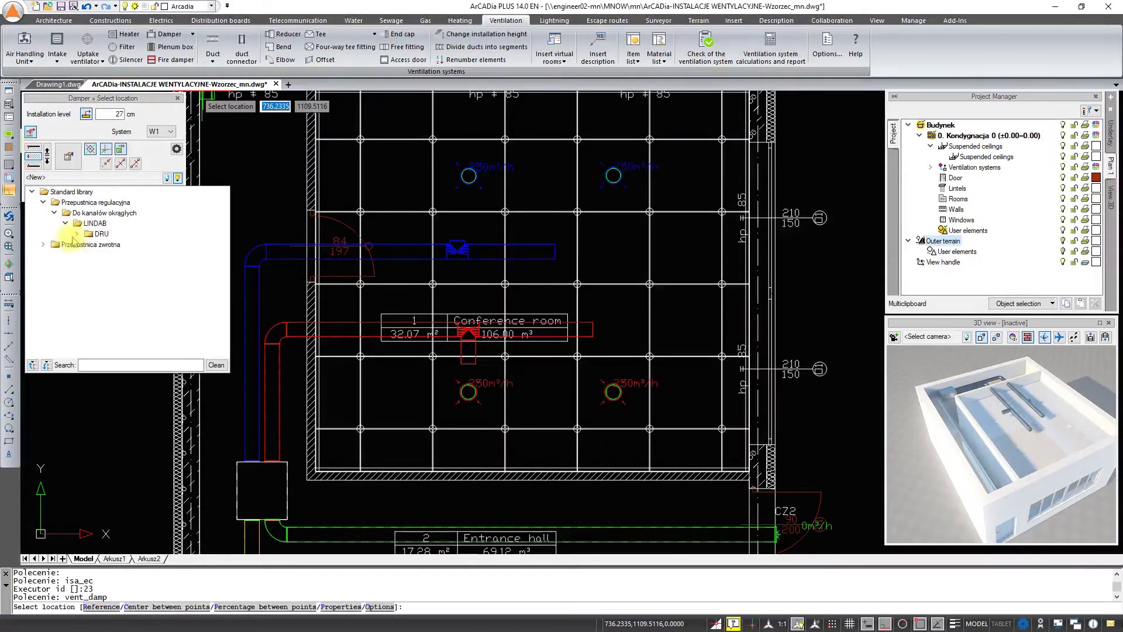
click(76, 234)
click(117, 269)
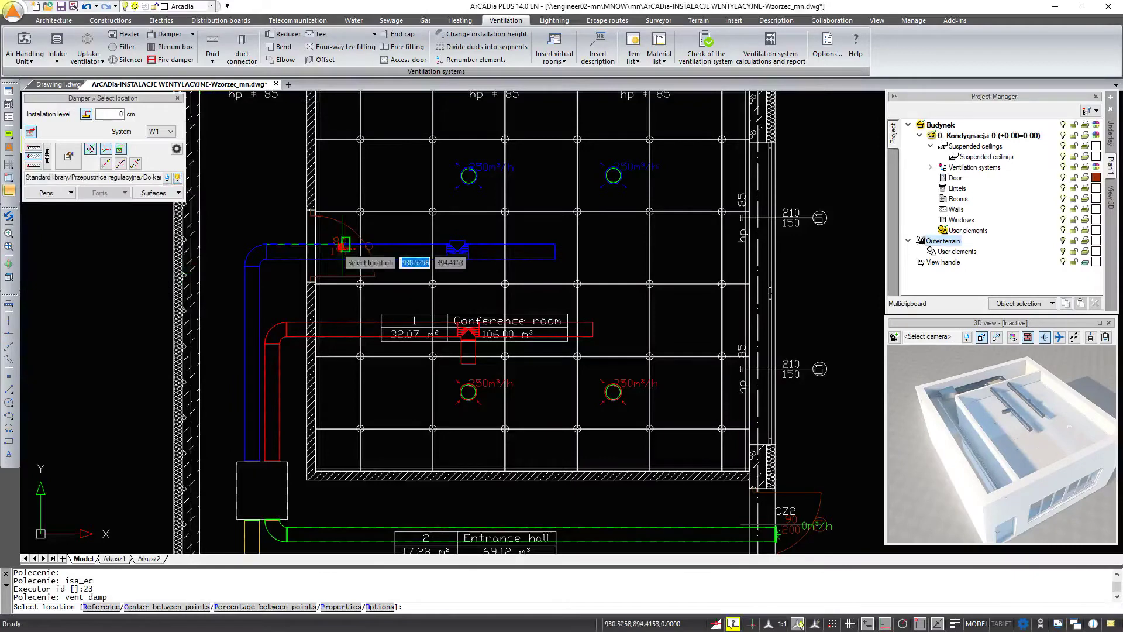
click(555, 250)
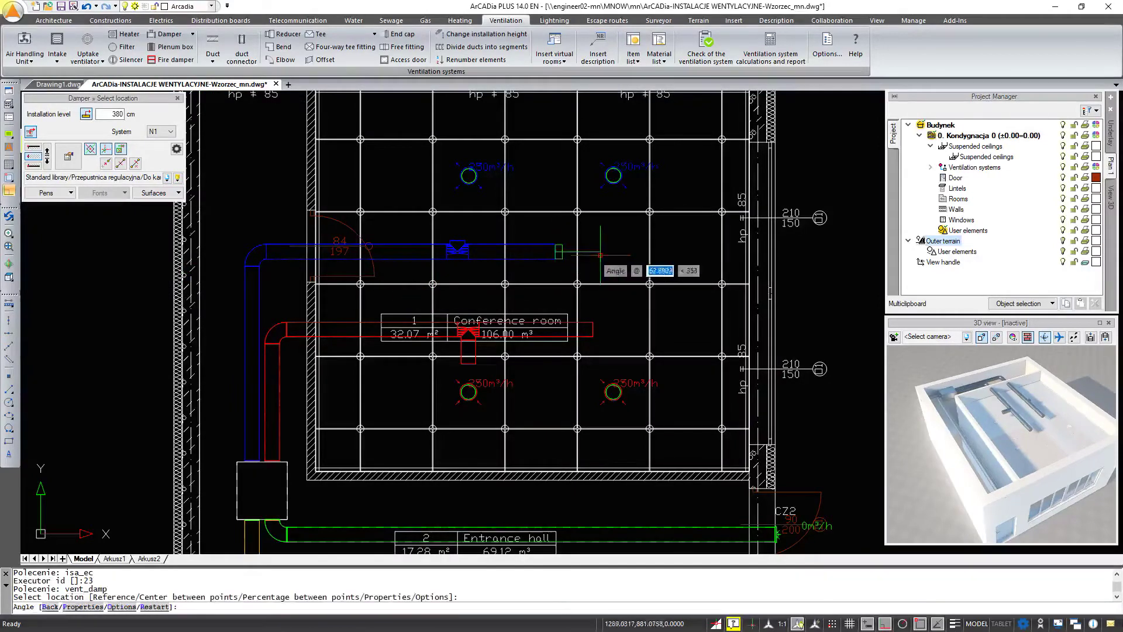
click(555, 251)
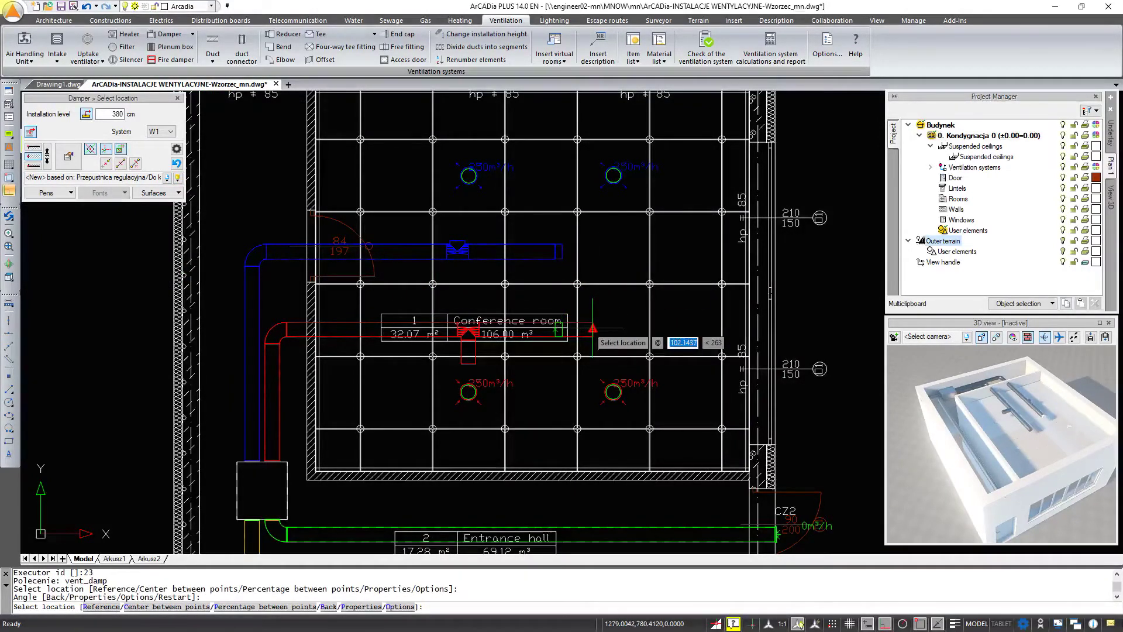
Step: Turn off Ortho and place another DRU damper at the red duct end
click(885, 623)
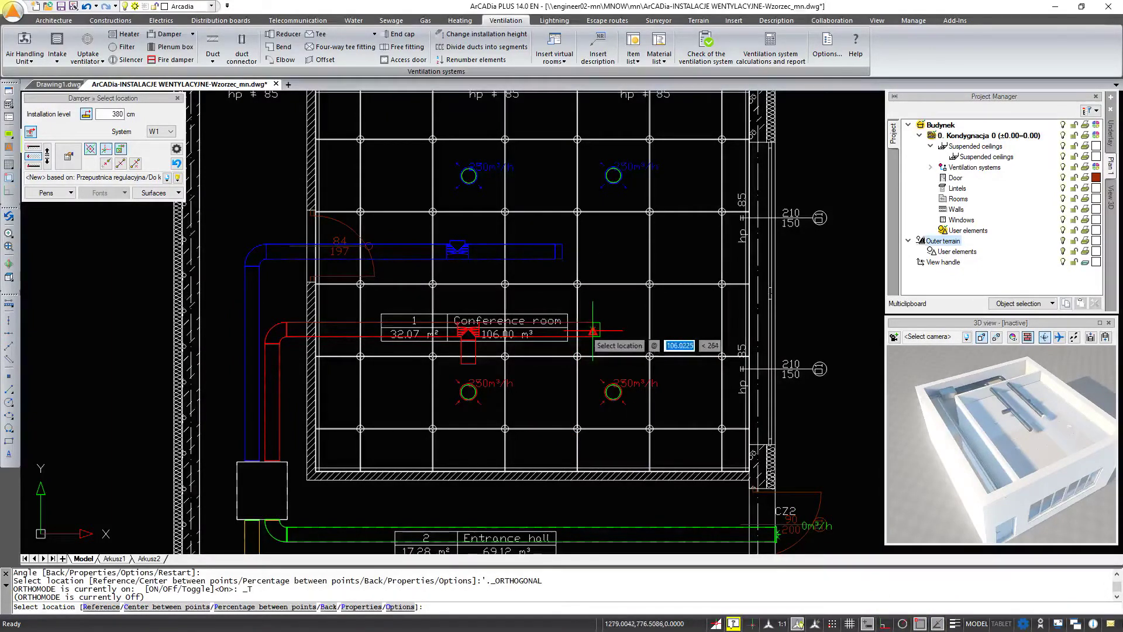
scroll(600, 331, up, 5)
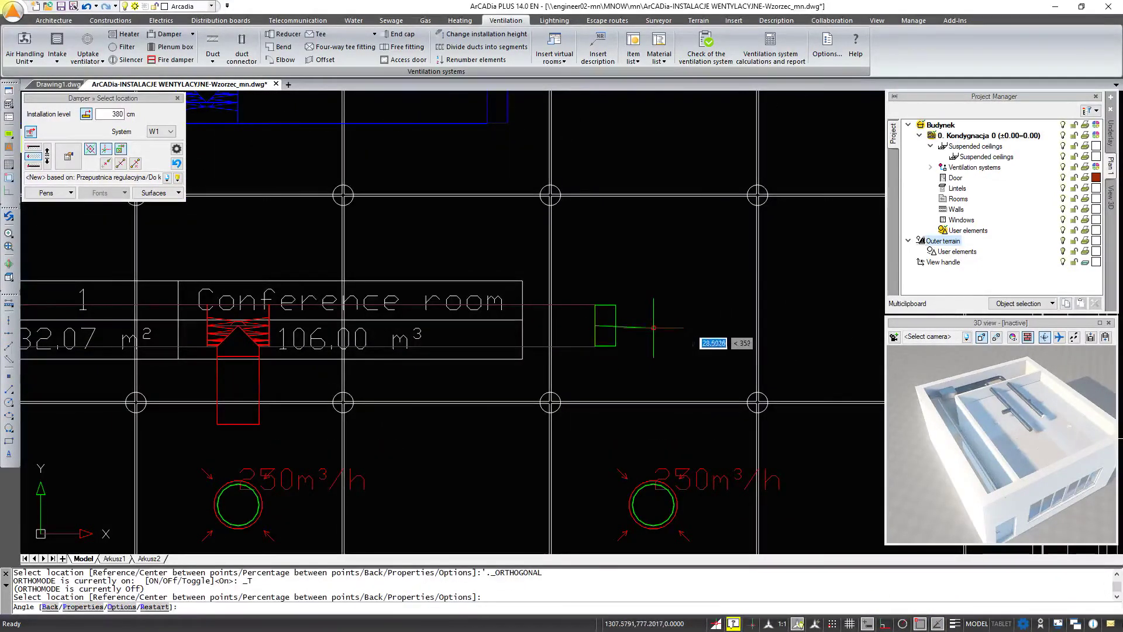
click(595, 325)
click(656, 325)
scroll(656, 326, down, 4)
key(Escape)
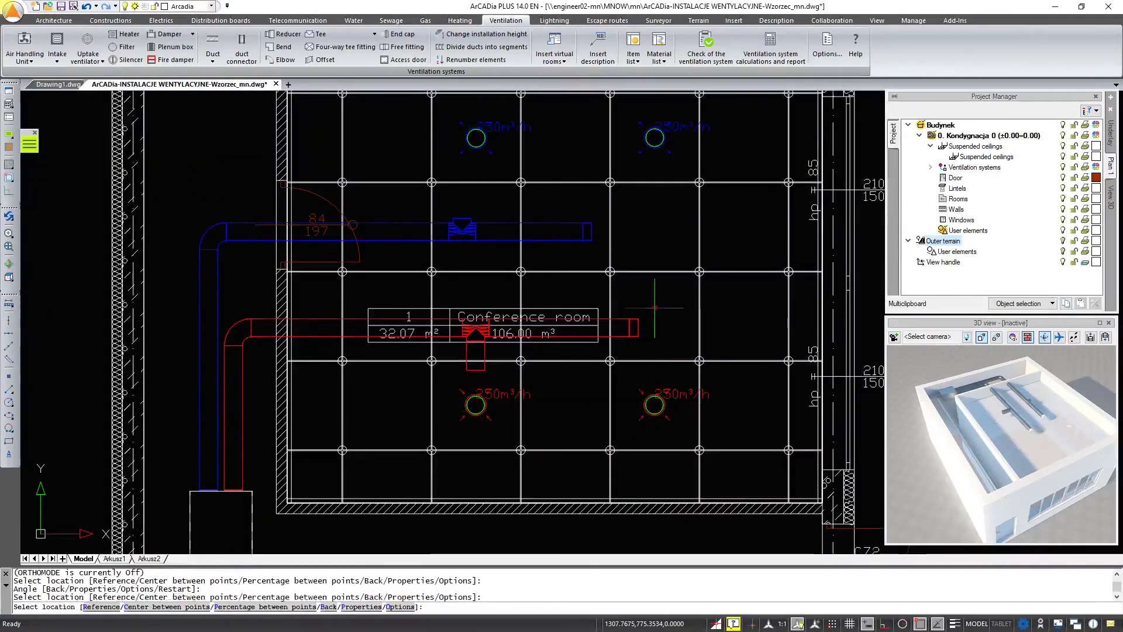
Step: Draw a flexible duct from the blue duct to the upper-left diffuser, then delete it
click(220, 66)
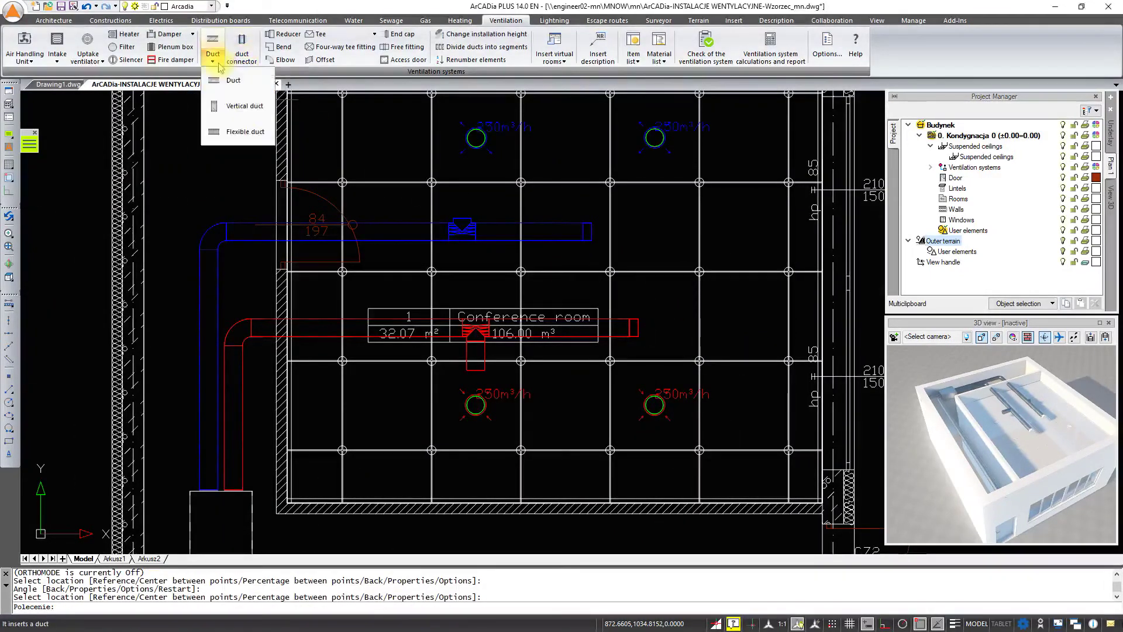
click(243, 132)
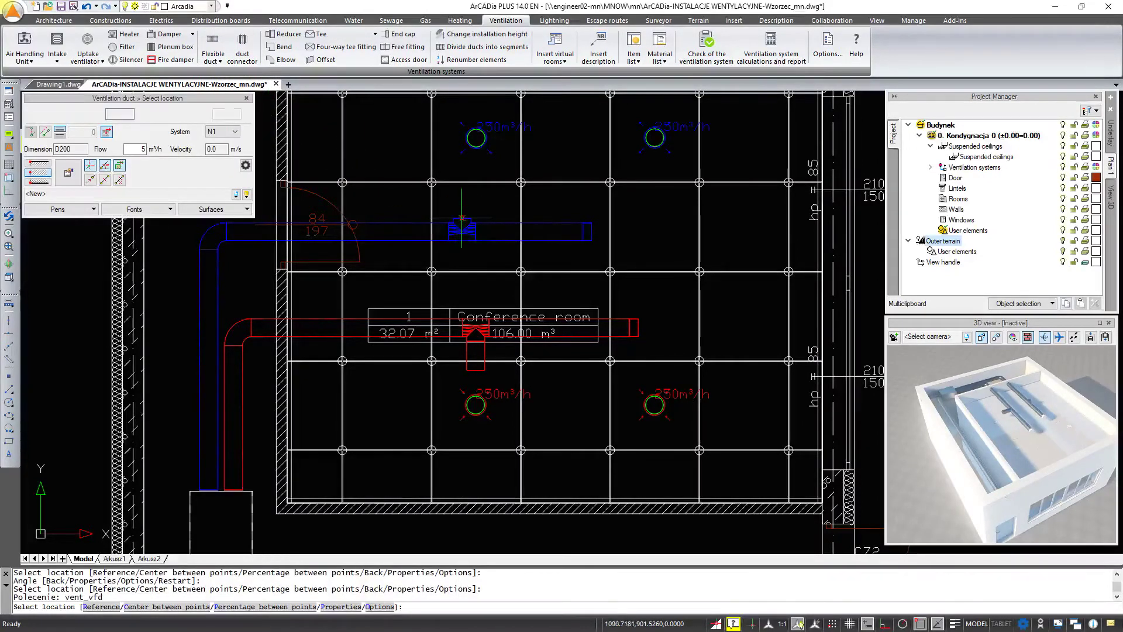
click(461, 224)
click(475, 138)
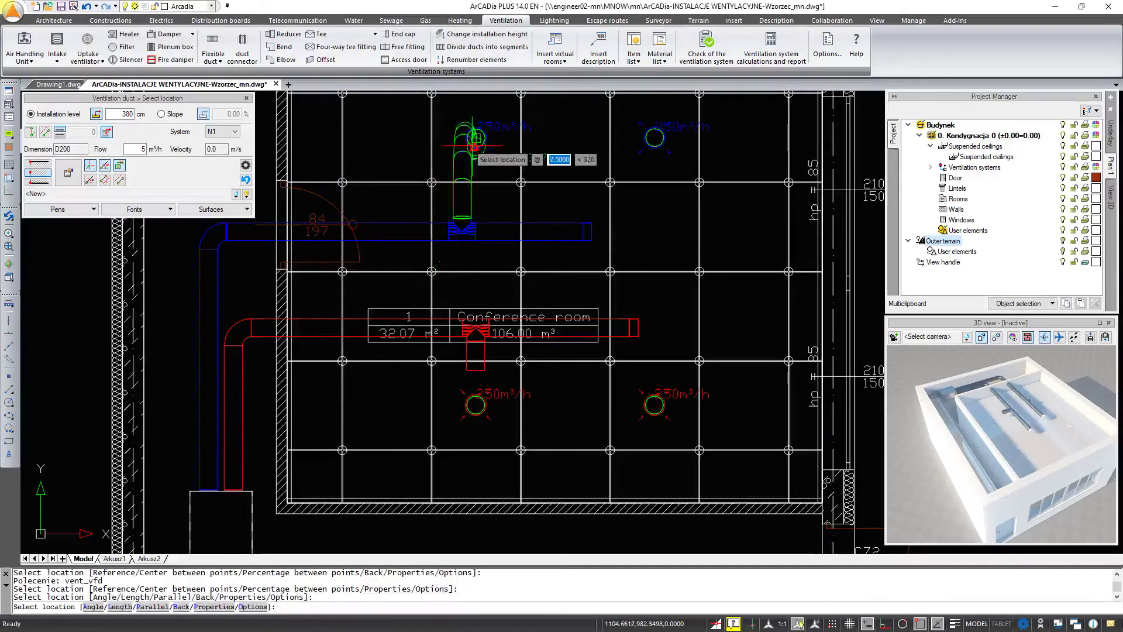
key(Return)
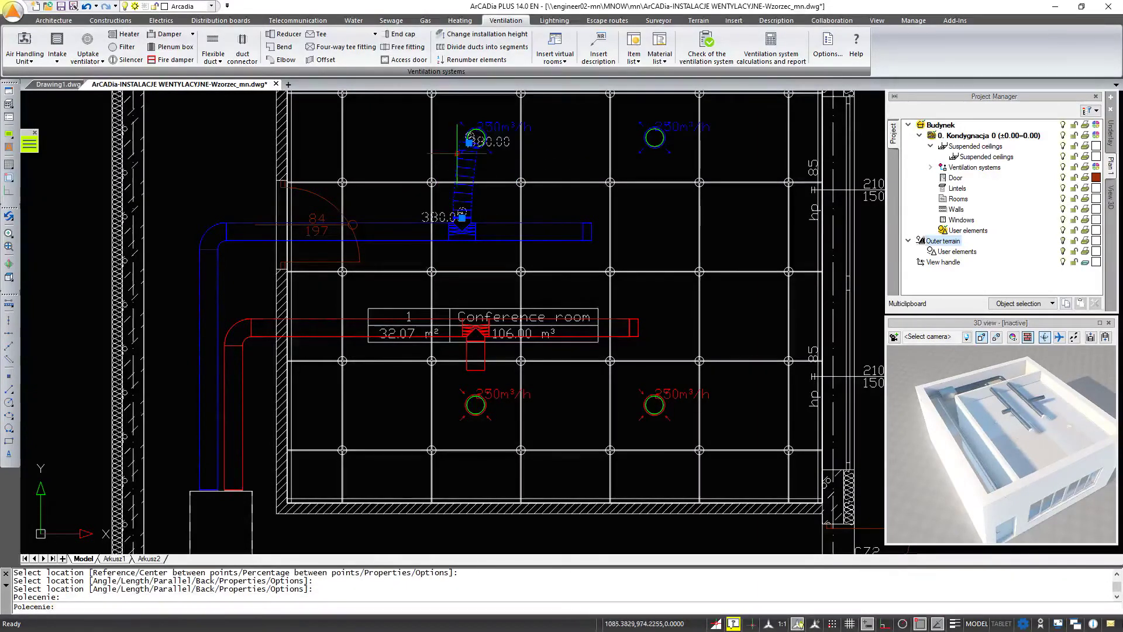
key(Delete)
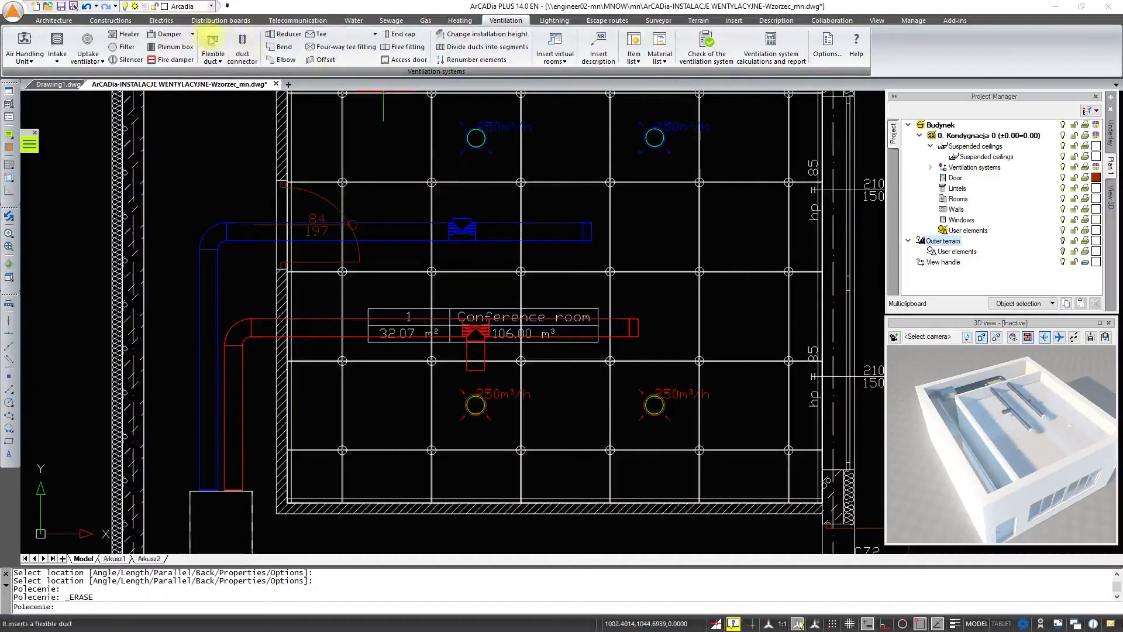
Step: Connect the upper-left and upper-right diffusers to the blue duct with flexible ducts
click(213, 40)
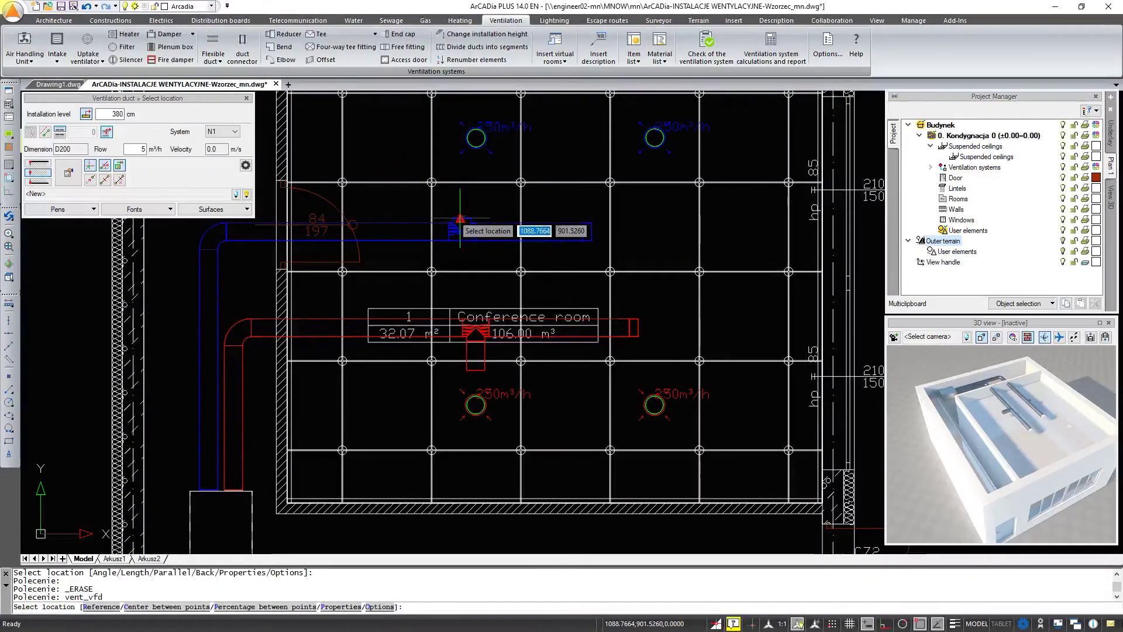
click(461, 229)
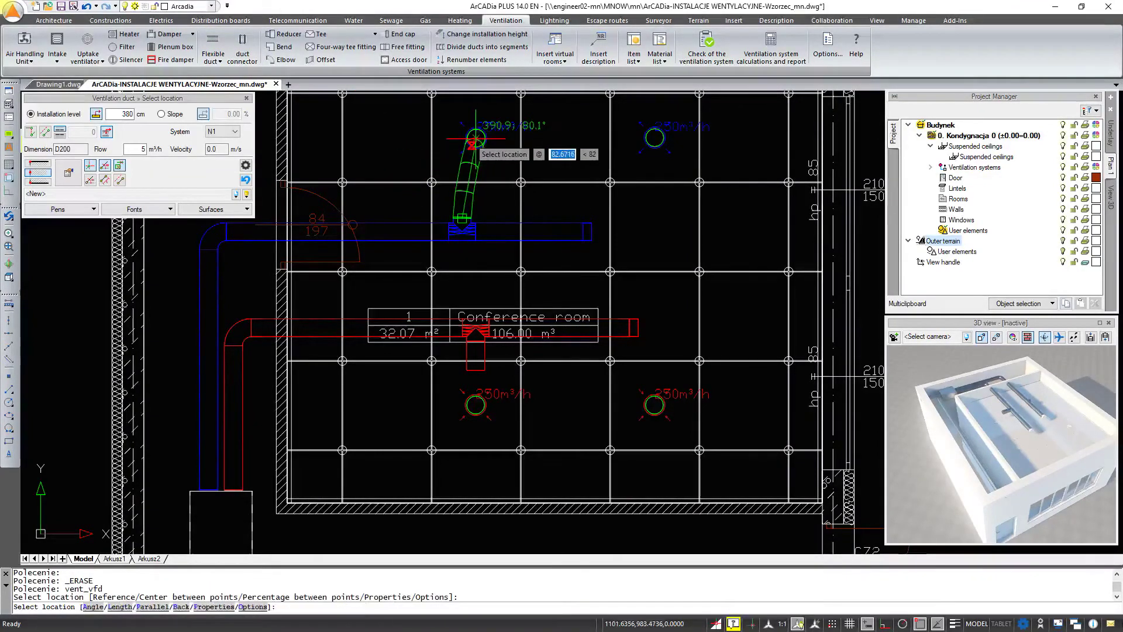
click(489, 169)
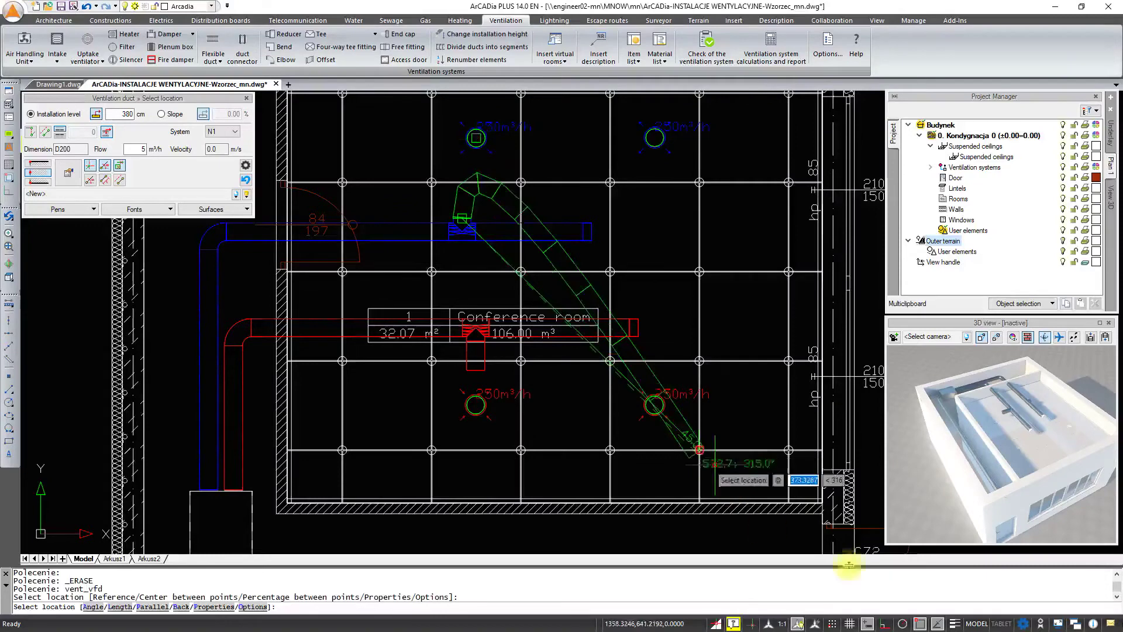
click(919, 624)
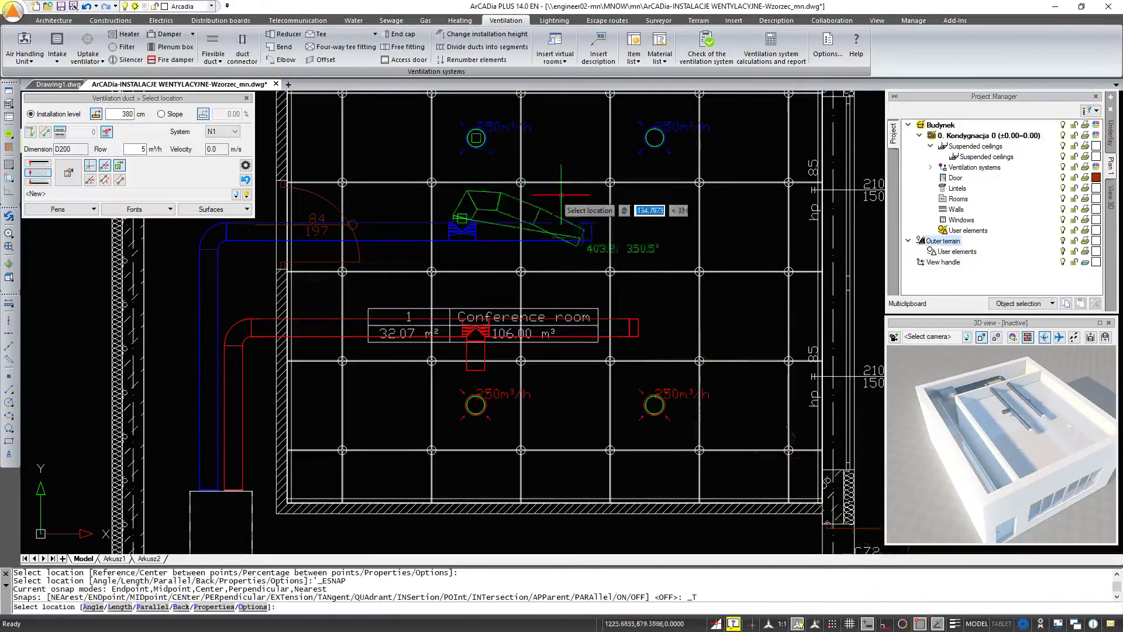
click(476, 138)
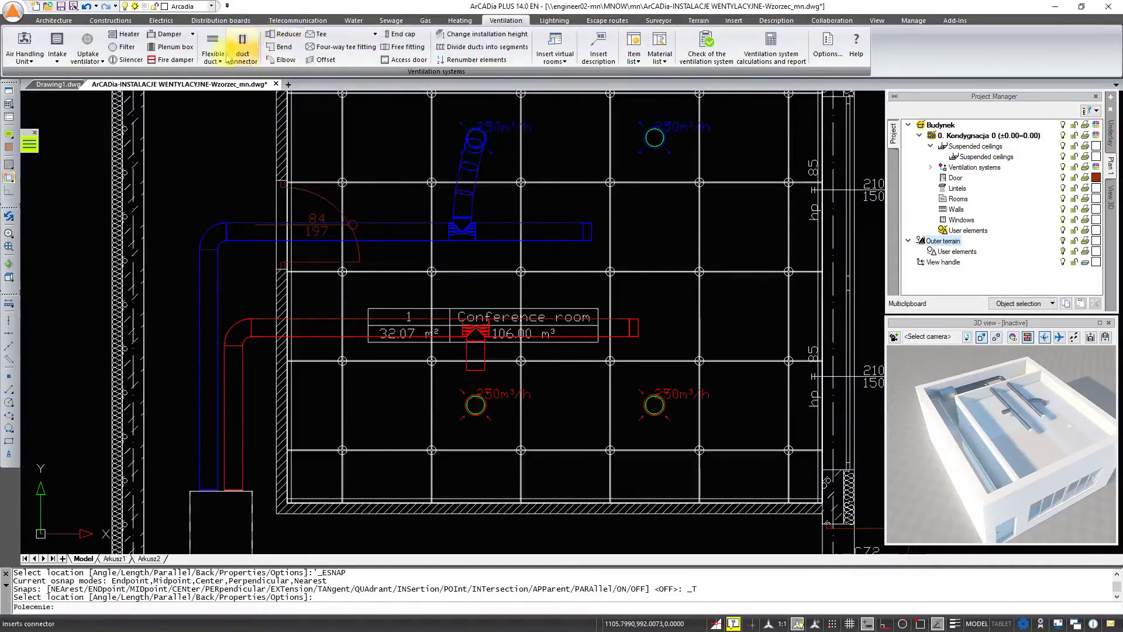
click(240, 46)
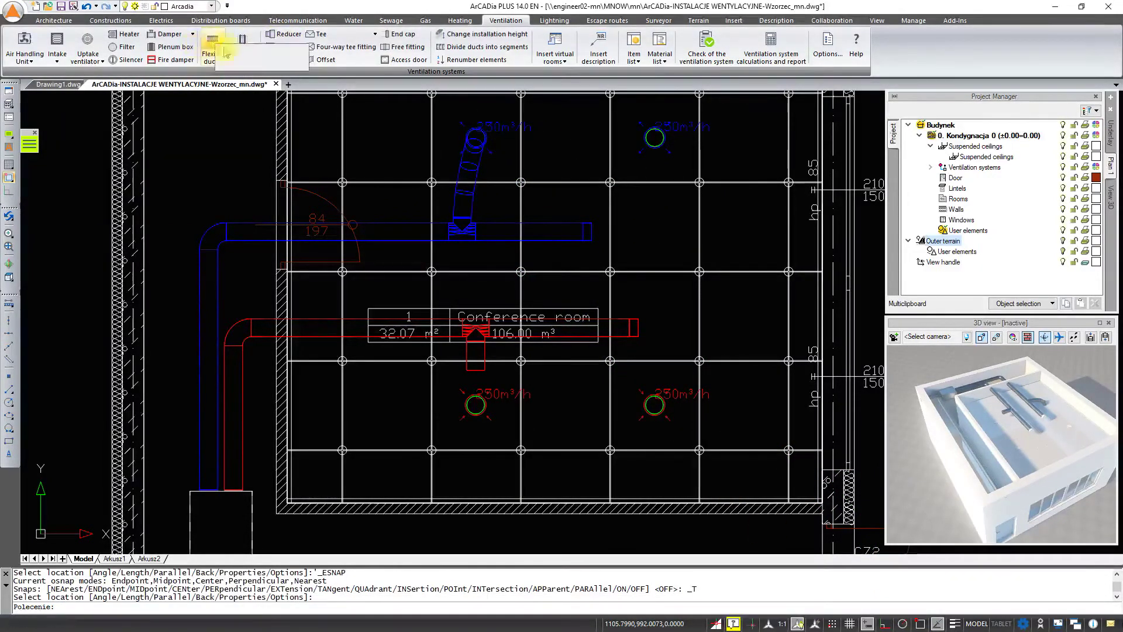
click(593, 234)
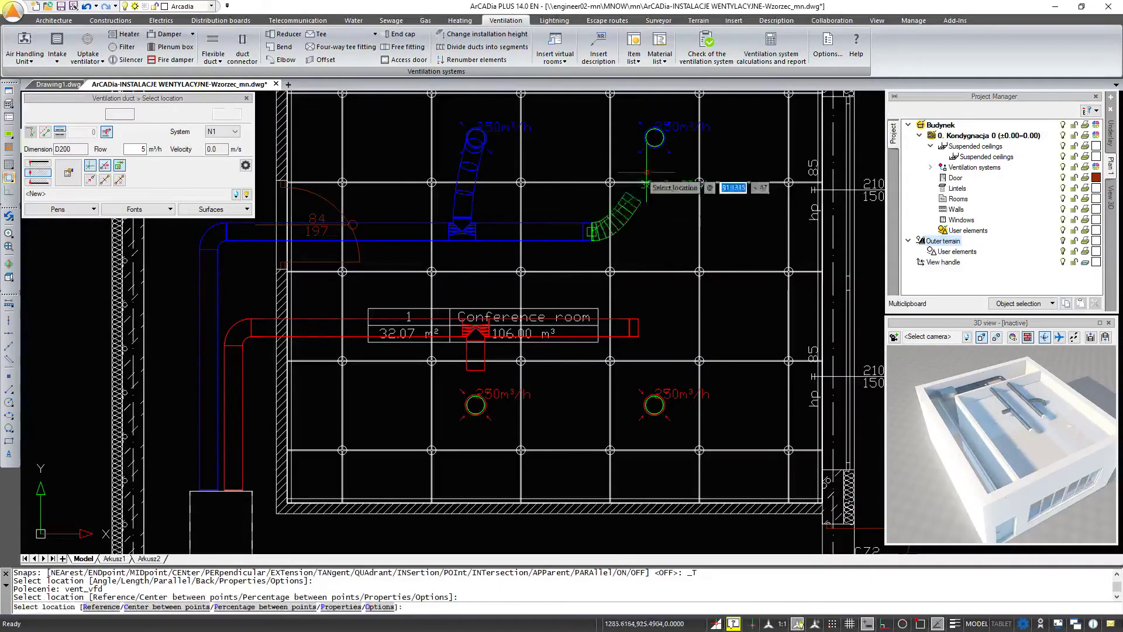
click(655, 138)
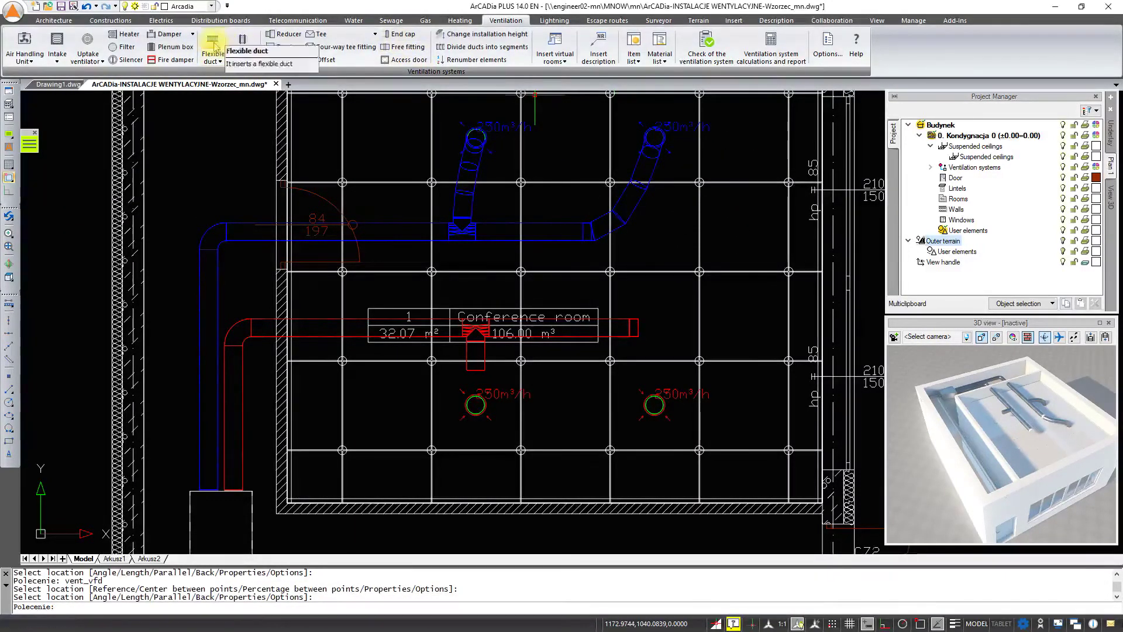
Step: Connect the lower-left and lower-right diffusers to the red duct with flexible ducts
click(214, 45)
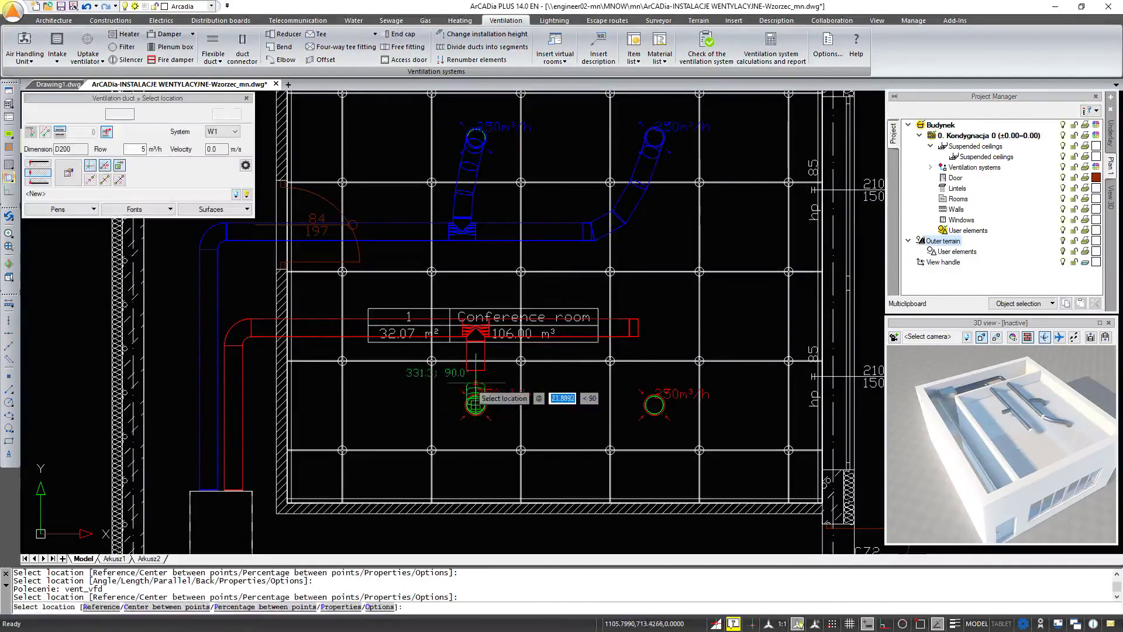
click(475, 403)
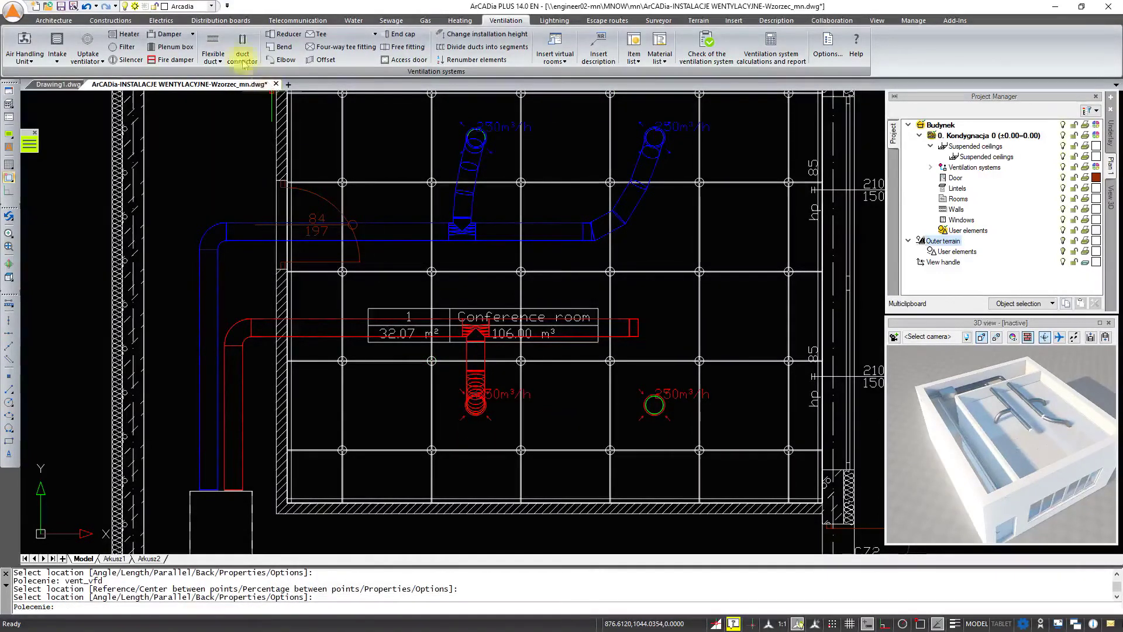
click(212, 44)
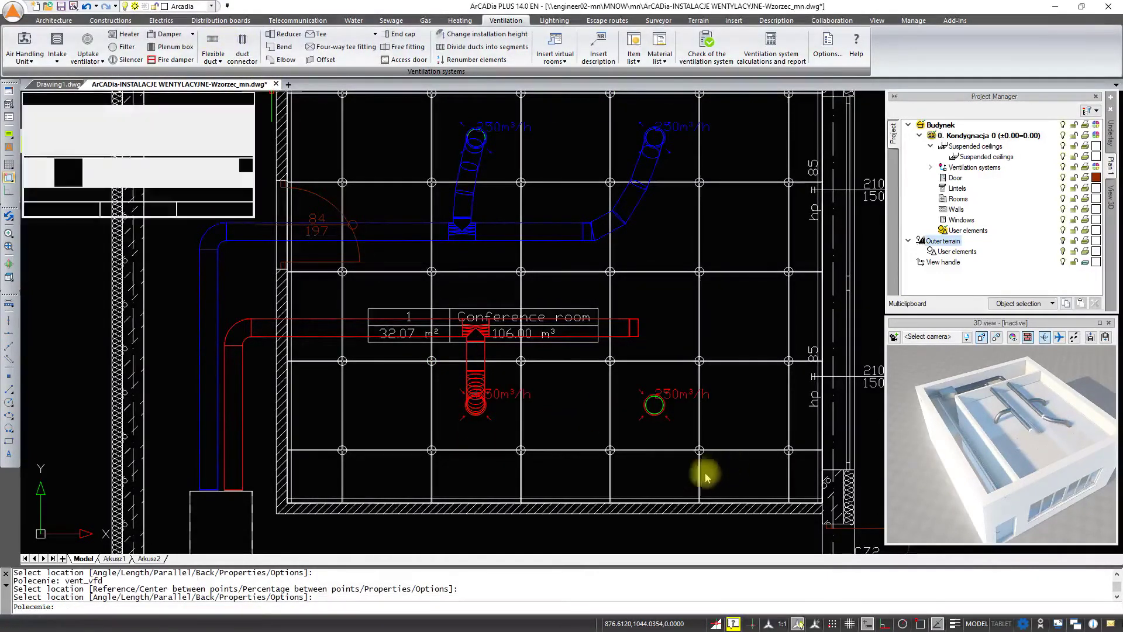
click(654, 403)
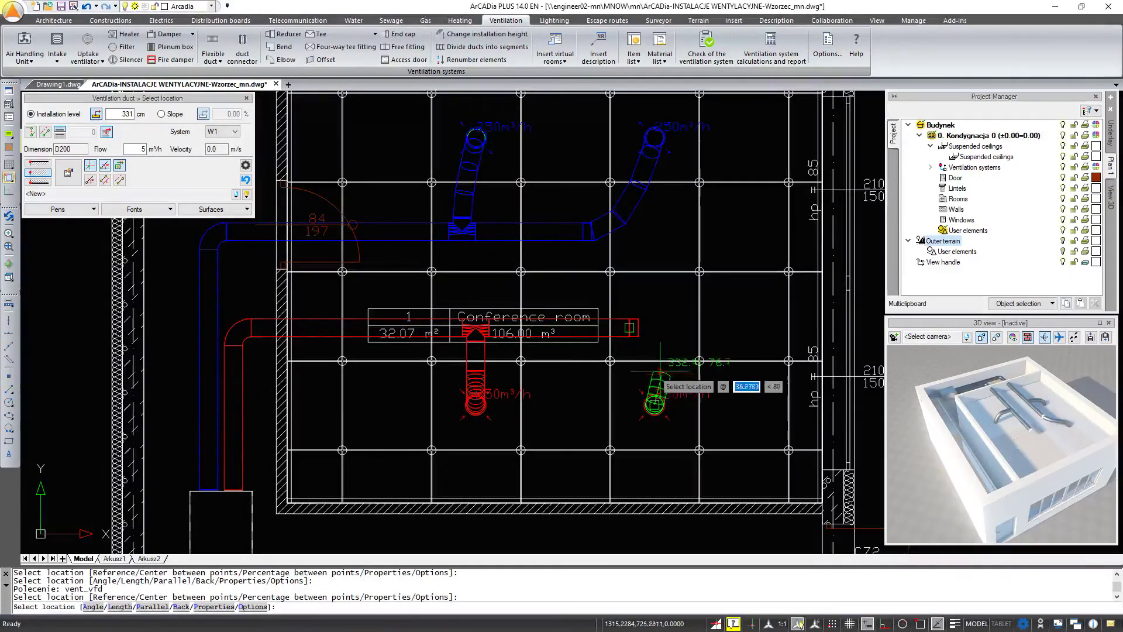
click(635, 326)
key(Escape)
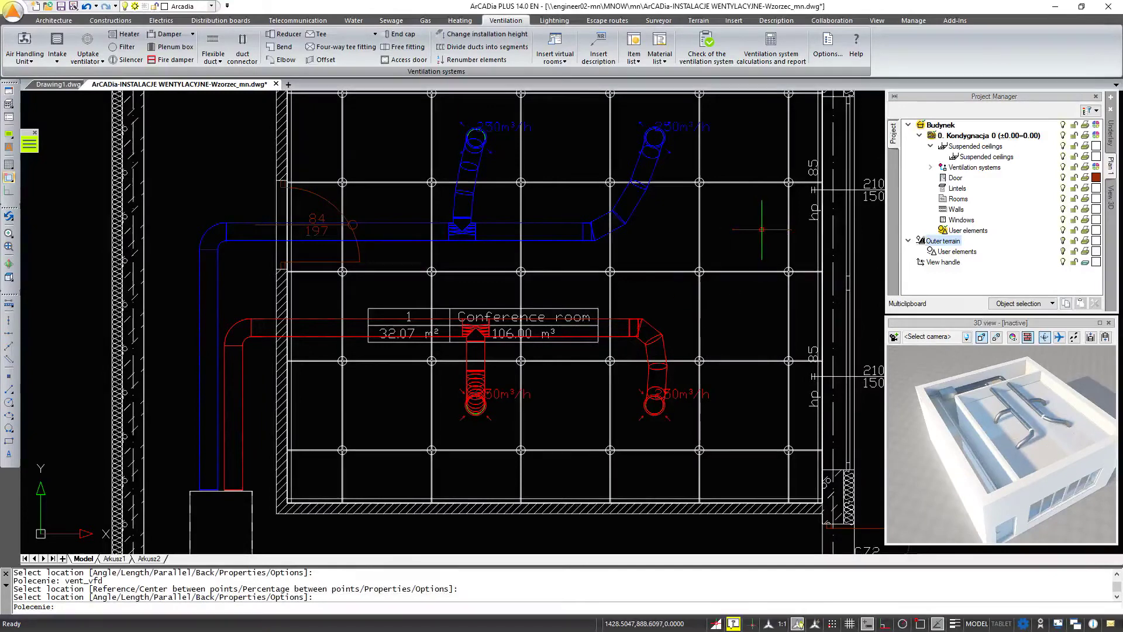
Step: Zoom out to the whole plan, run the ventilation check, and review the N1 and W1 connector warnings
key(Delete)
text(WIev)
key(Return)
text(VIEW)
key(Return)
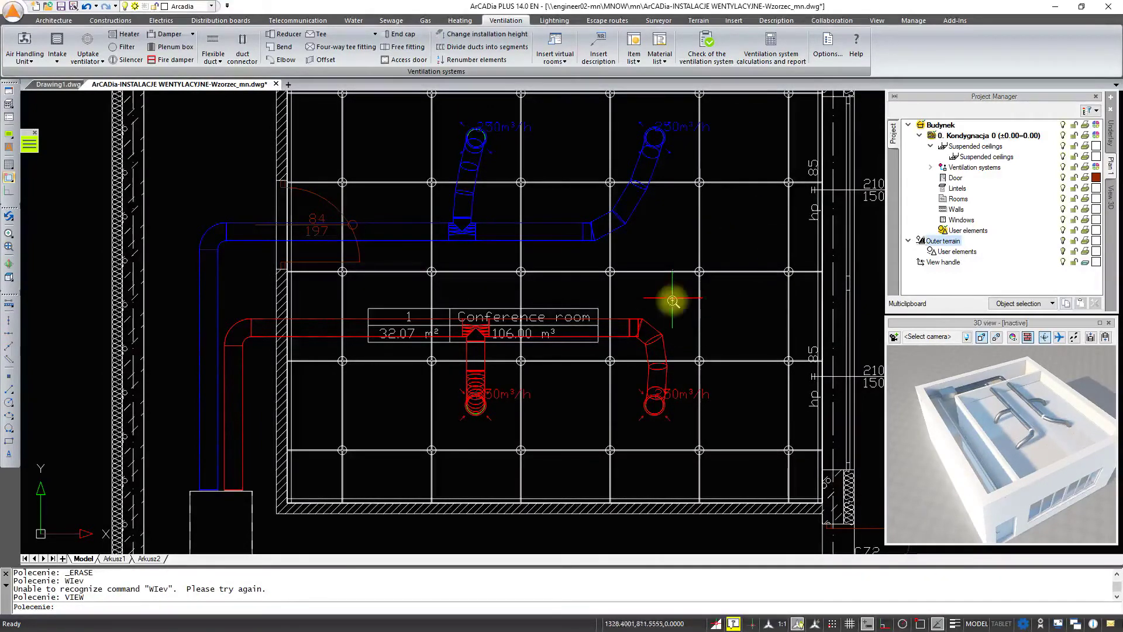
scroll(669, 319, down, 3)
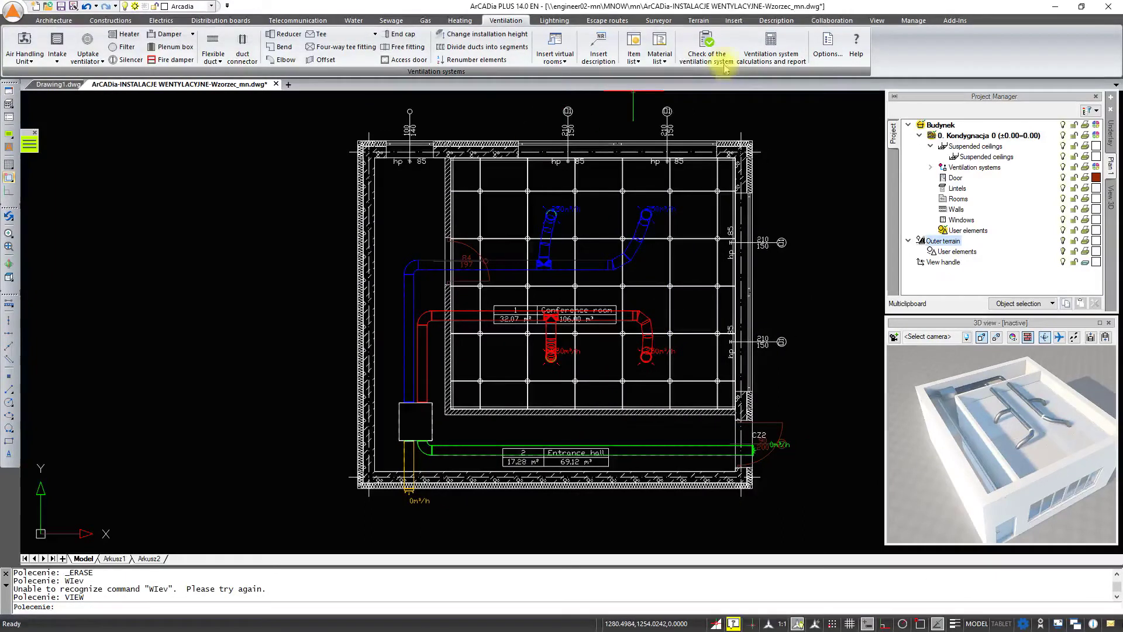
click(709, 51)
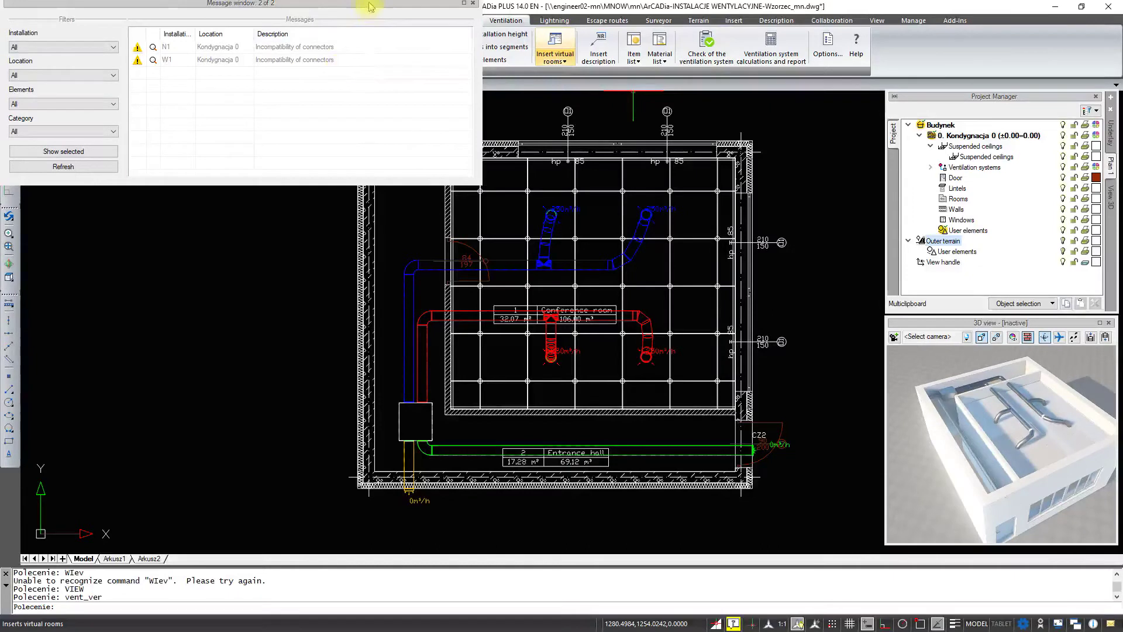
drag(371, 7, 401, 64)
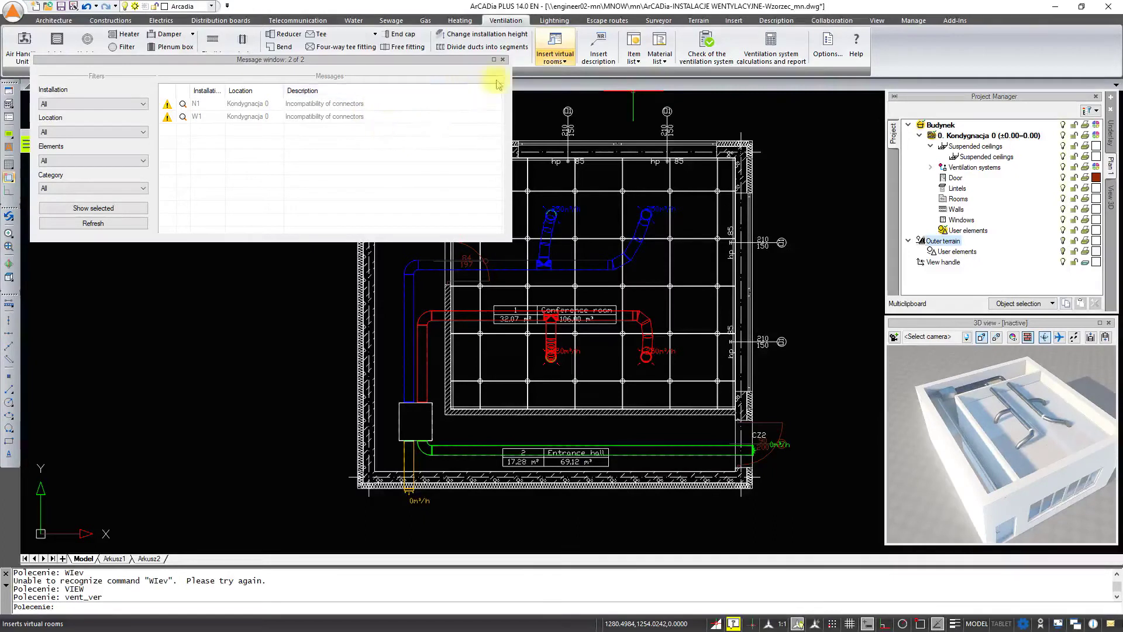
click(504, 61)
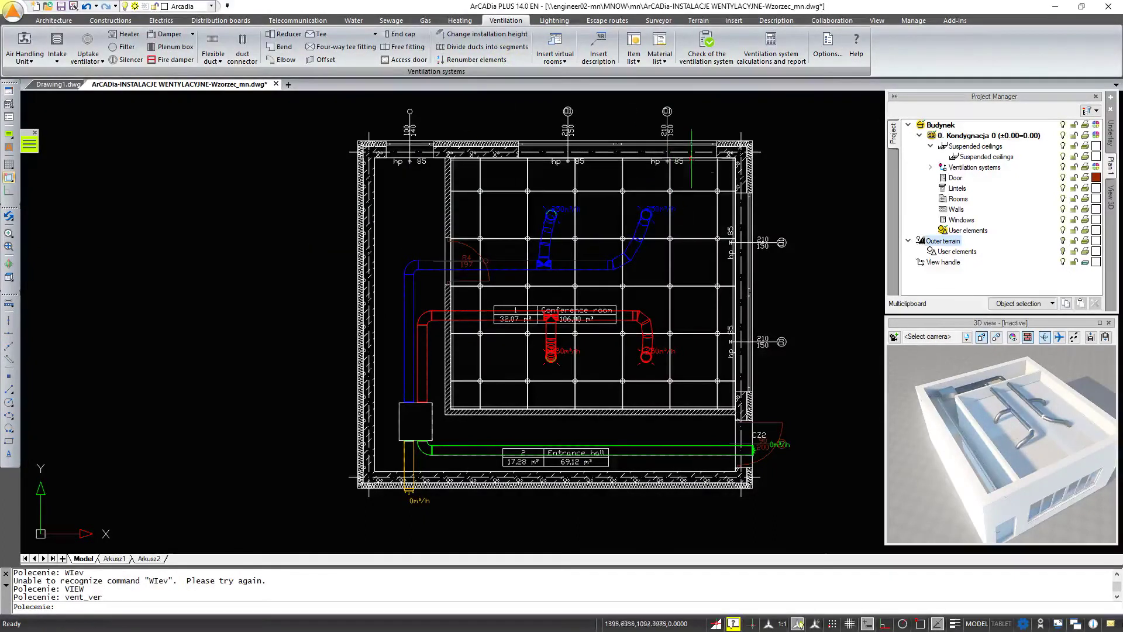
Step: Run the ventilation calculations and review the W1 and N1 hydraulic and acoustic results
click(762, 62)
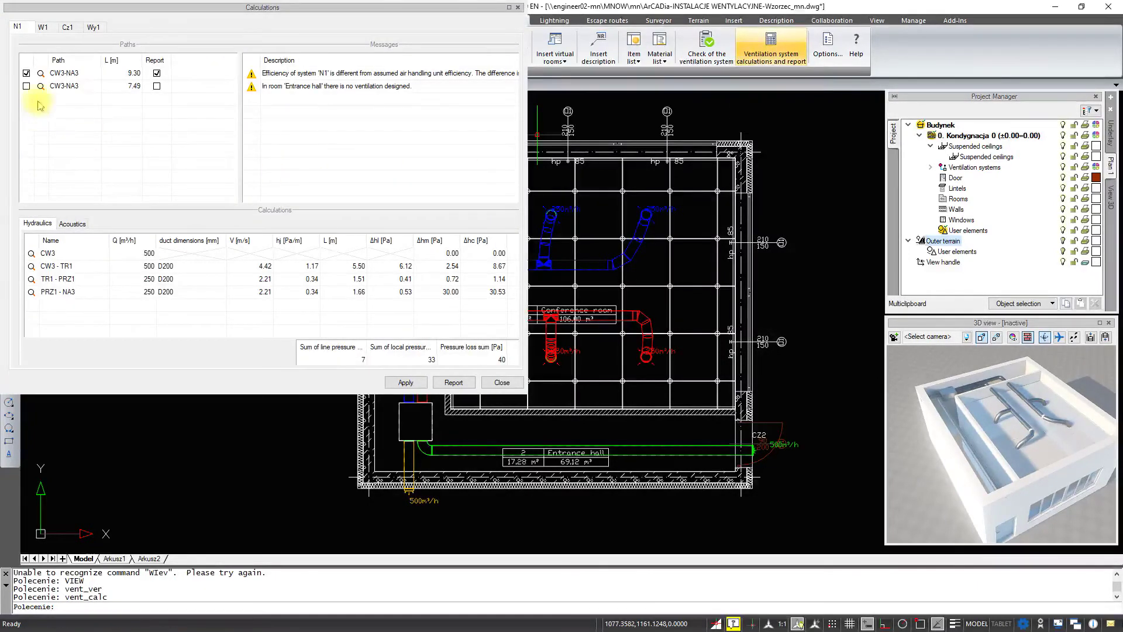
click(43, 29)
key(Right)
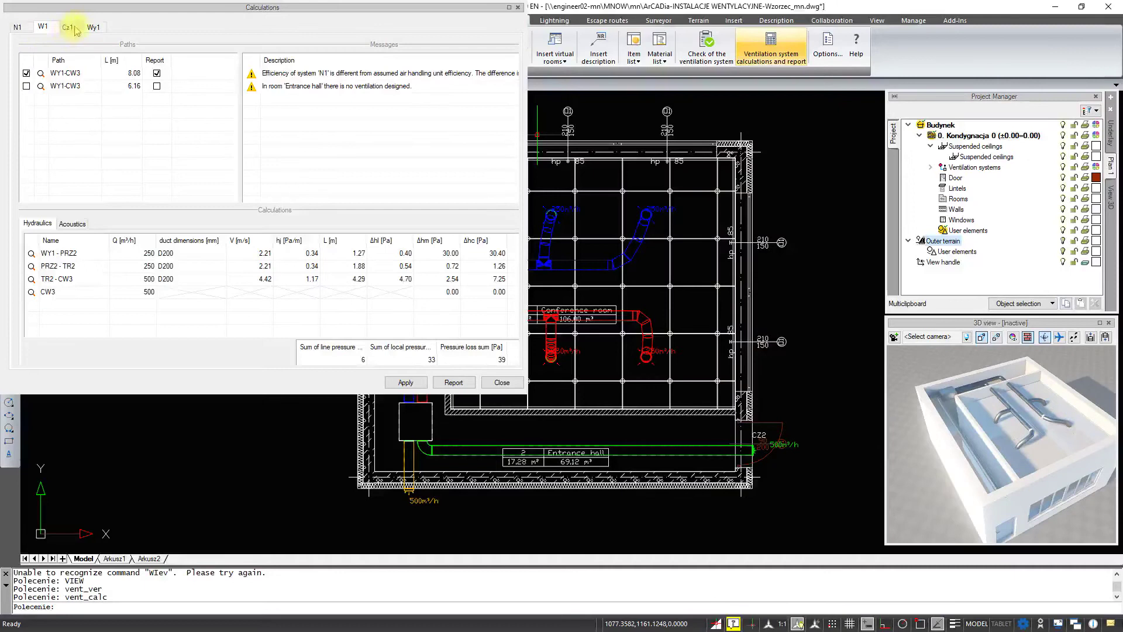
key(Right)
click(23, 29)
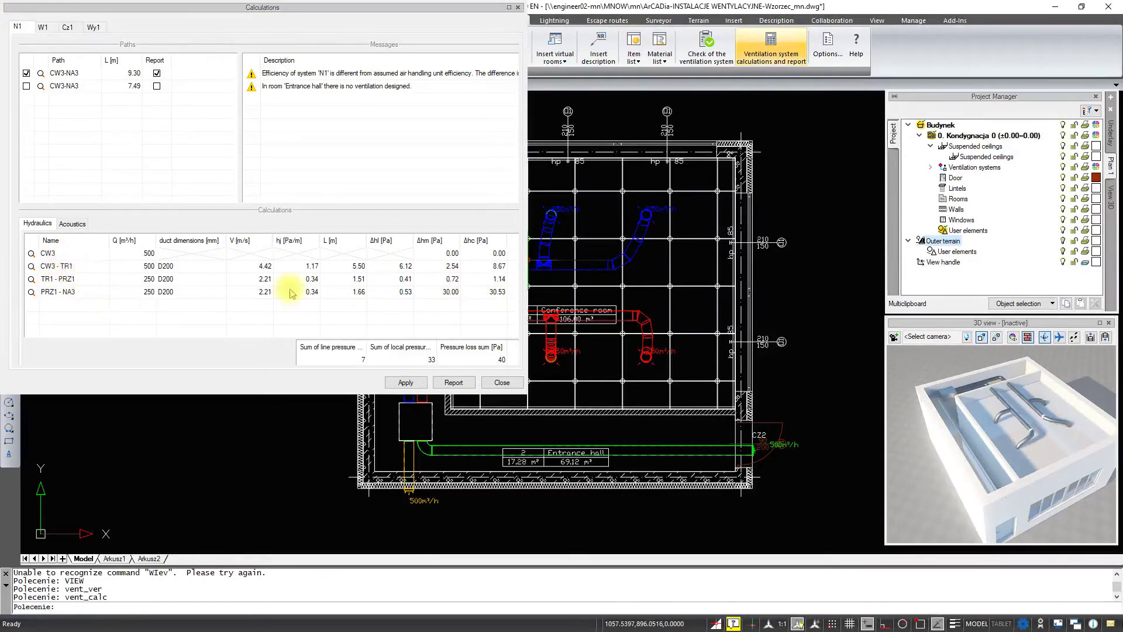
click(72, 224)
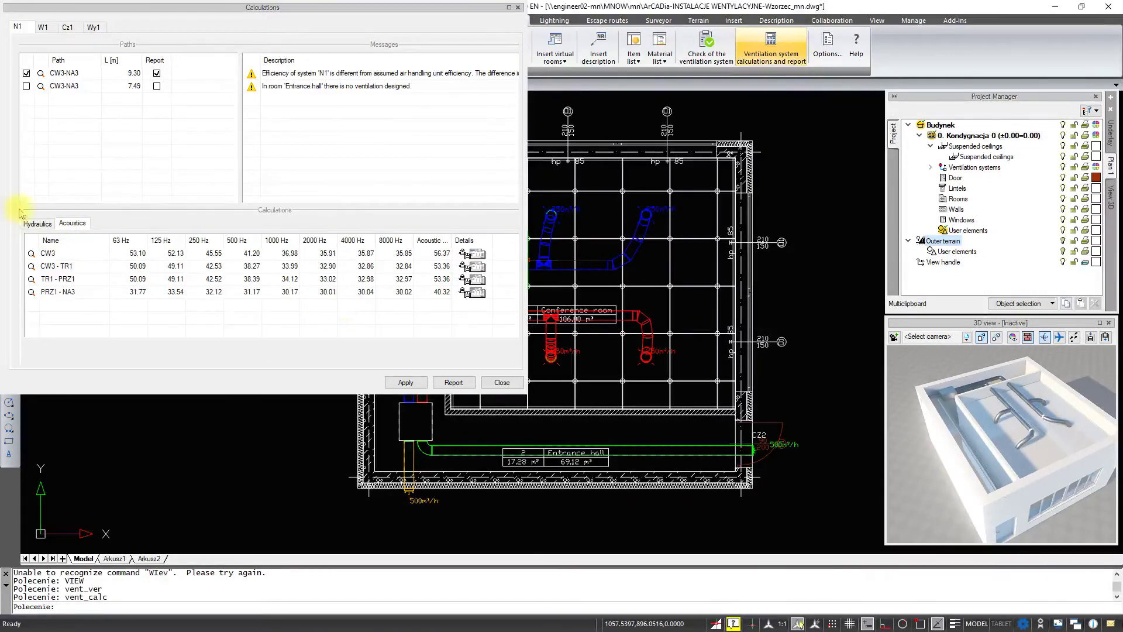
click(37, 223)
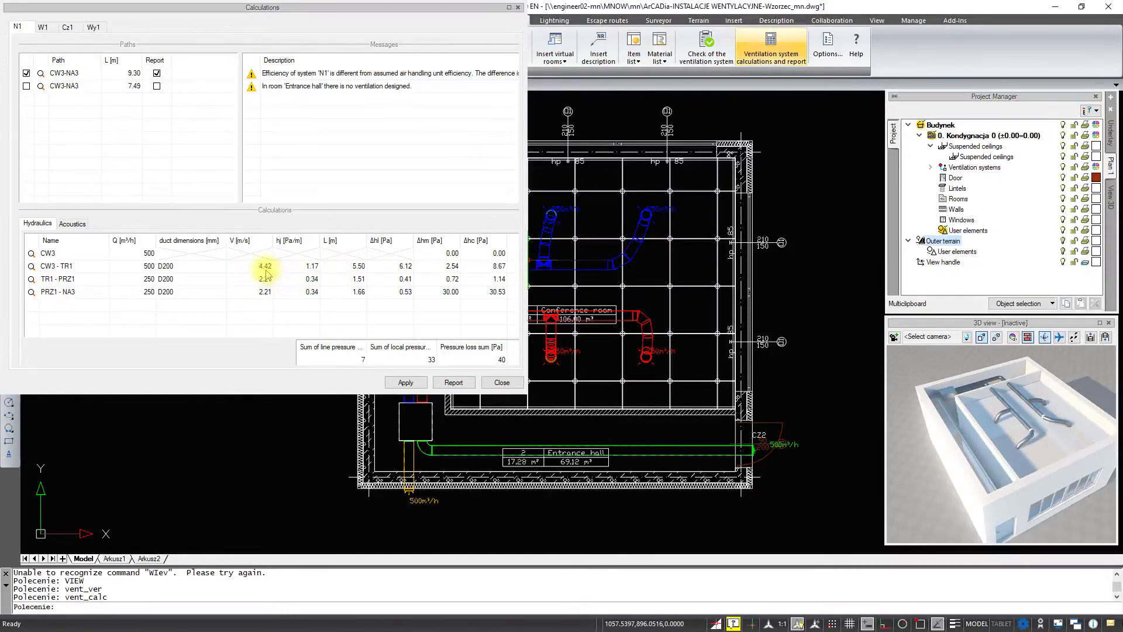
Step: Confirm the CW3 - TR1 duct properties and apply the N1 results to the installation
double_click(177, 267)
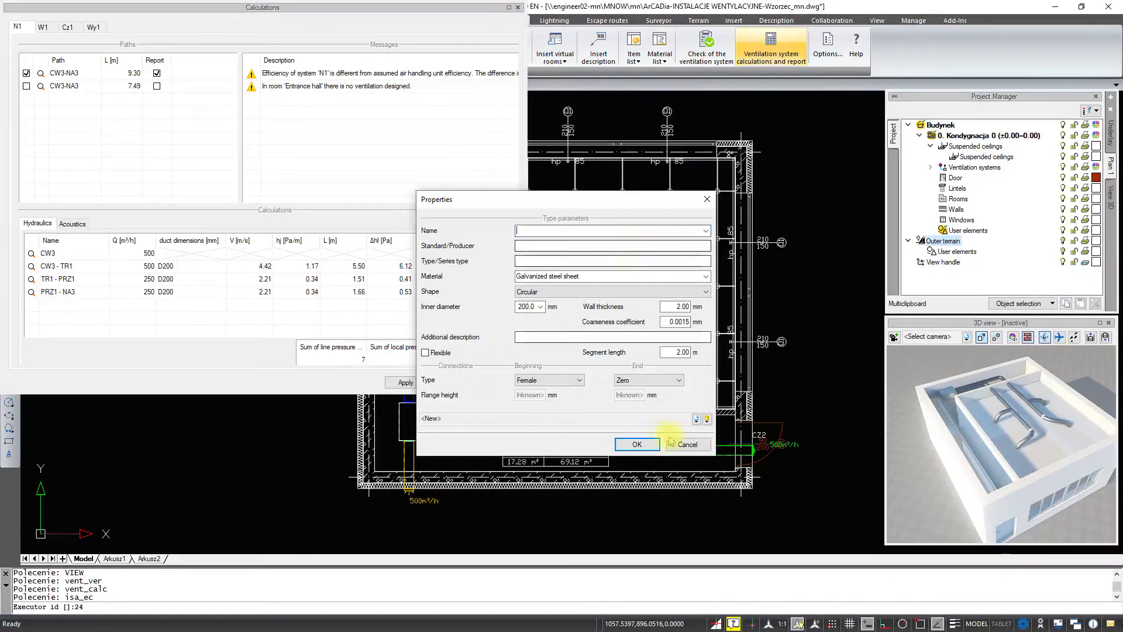
click(637, 444)
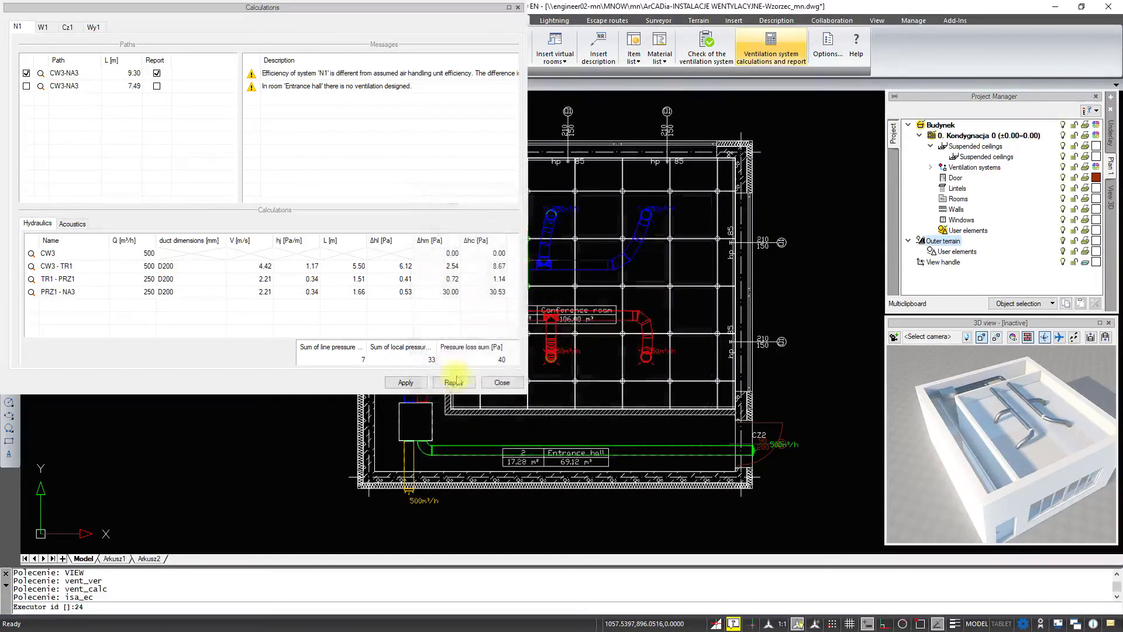
click(404, 382)
click(655, 356)
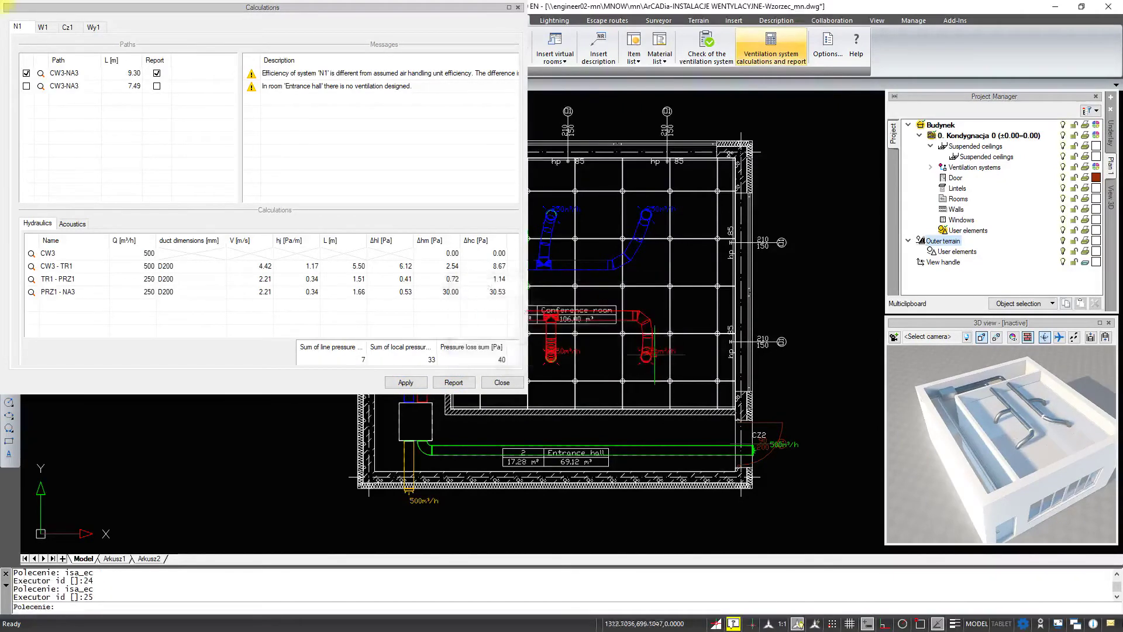
Step: Close the calculations, renumber the installation elements, and dismiss the connector warnings
click(518, 8)
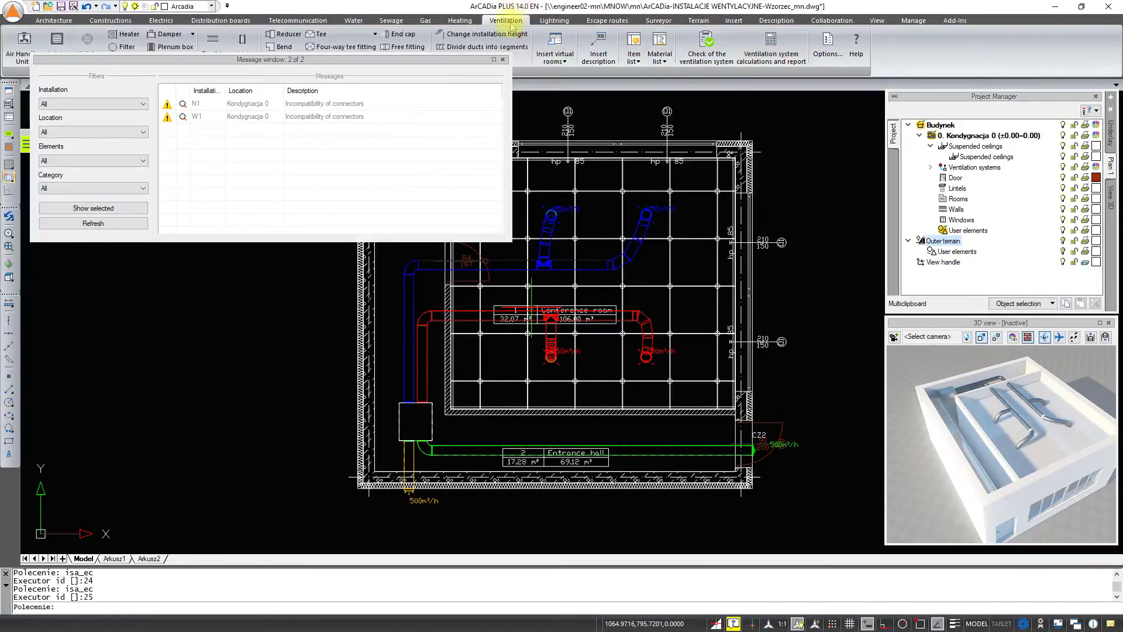
click(507, 74)
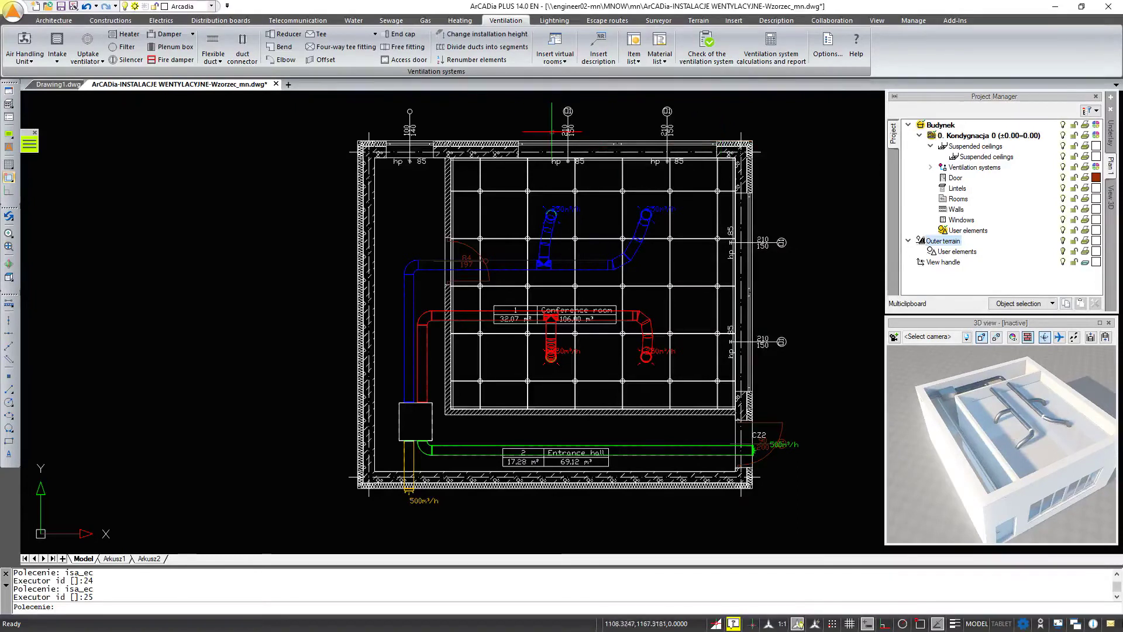
click(476, 61)
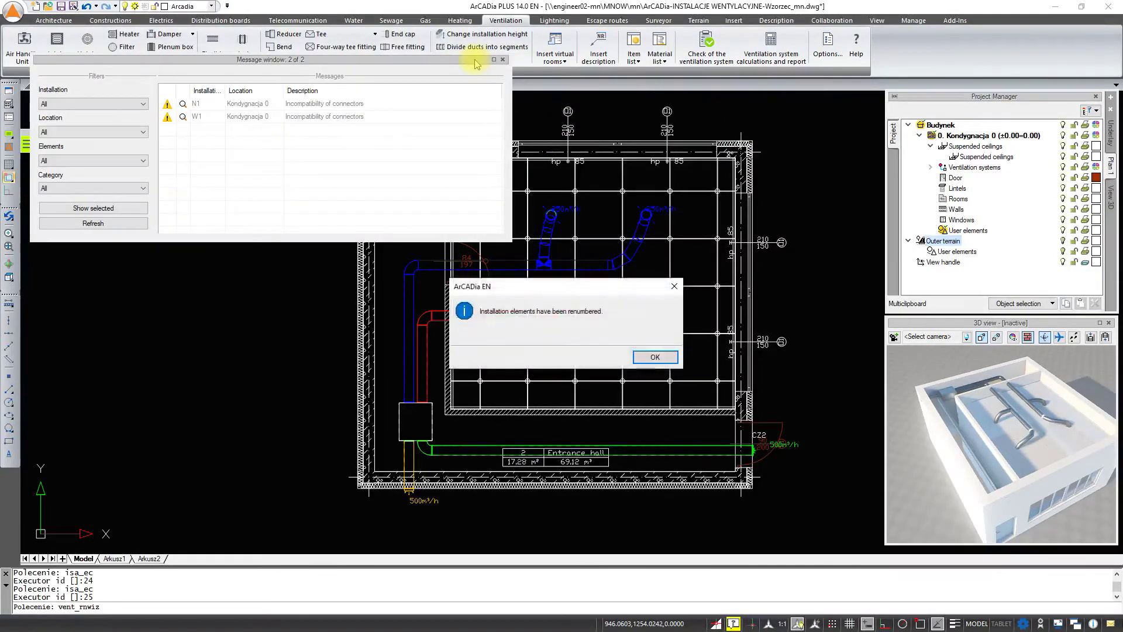
key(Return)
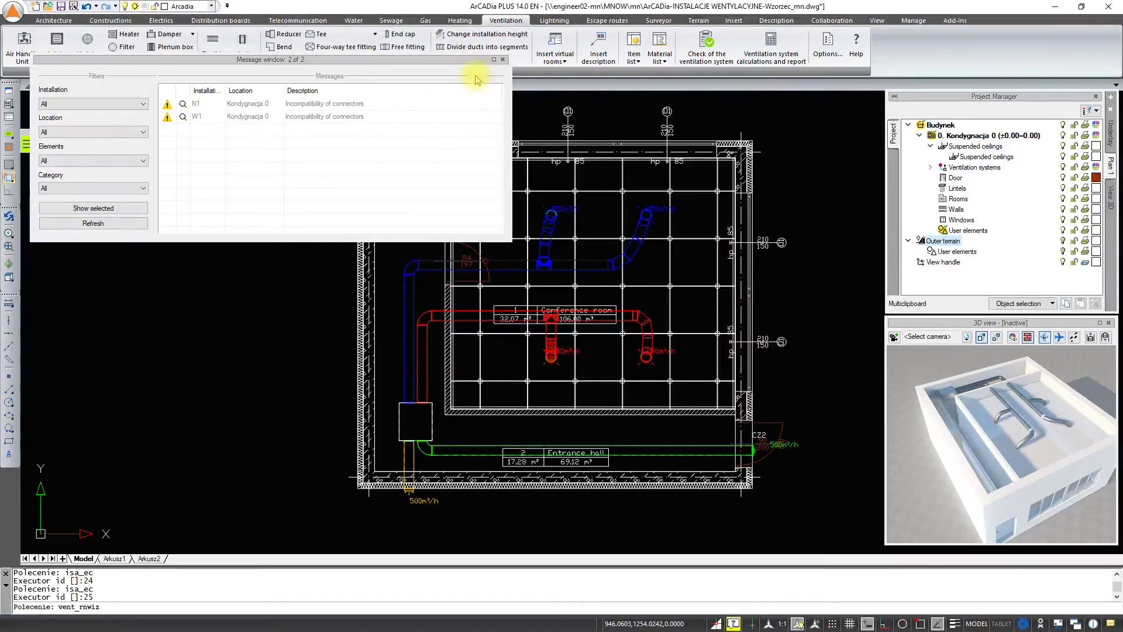
click(504, 60)
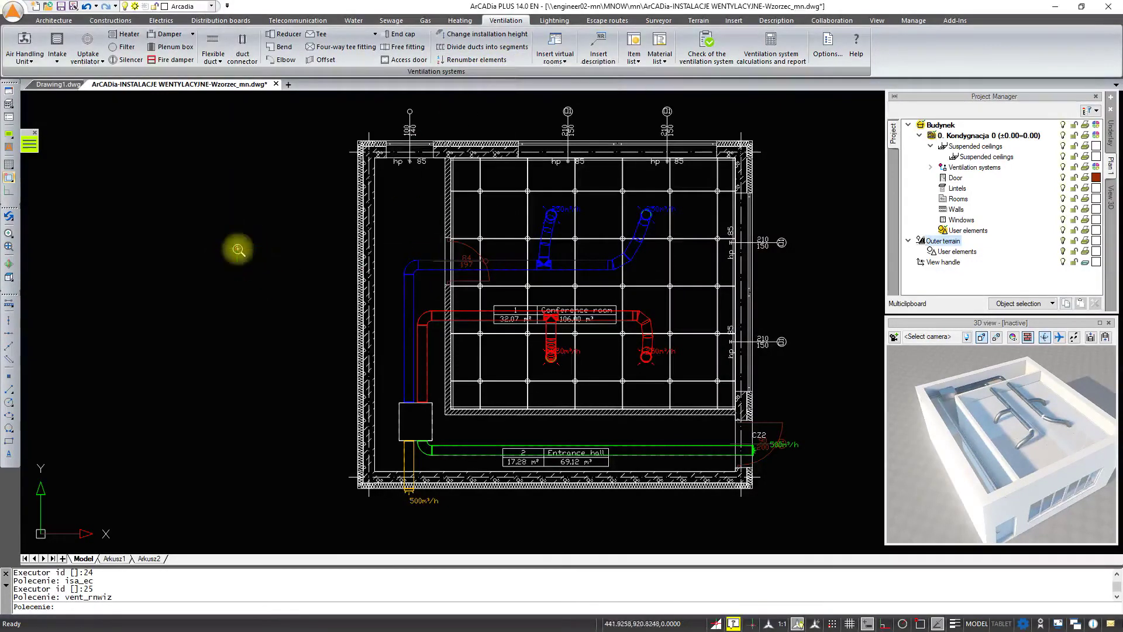
scroll(238, 249, down, 3)
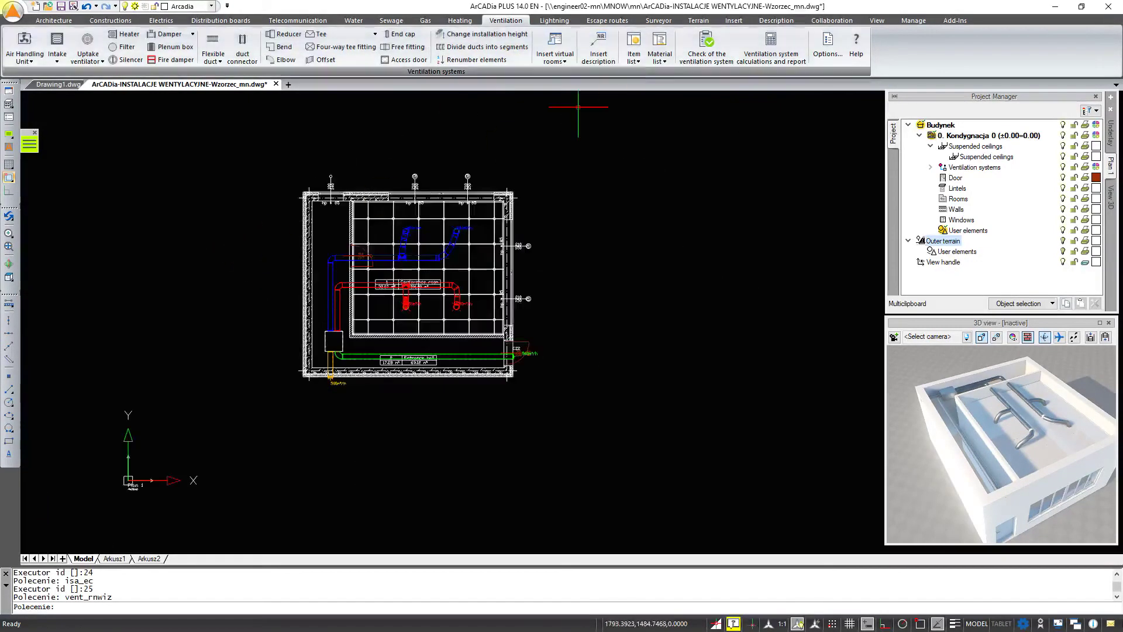
Step: Place the ventilation element list right of the plan and the 27-row materials list below it
click(634, 43)
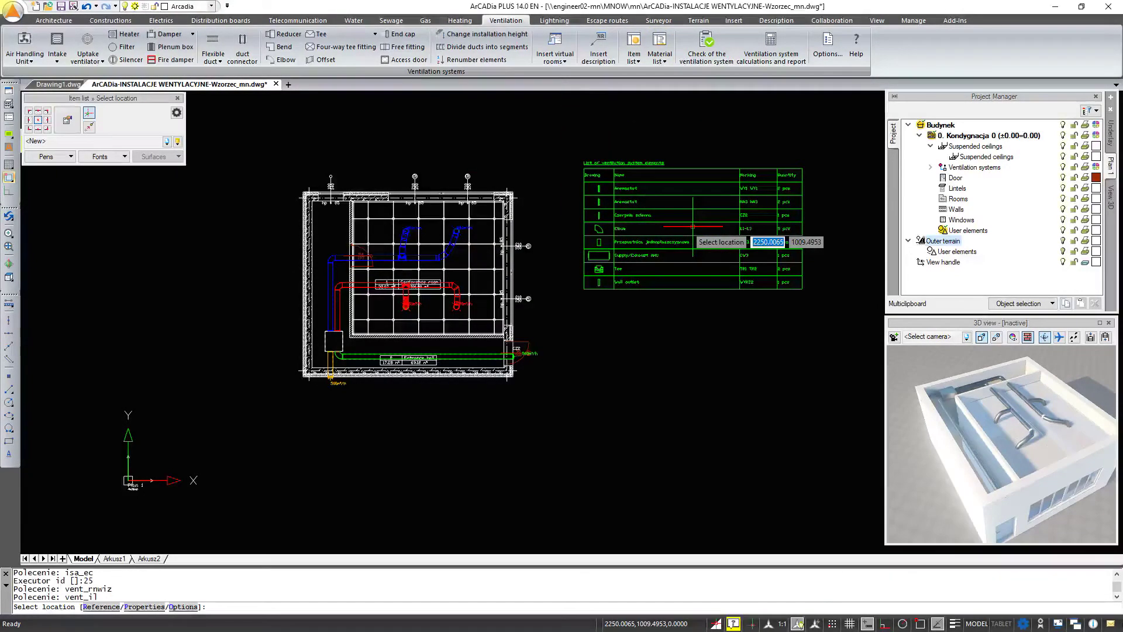
click(692, 227)
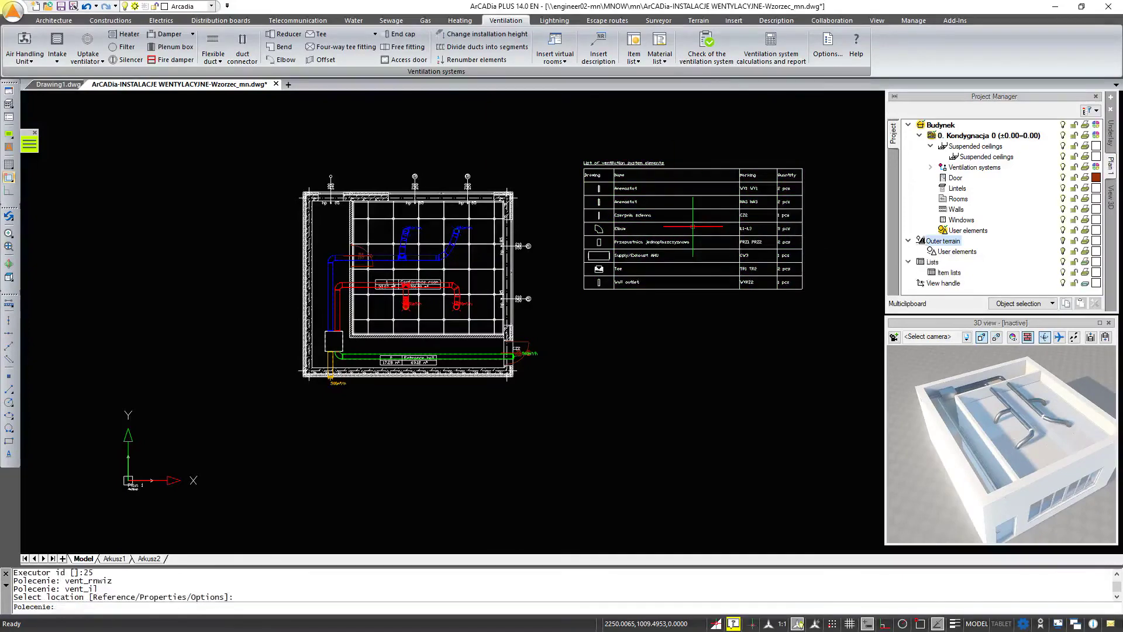
click(660, 42)
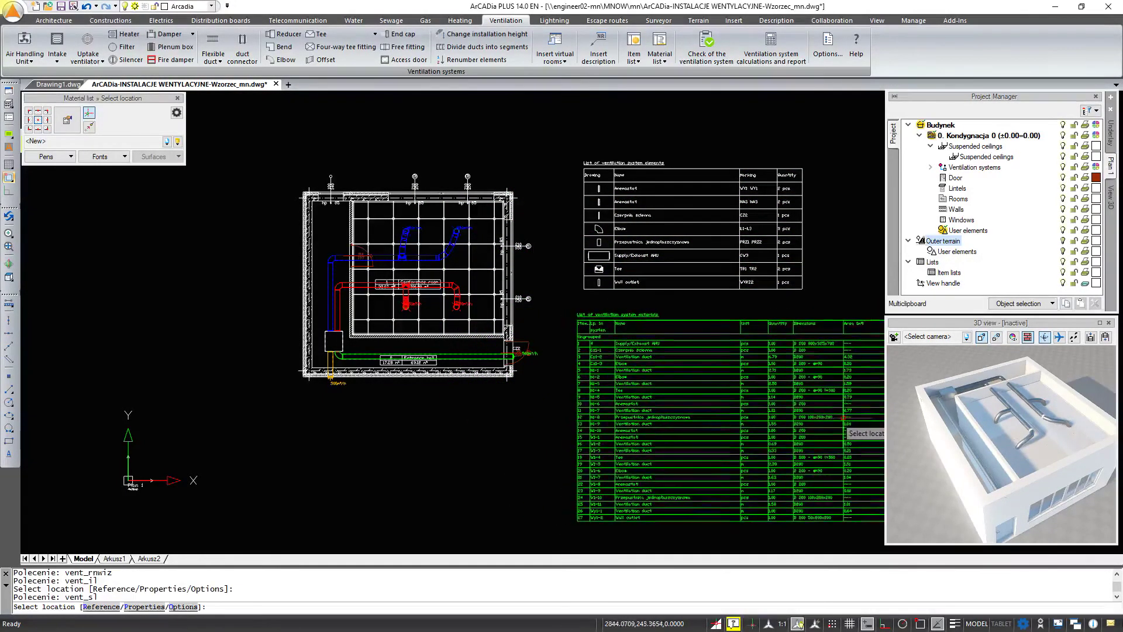
click(843, 418)
scroll(639, 401, up, 5)
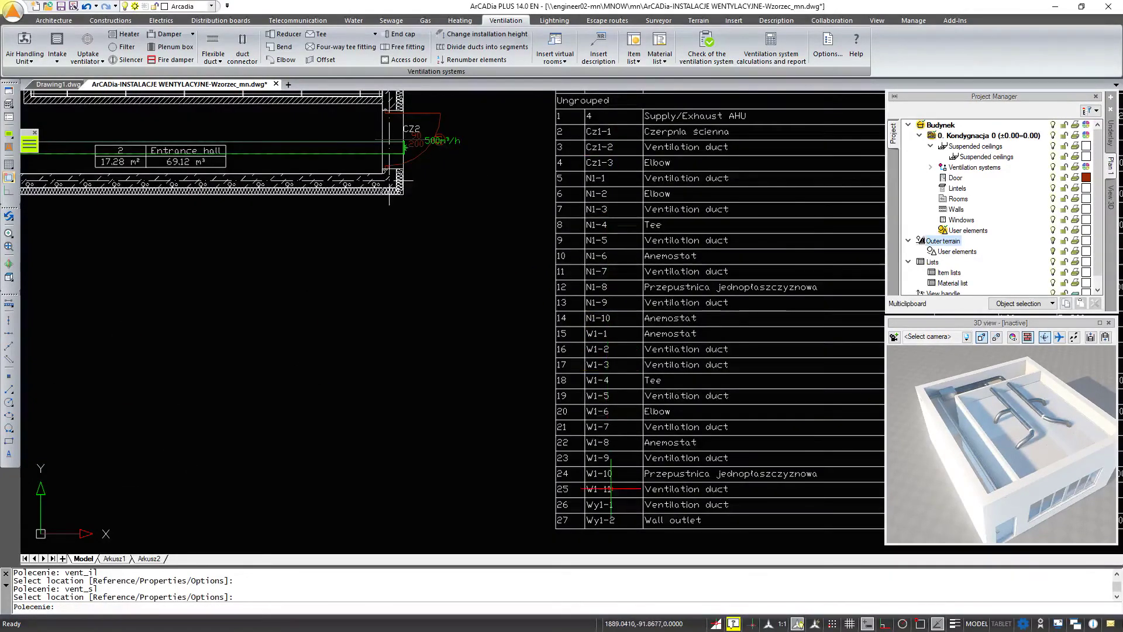
scroll(611, 488, down, 6)
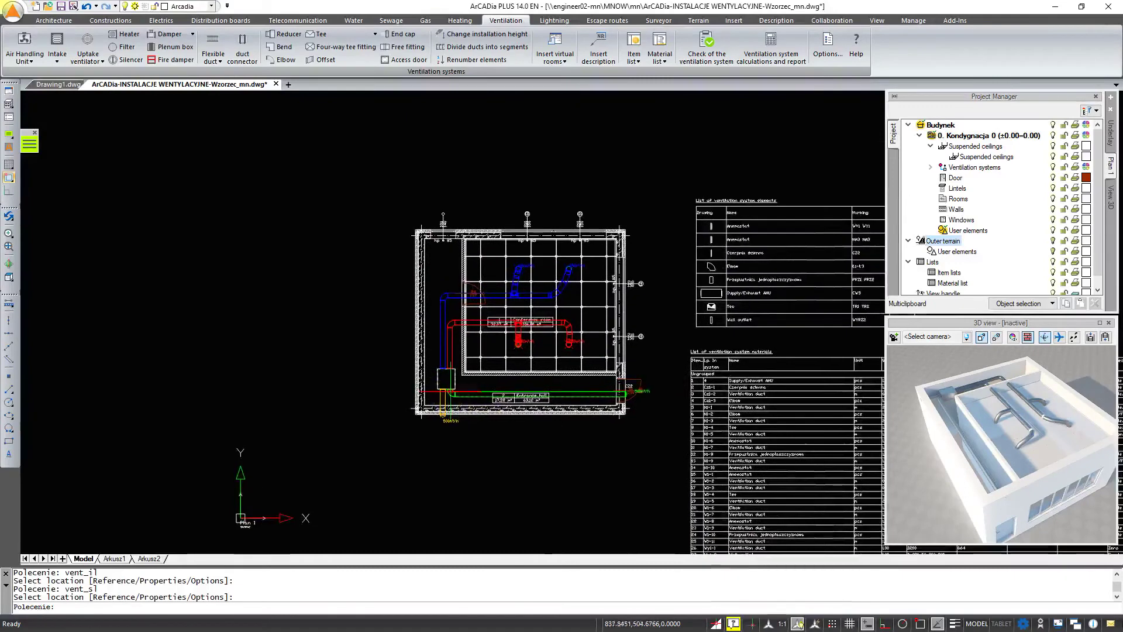
scroll(463, 371, up, 5)
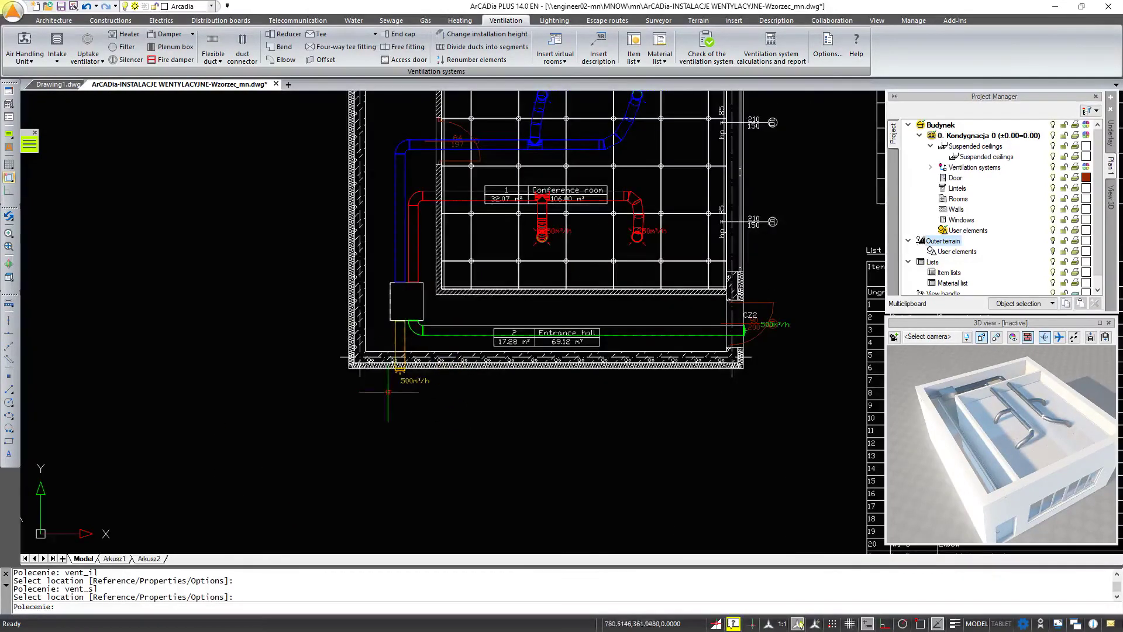
scroll(387, 392, up, 3)
click(401, 369)
Step: Add a WYRZ2 description label below the Entrance hall outlet
click(596, 63)
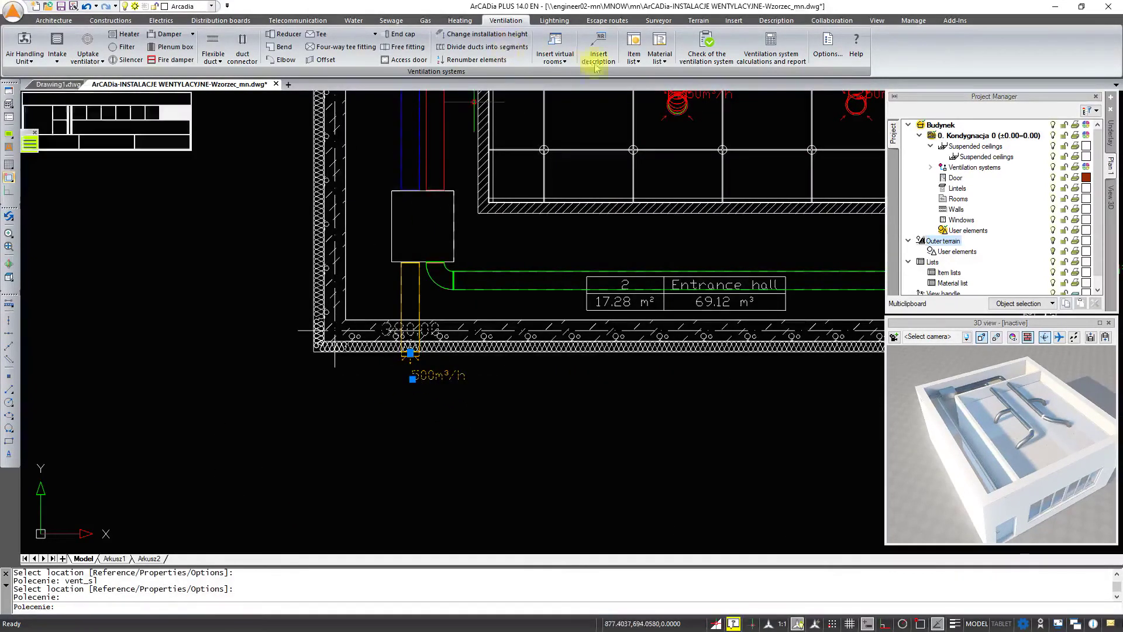
click(404, 355)
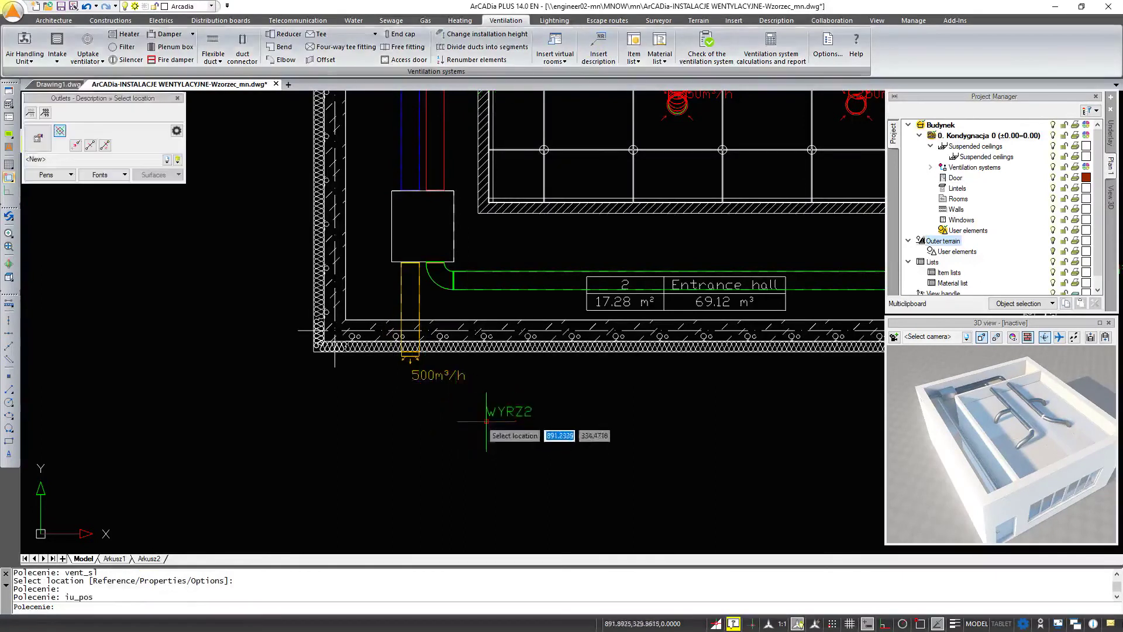
click(486, 421)
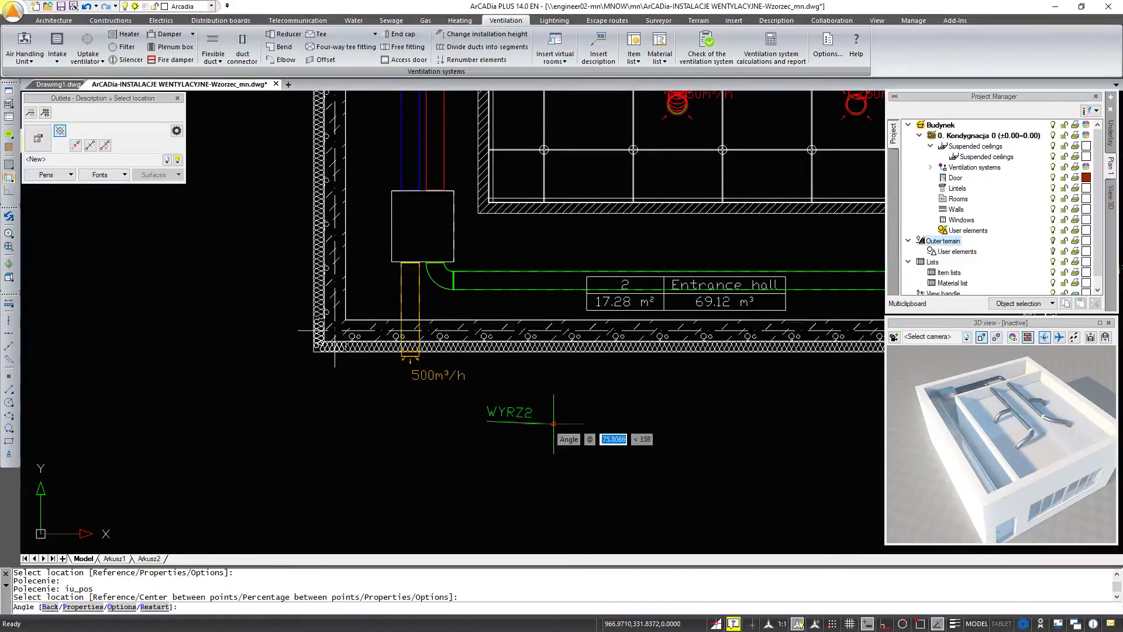
click(552, 427)
Step: Set the WYRZ2 label's property to Flow so it reads Flow 500 m³/h
double_click(514, 414)
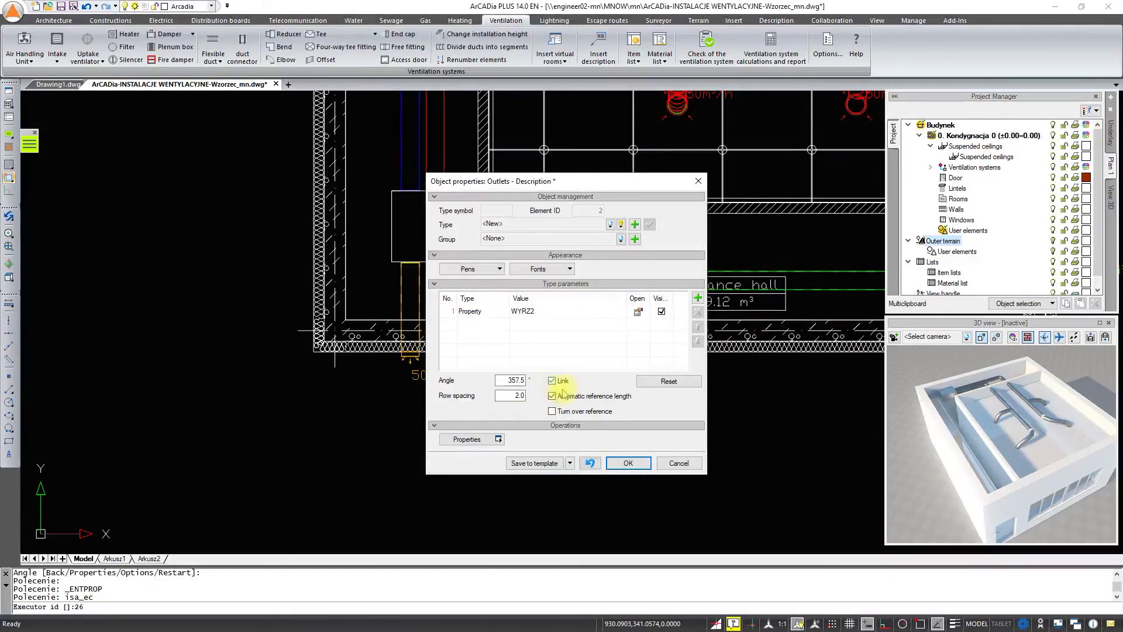
click(639, 313)
click(587, 250)
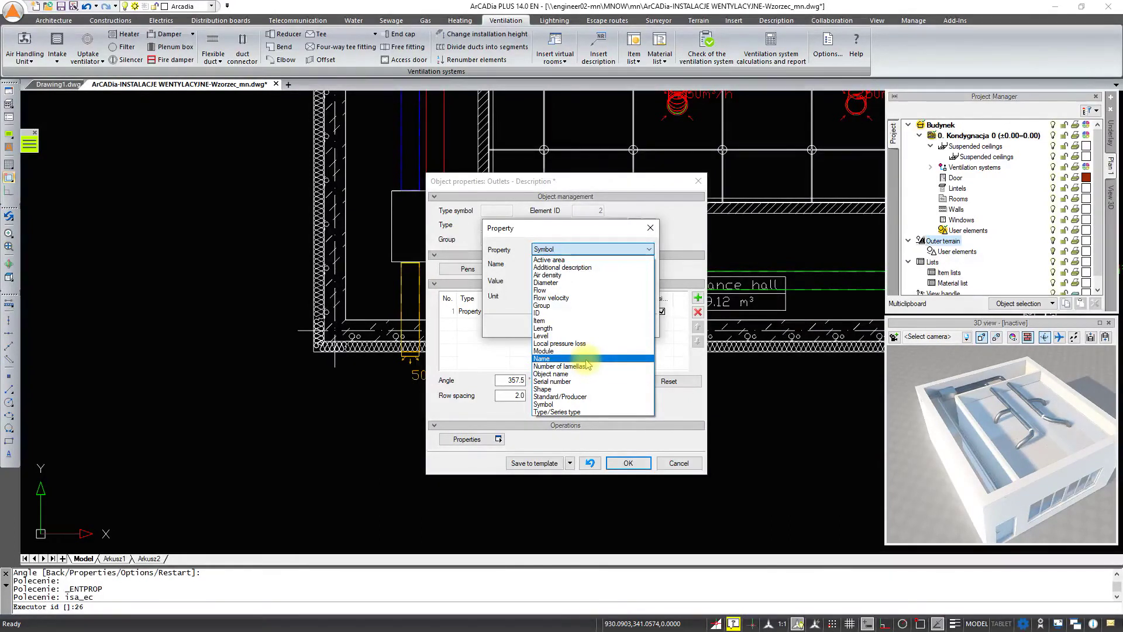
click(564, 290)
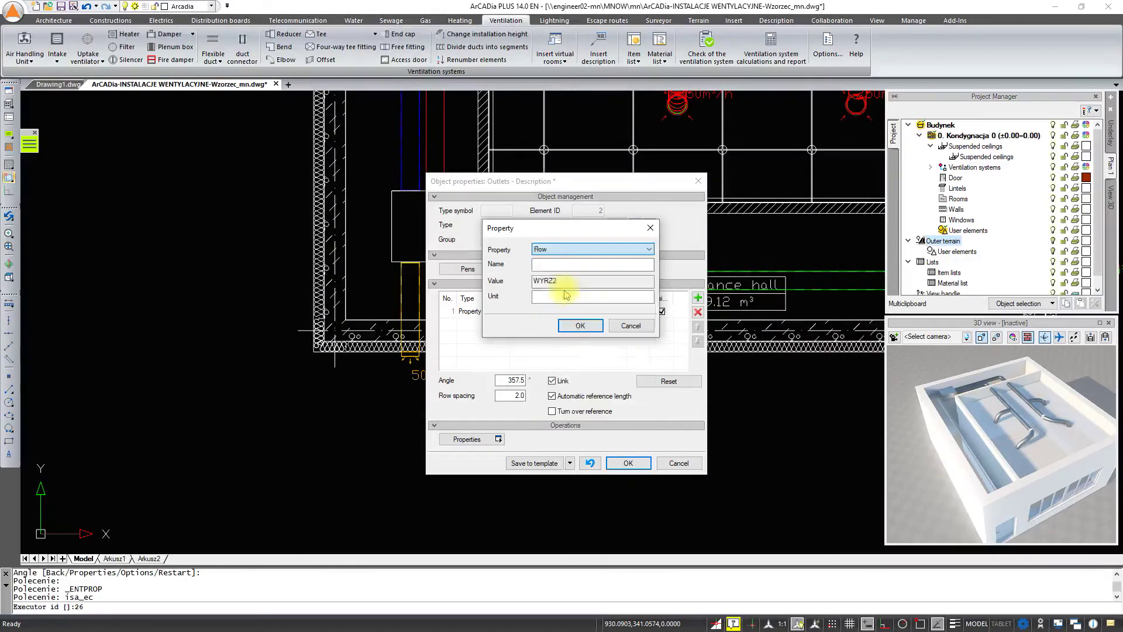
click(581, 324)
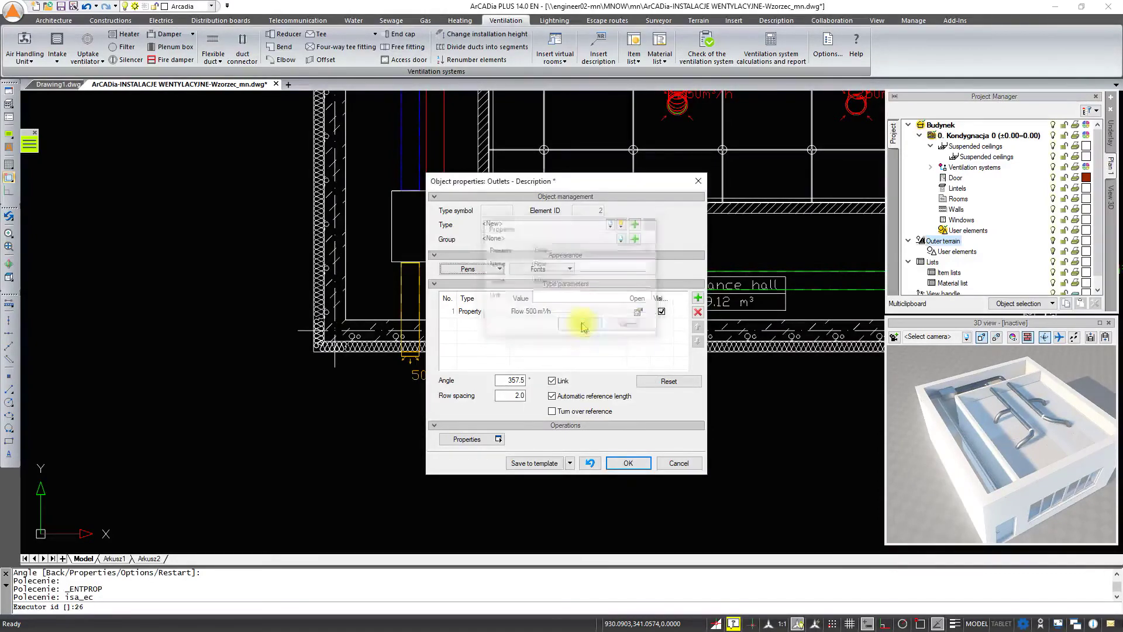
click(619, 462)
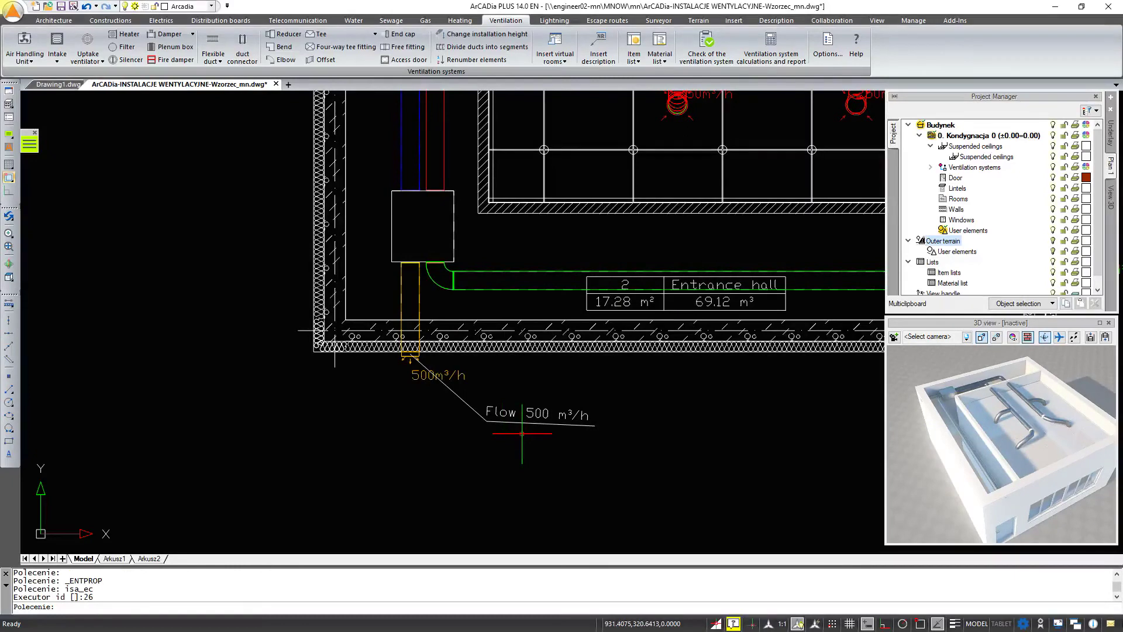
click(390, 236)
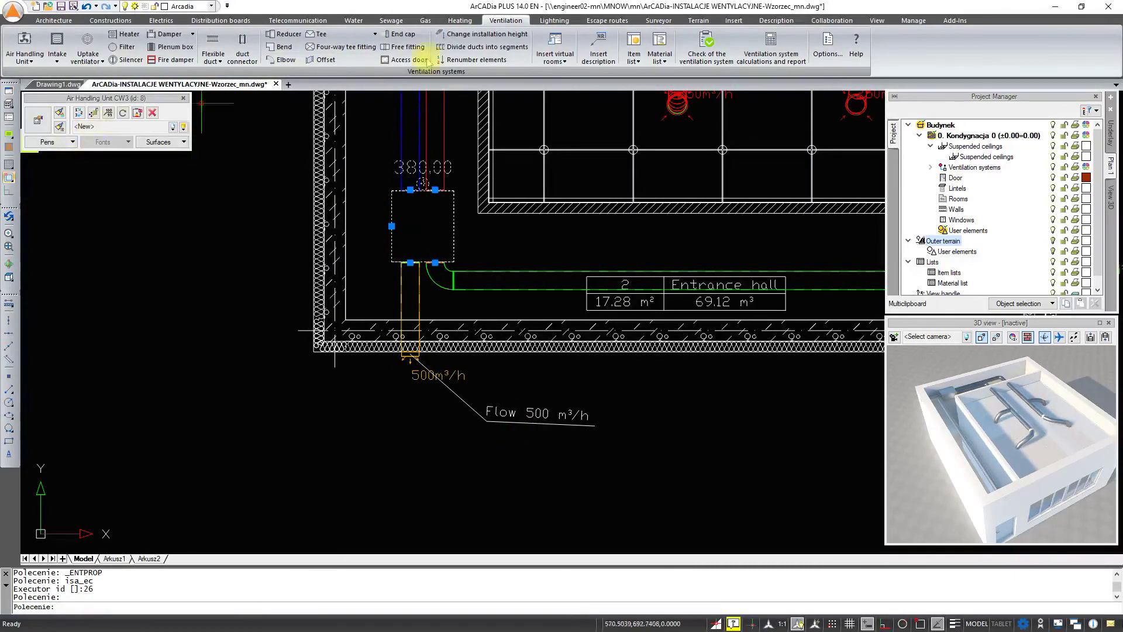
Step: Place a CW3 description label left of the air handling unit
click(598, 47)
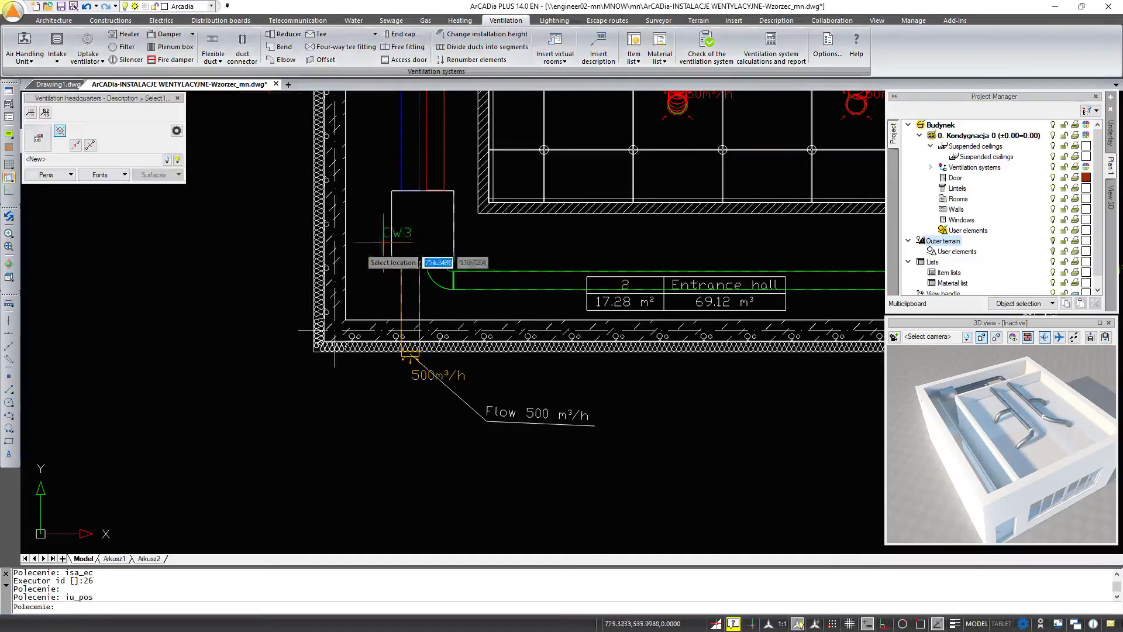
click(213, 248)
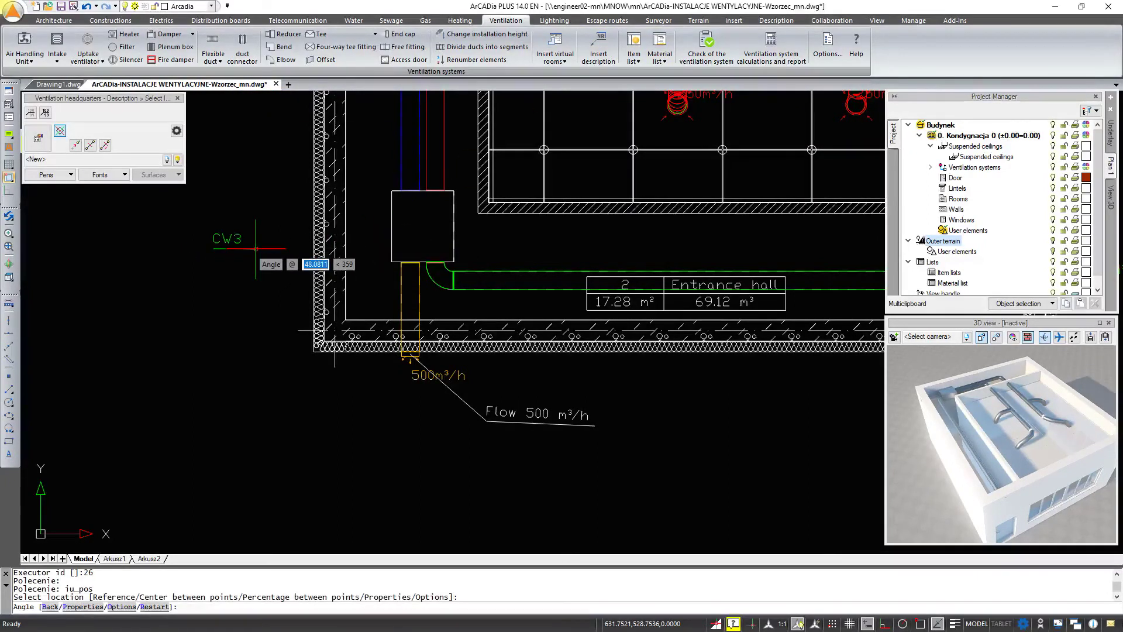
click(256, 248)
click(238, 244)
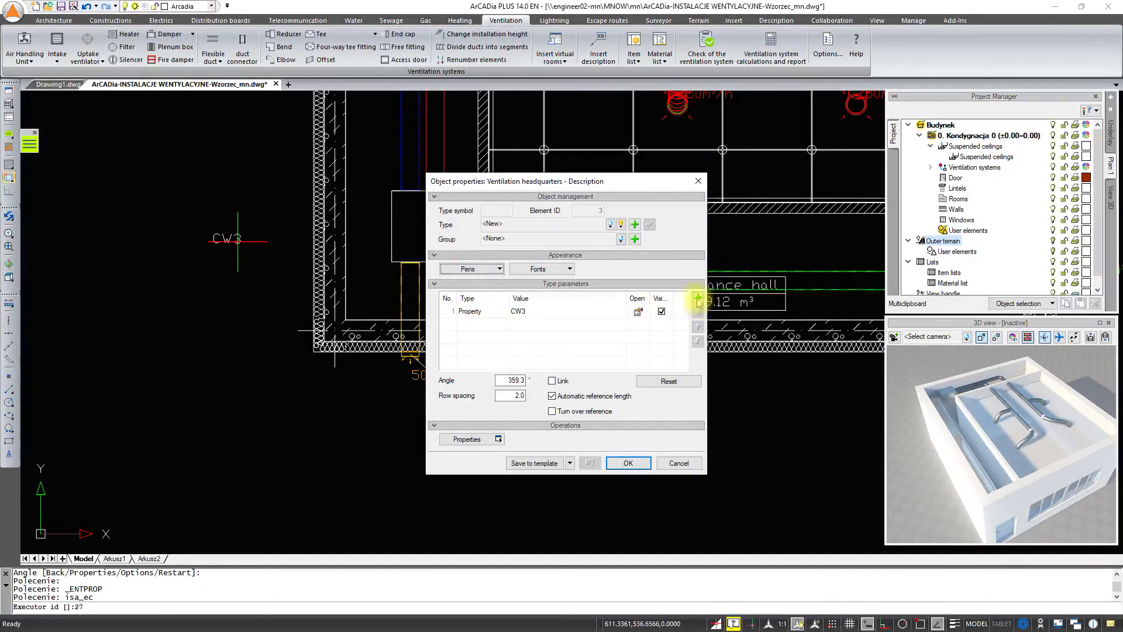
Step: Add a second description row showing Air supply available compression 150Pa
click(697, 298)
click(471, 324)
click(486, 335)
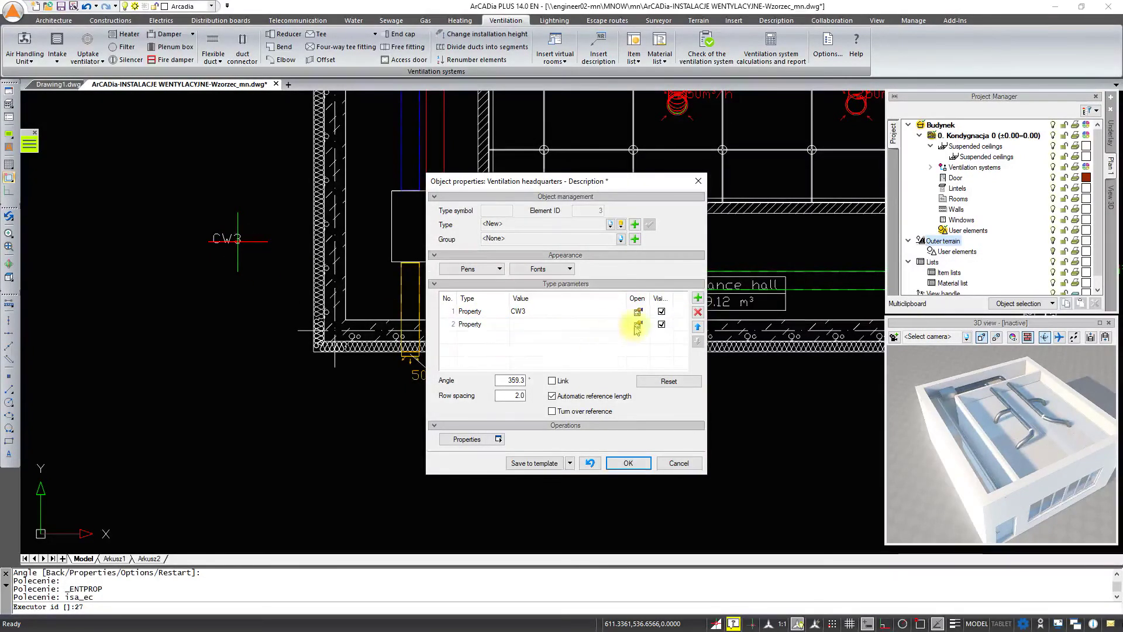
click(637, 326)
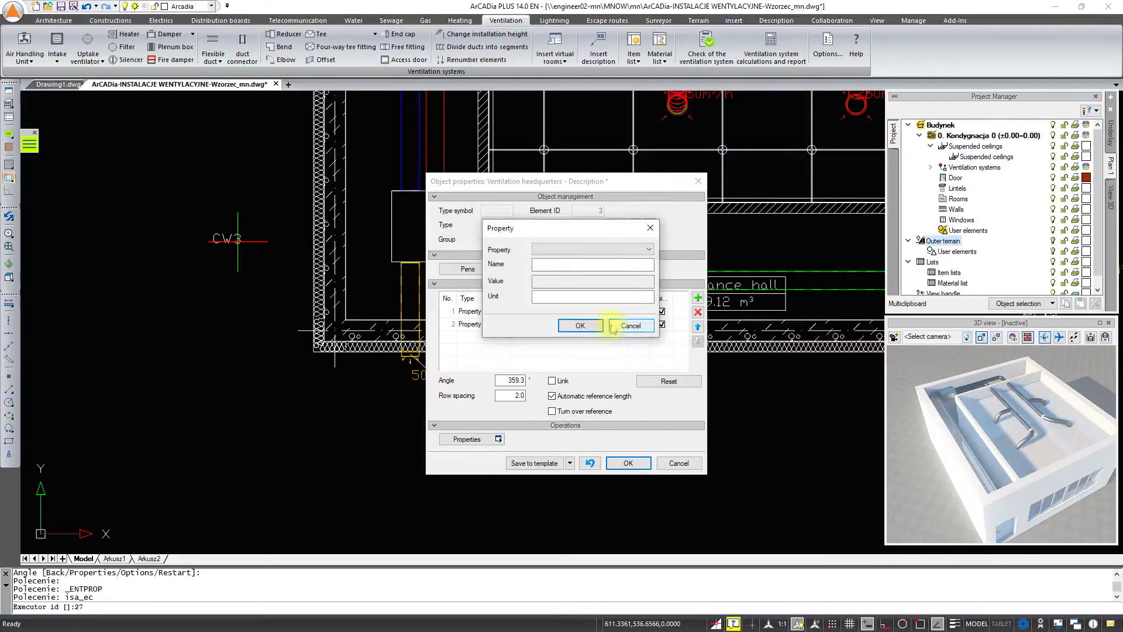
click(619, 249)
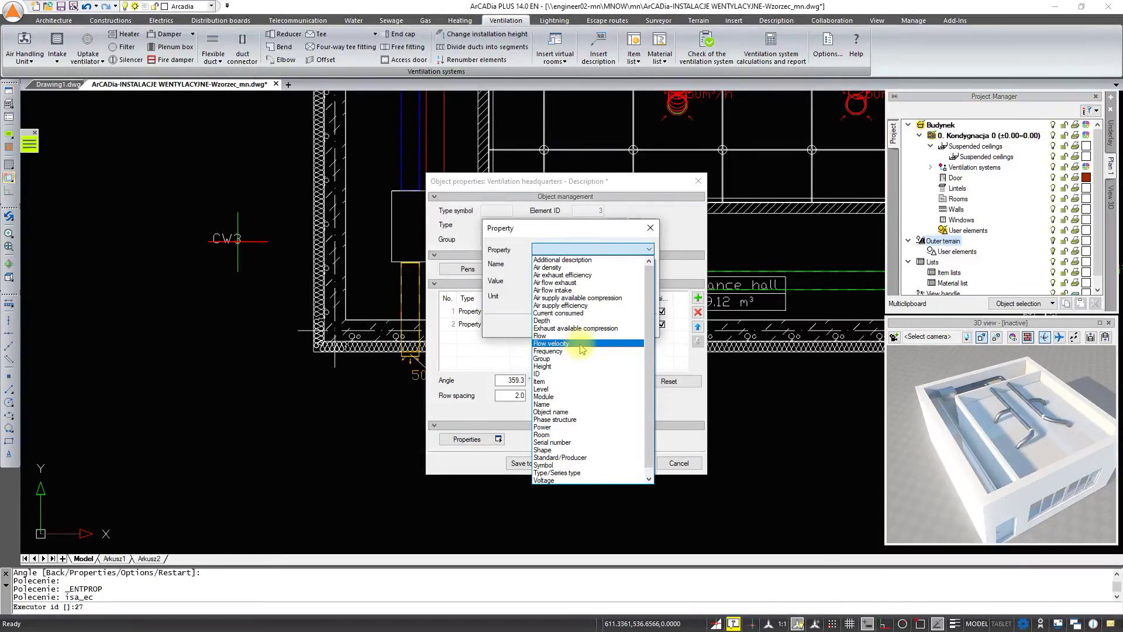
click(582, 275)
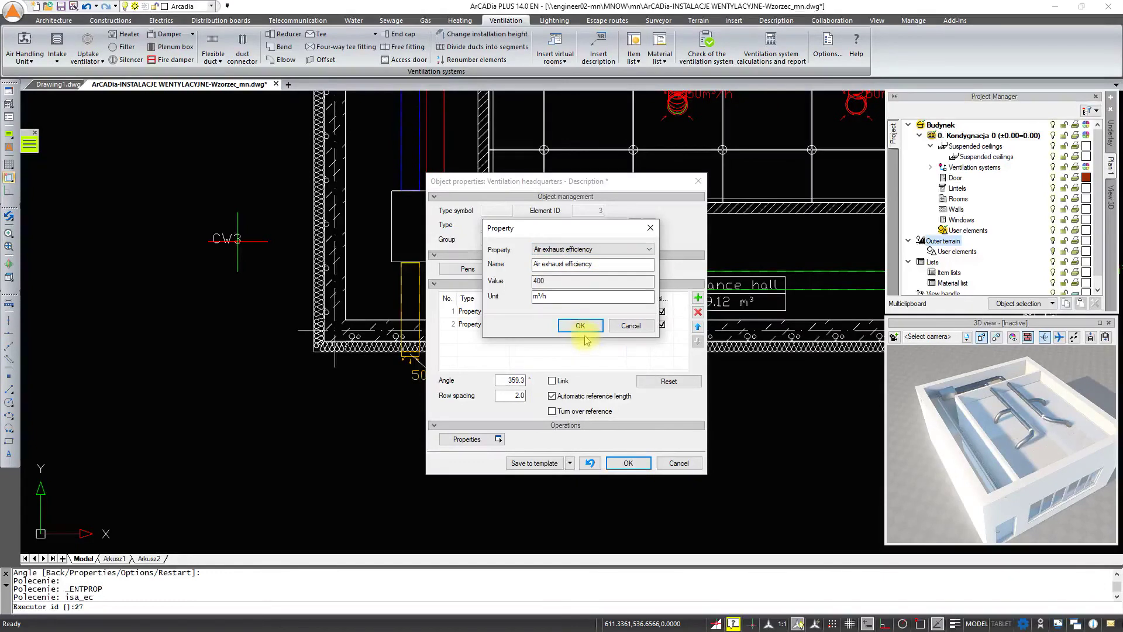
click(608, 249)
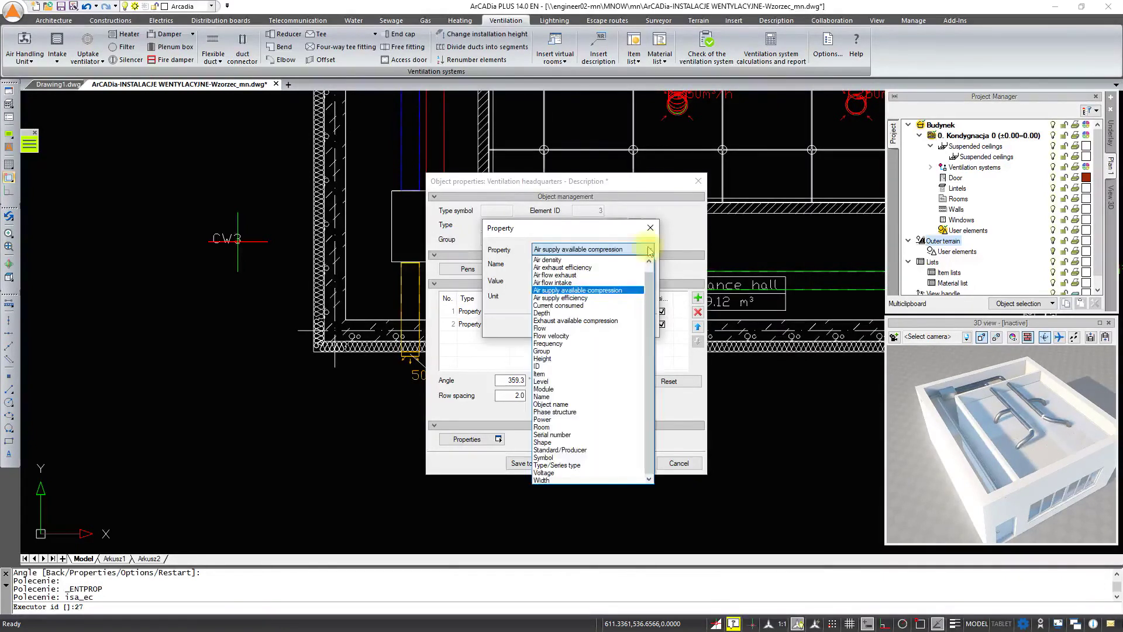
click(614, 291)
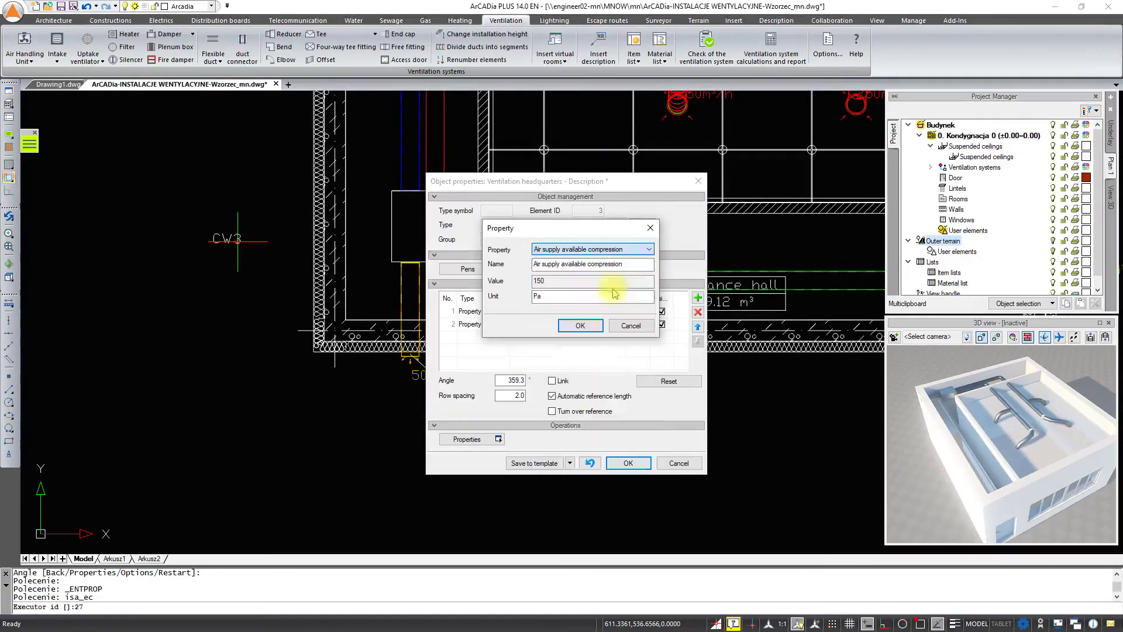
click(581, 325)
Step: Add a third description row showing Voltage 230V and apply the changes
click(697, 299)
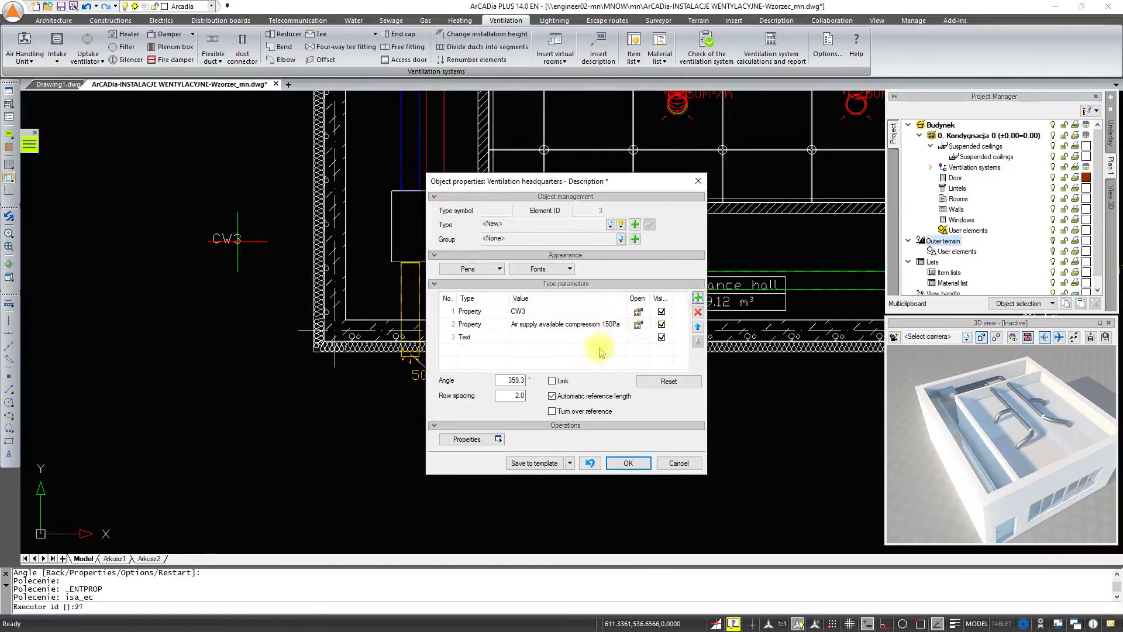
click(468, 337)
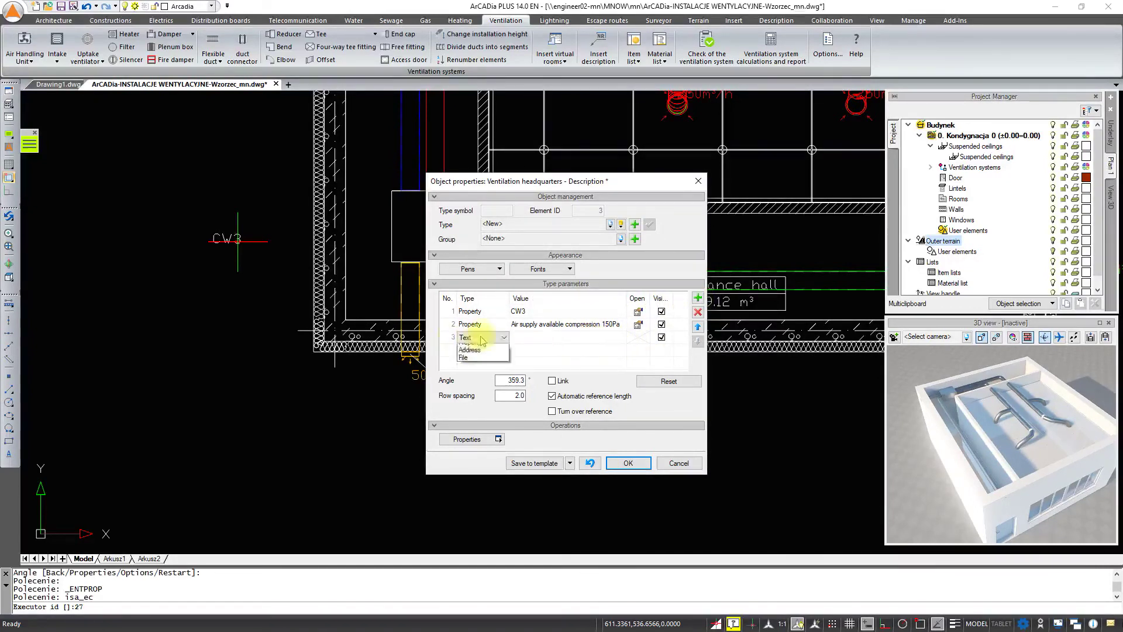
click(473, 350)
click(638, 342)
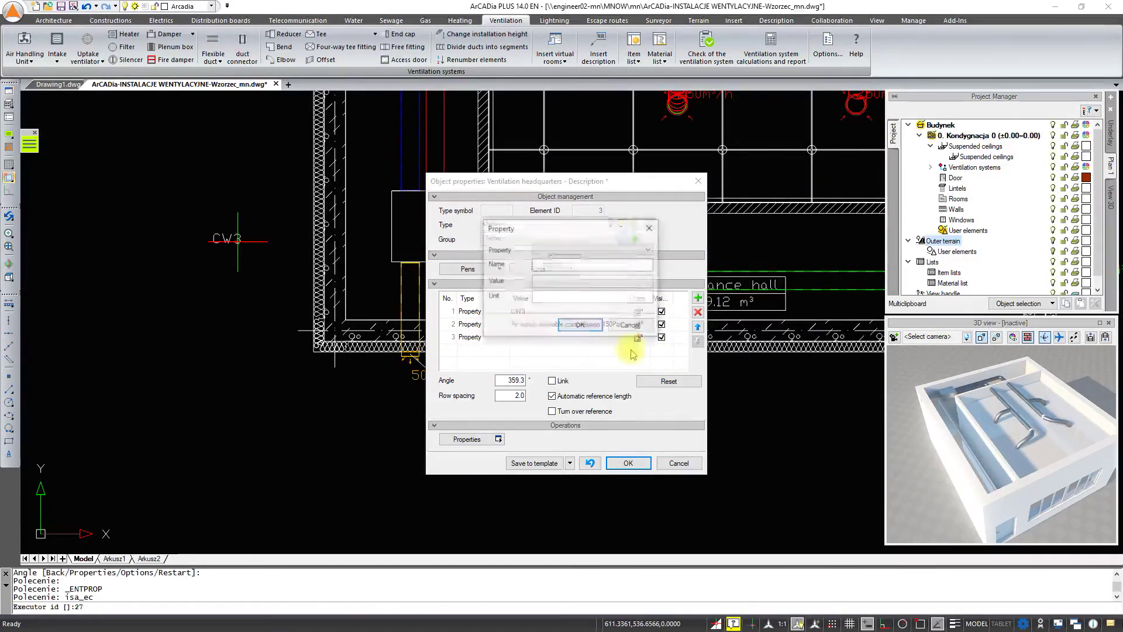
click(634, 250)
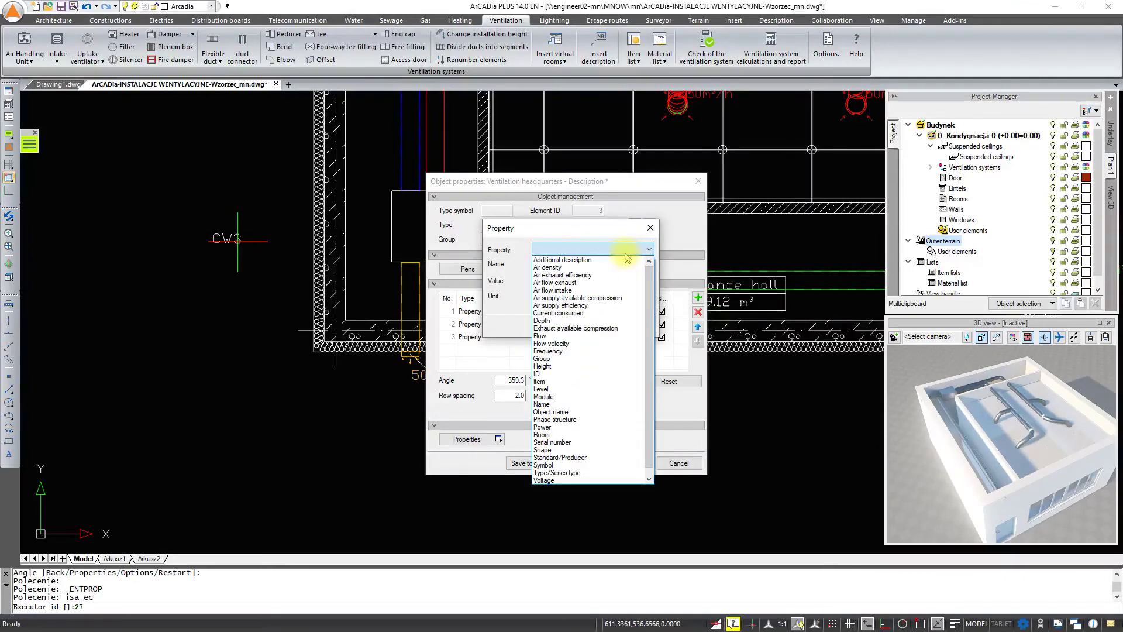
click(585, 366)
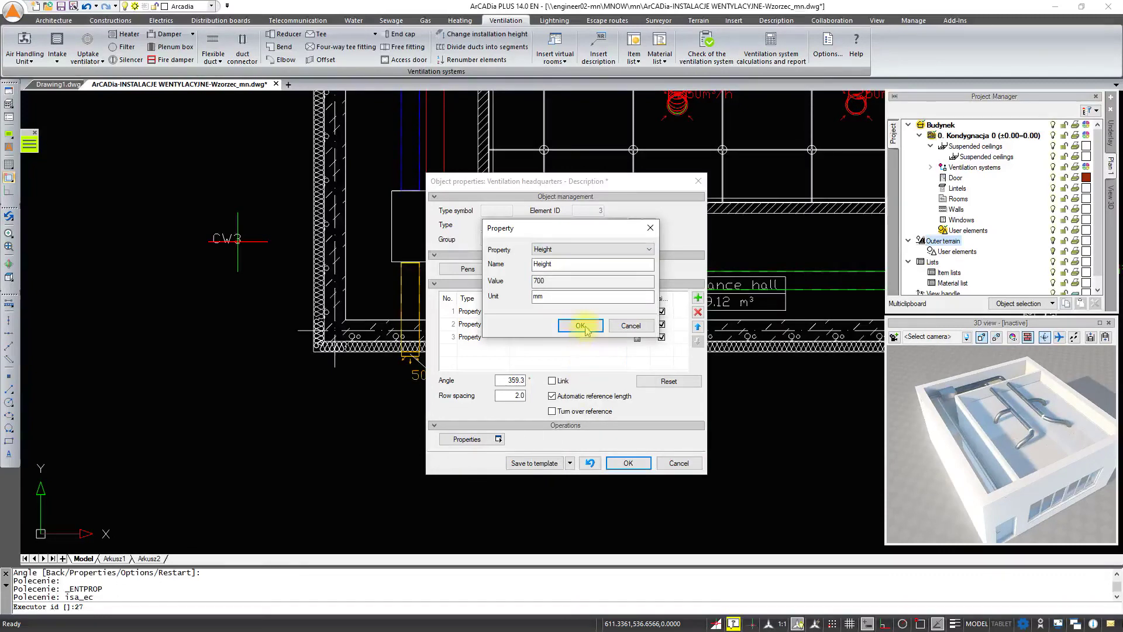
click(647, 249)
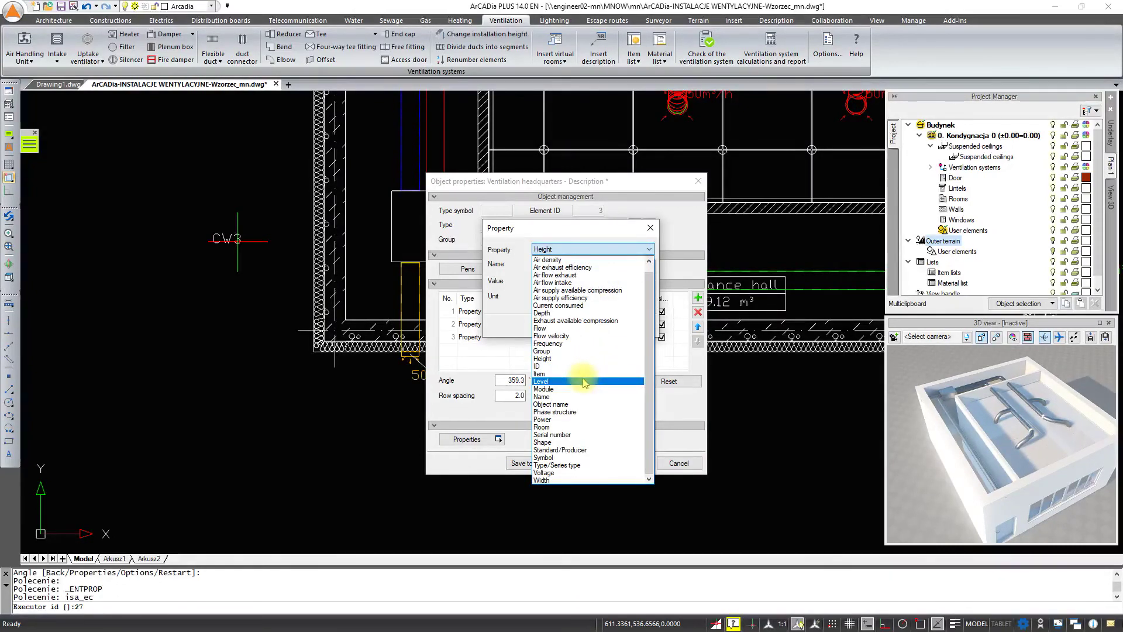
click(583, 381)
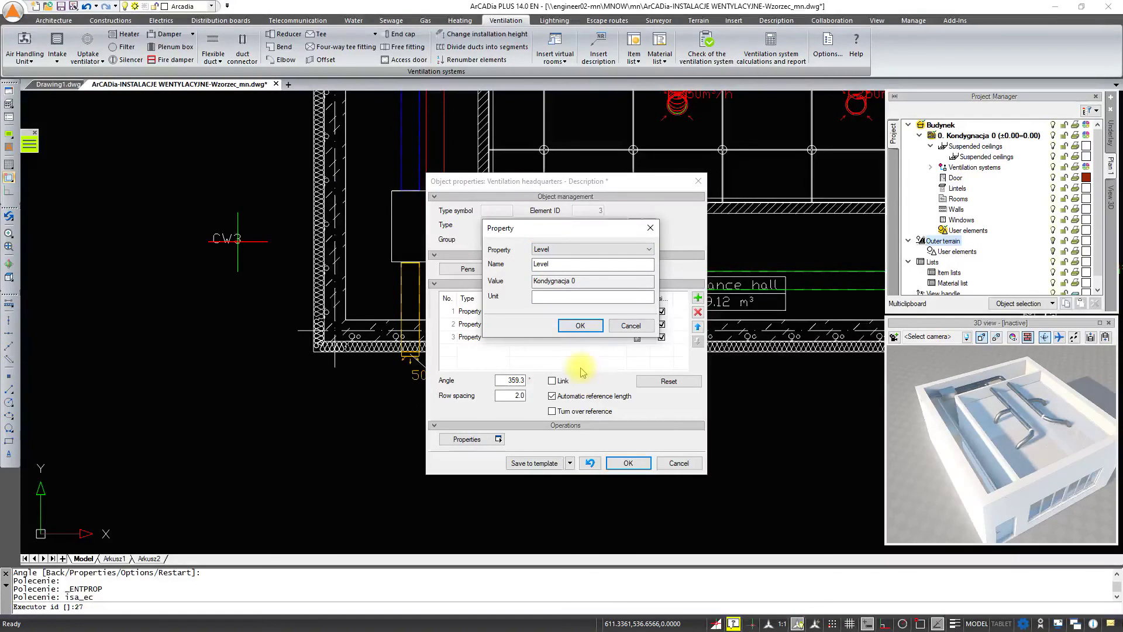
click(647, 249)
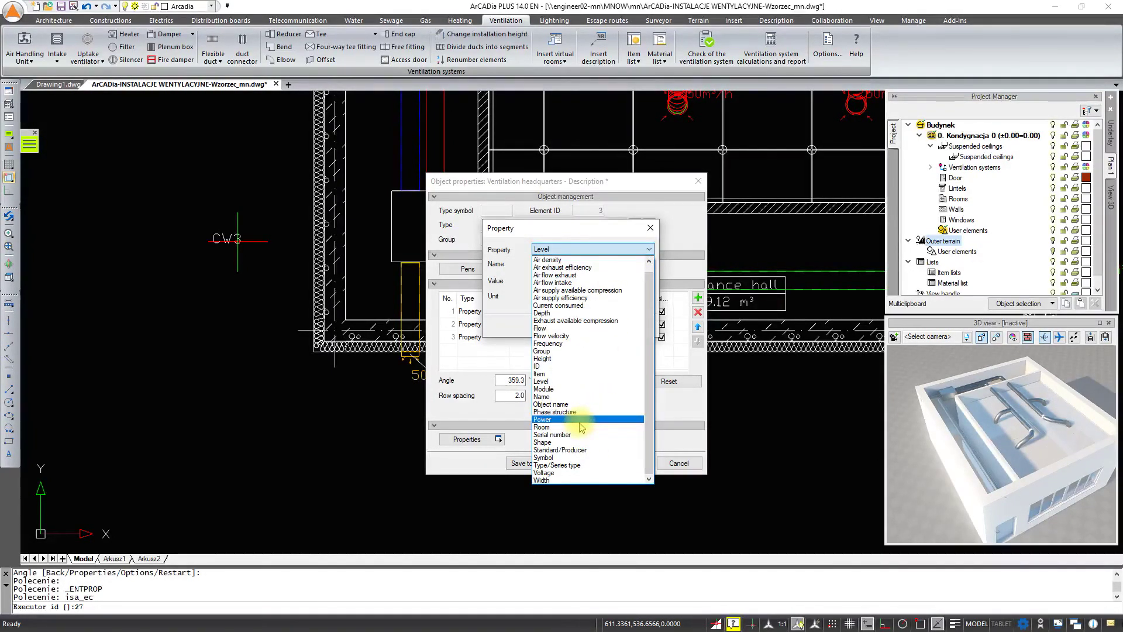
click(561, 473)
click(579, 325)
click(620, 460)
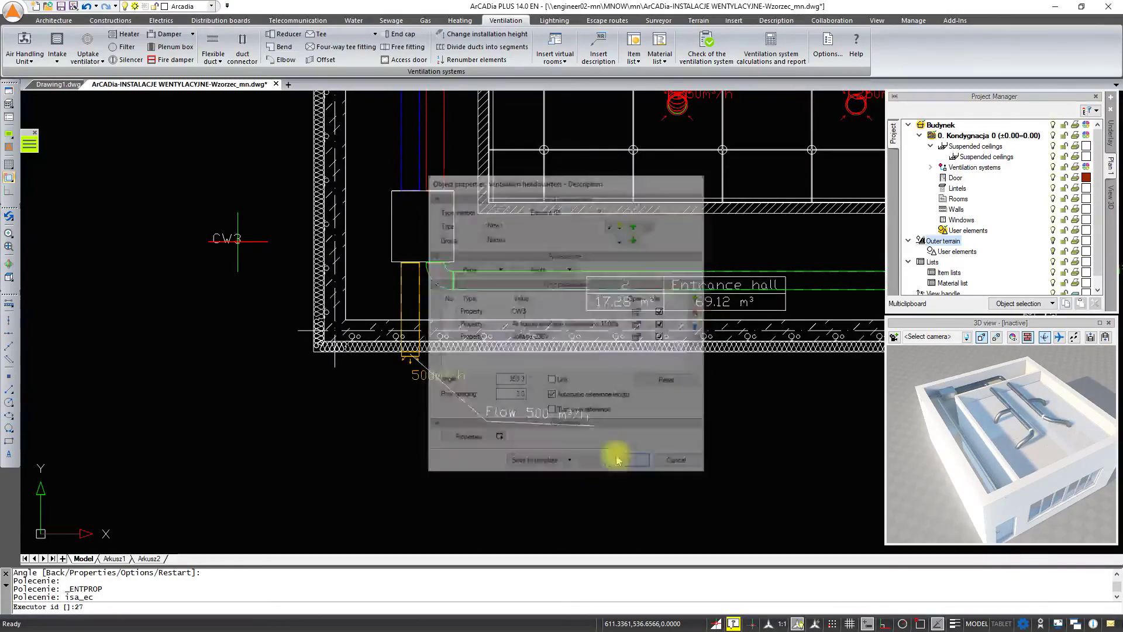
click(270, 232)
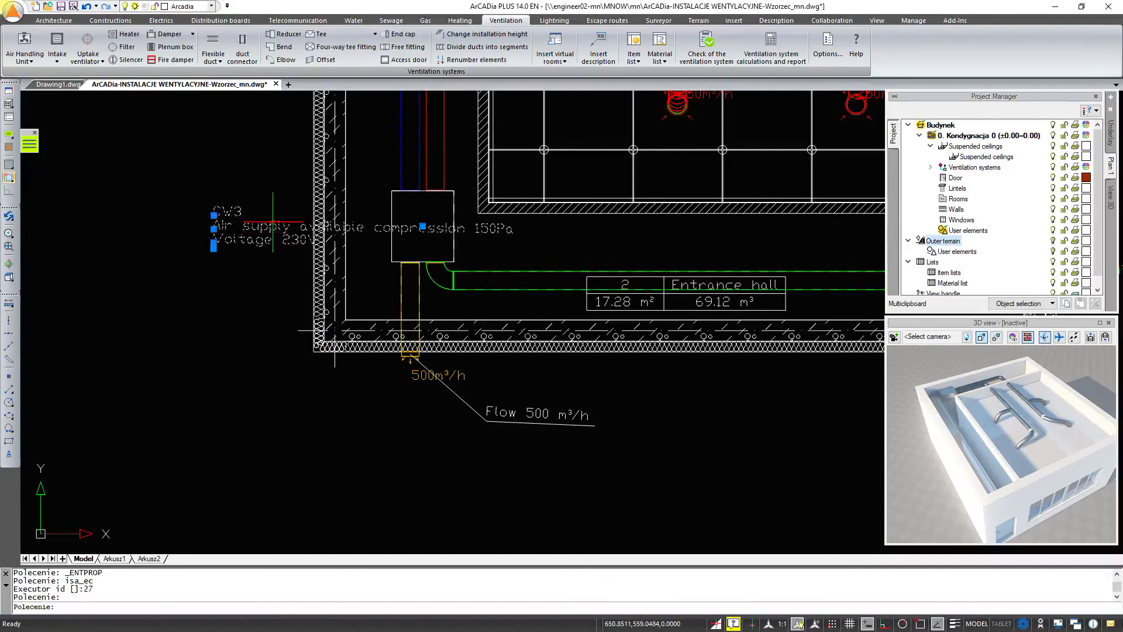
Step: Stretch the CW3 description further left, clear of the air handling unit
middle_drag(214, 248, 468, 280)
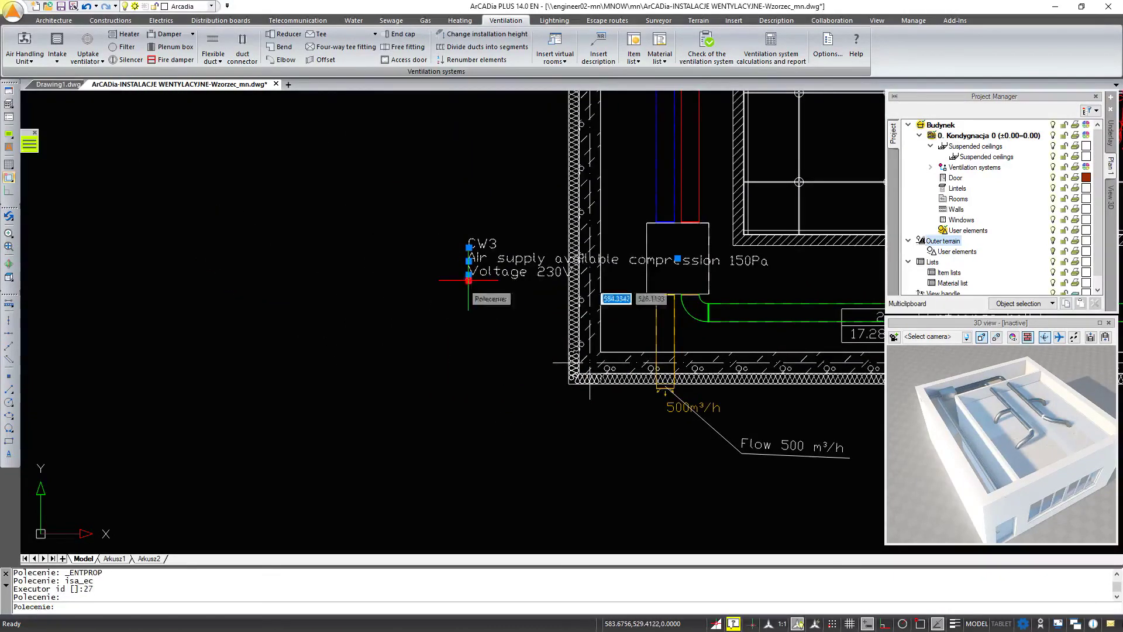
click(468, 281)
click(195, 280)
scroll(239, 309, down, 5)
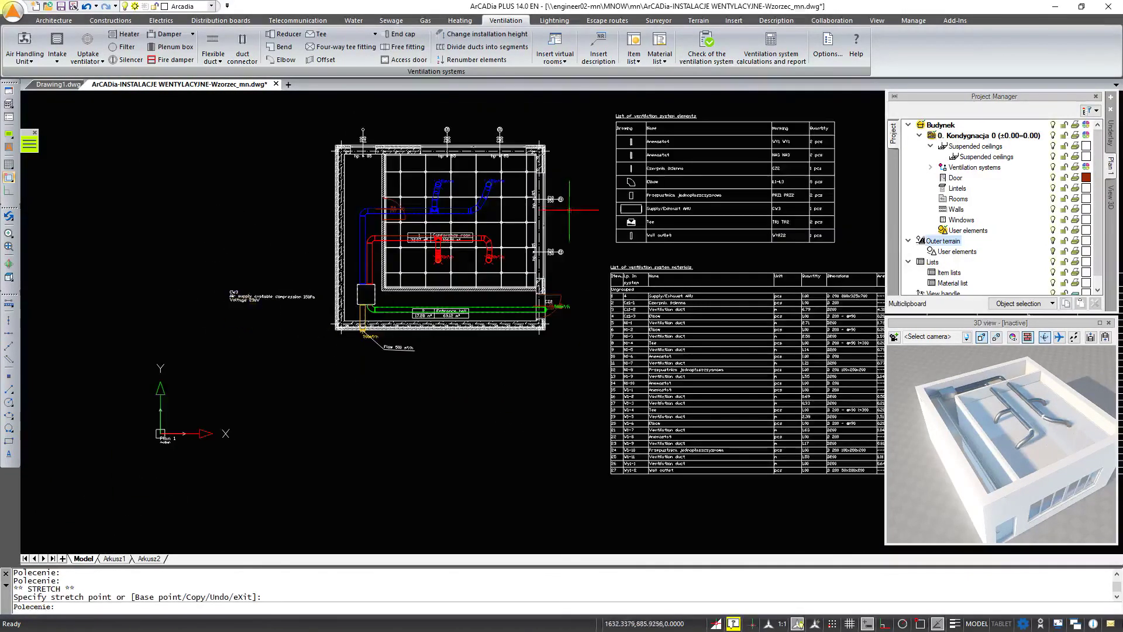
mouse_move(569, 209)
middle_down()
mouse_move(463, 244)
mouse_move(544, 218)
middle_up()
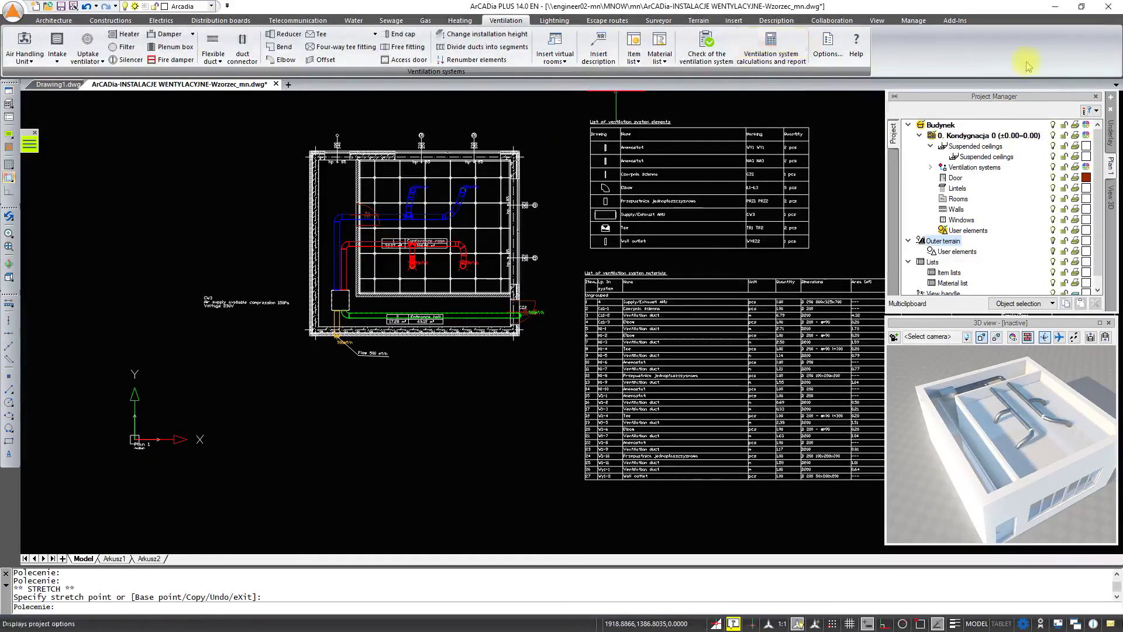
click(1110, 98)
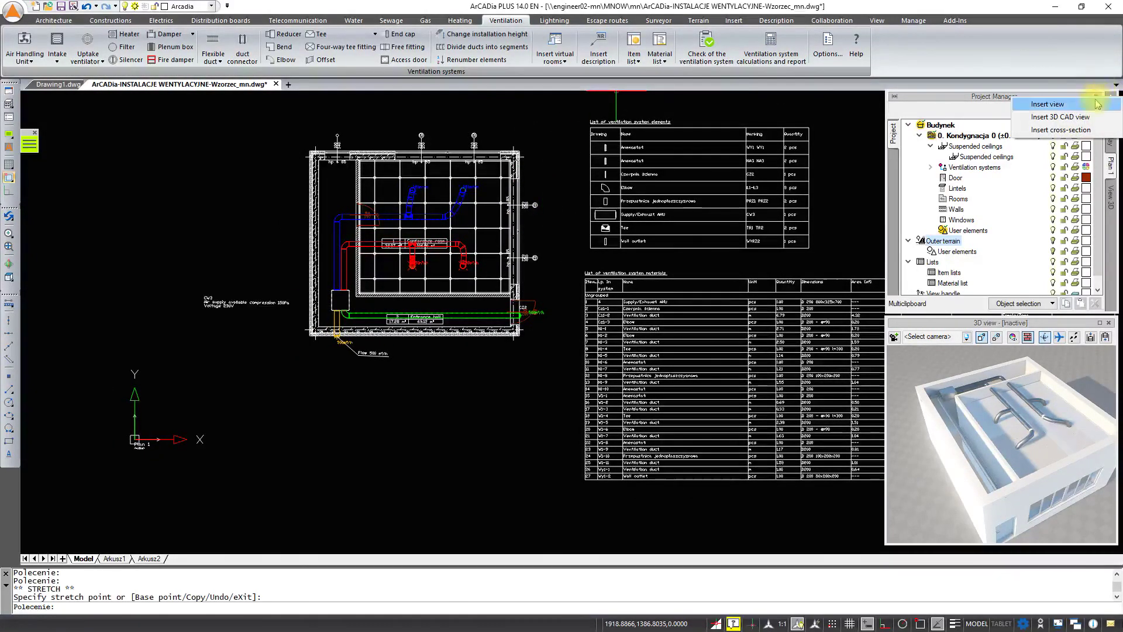
Step: Cut a horizontal cross-section A-A across the plan and place it above the tables
click(1082, 135)
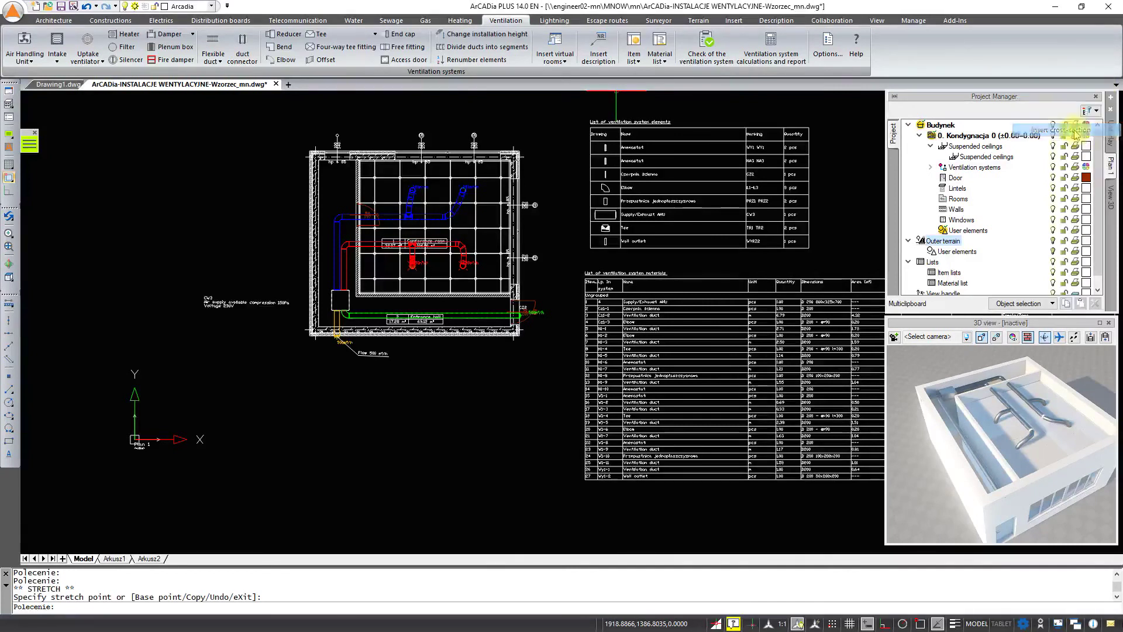
click(547, 282)
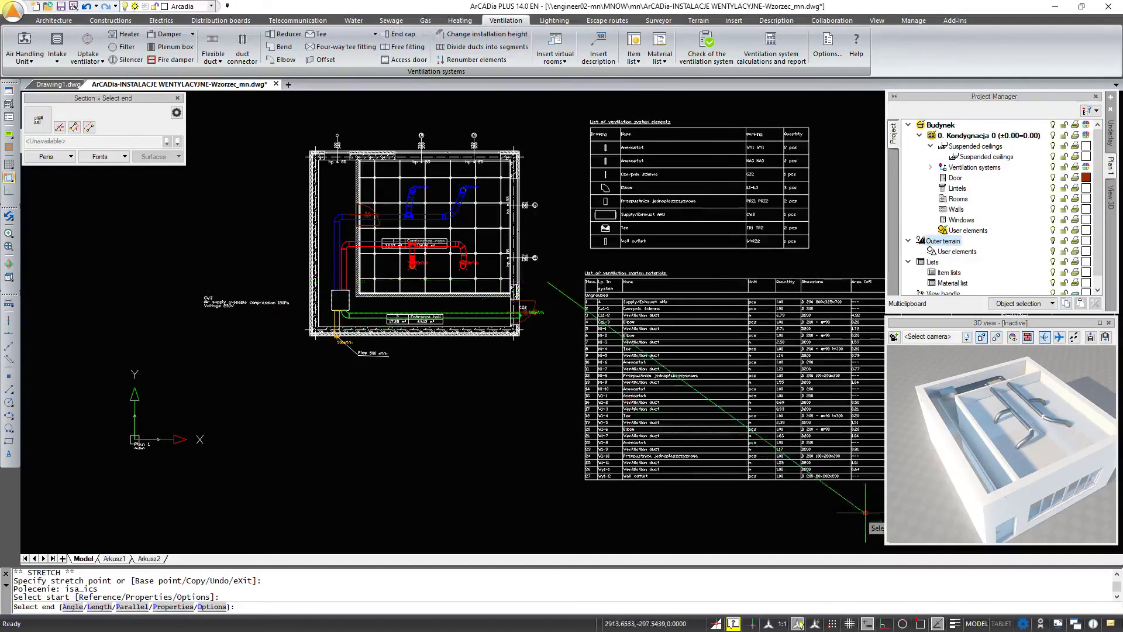
key(F8)
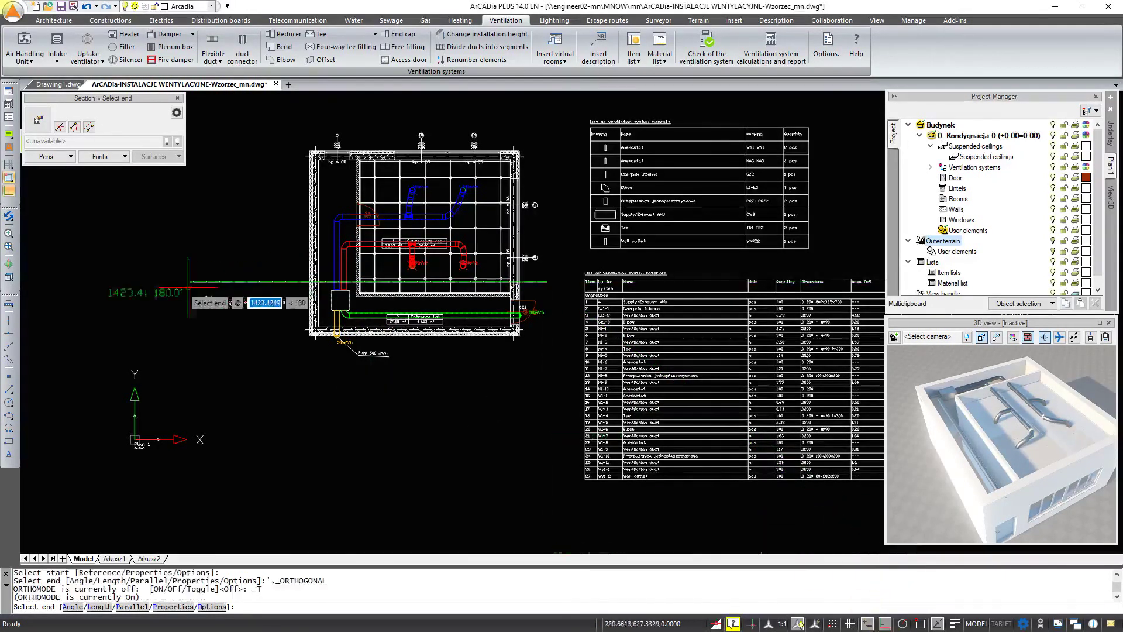
click(274, 281)
click(276, 303)
scroll(277, 305, down, 2)
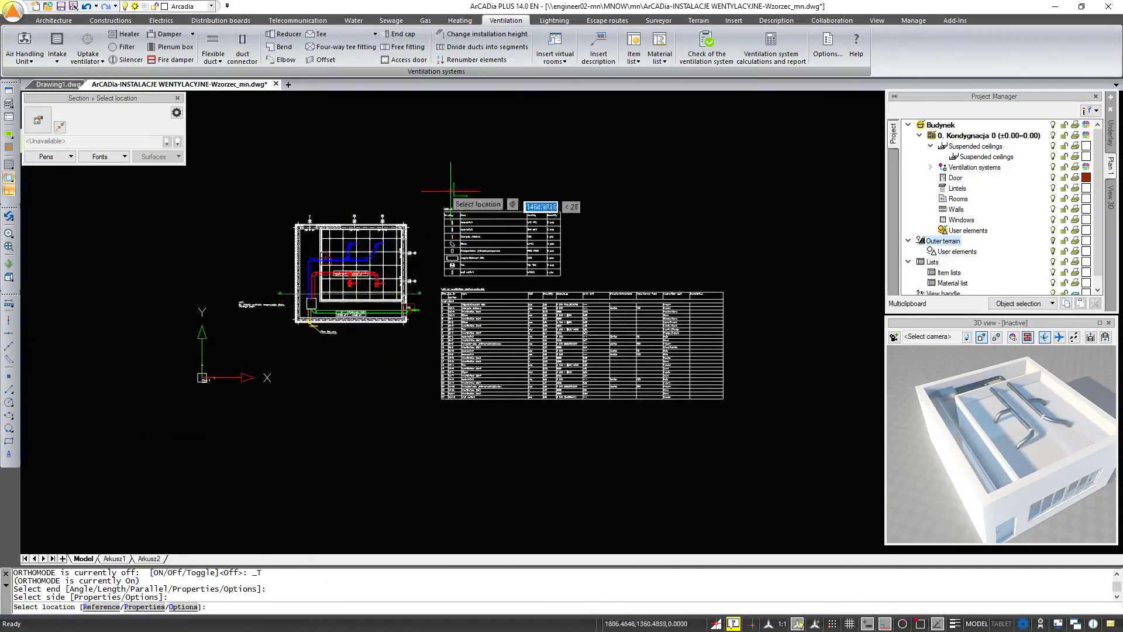
click(449, 188)
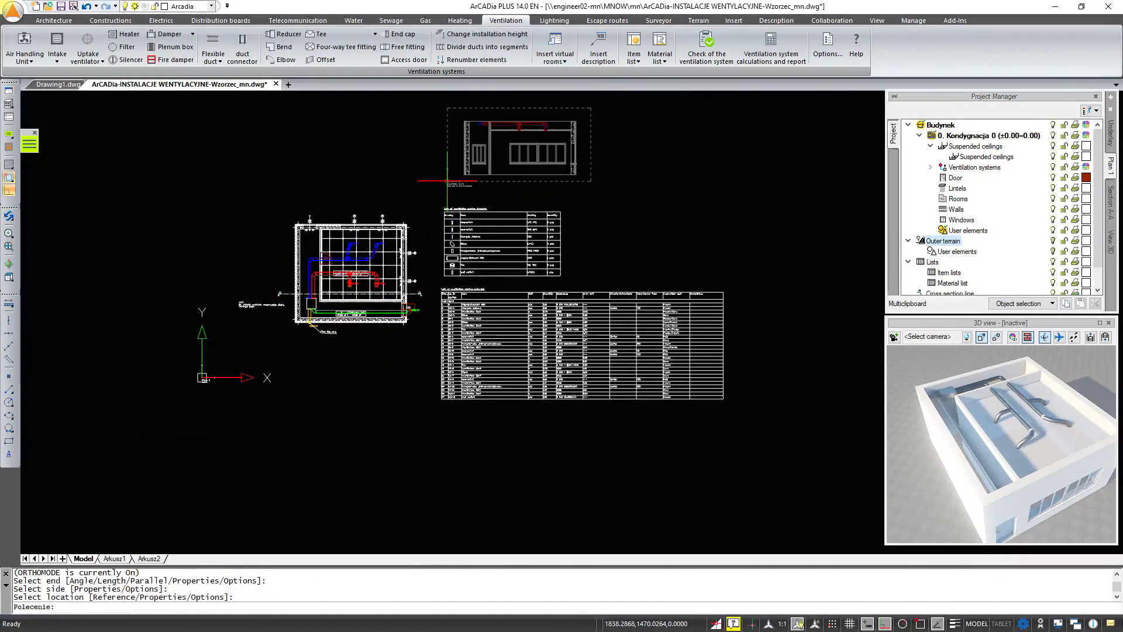
scroll(527, 184, up, 5)
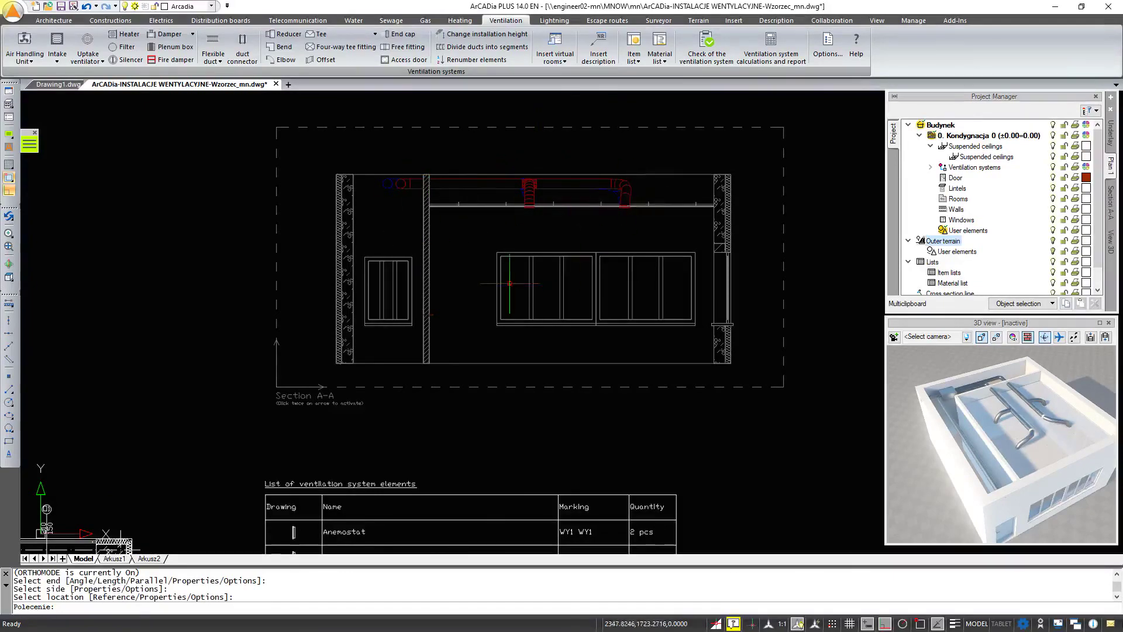
scroll(532, 250, down, 5)
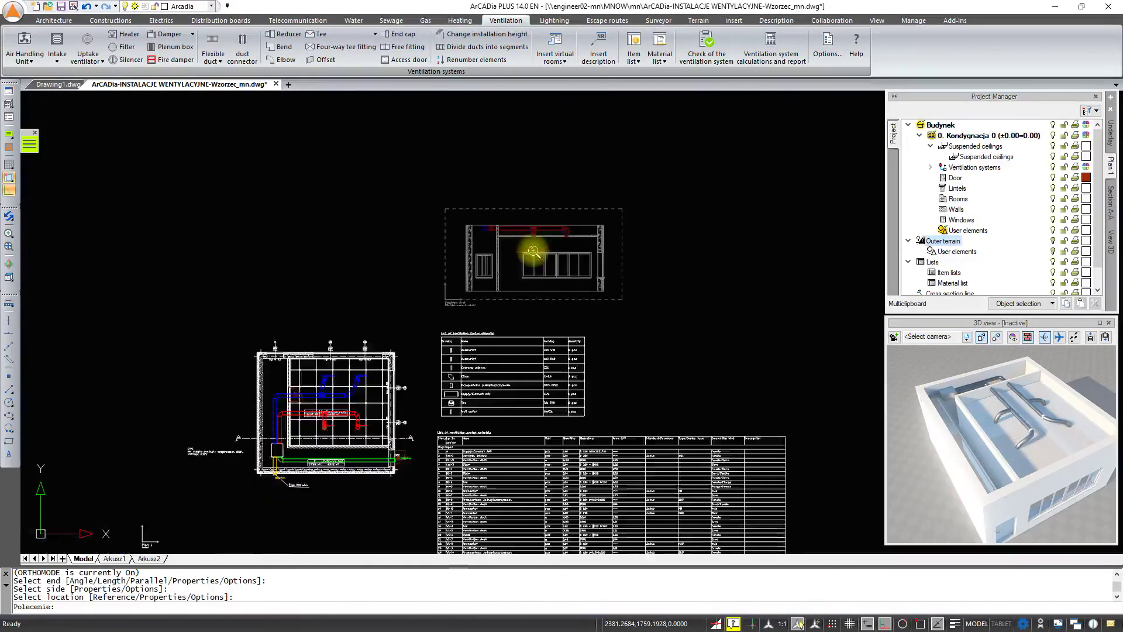